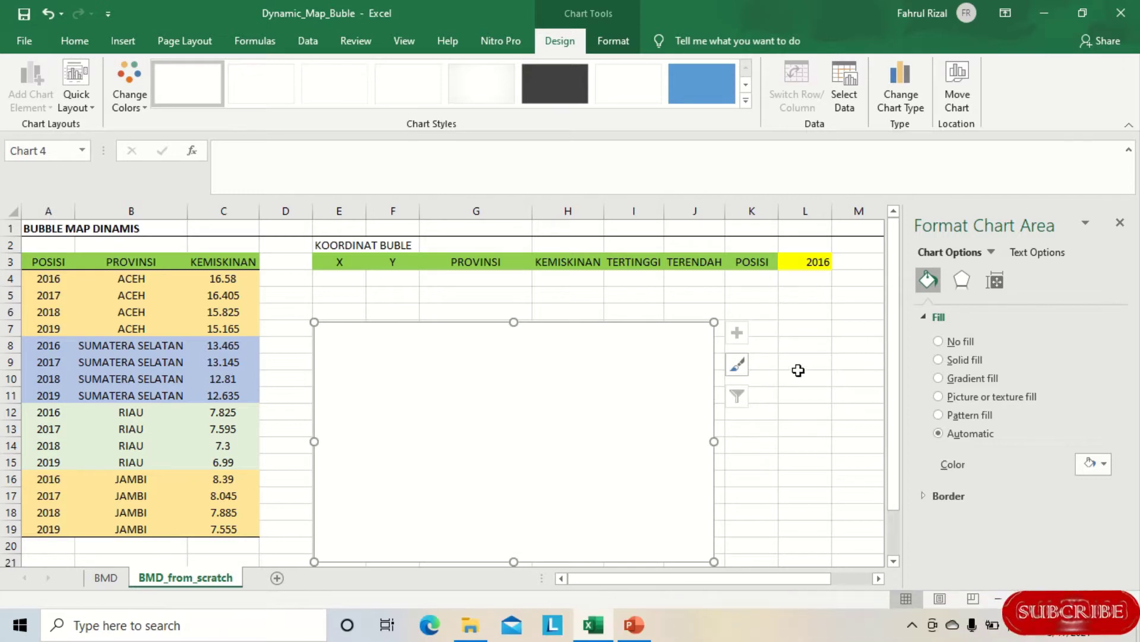
Open the area formatting of the empty chart and set its fill to picture or texture.
left_click(799, 363)
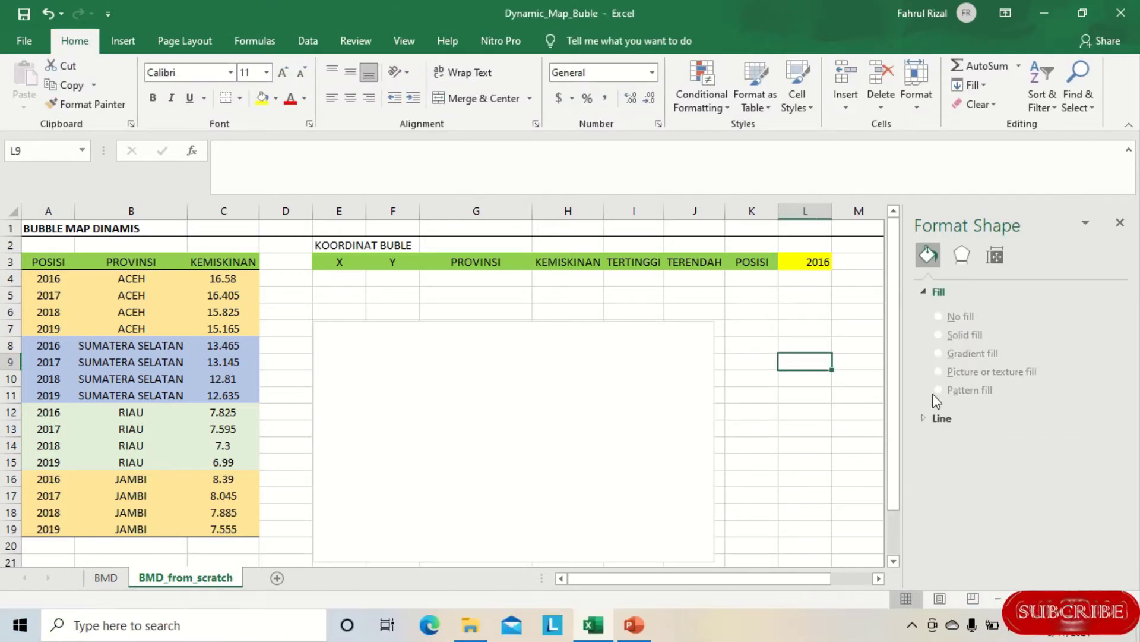
left_click(543, 384)
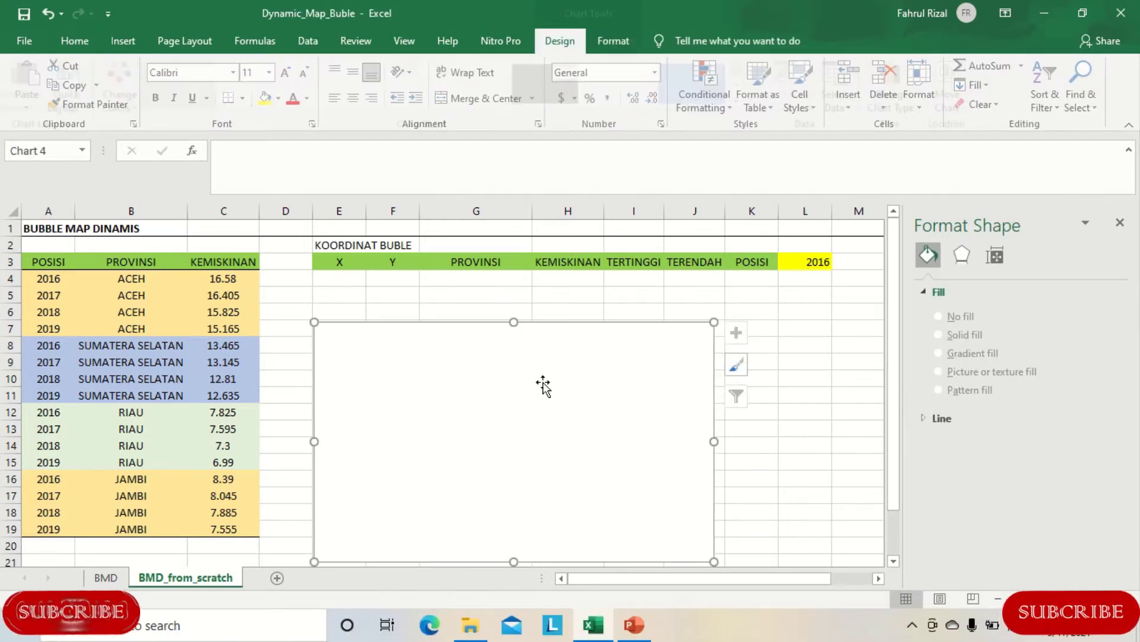
right_click(591, 332)
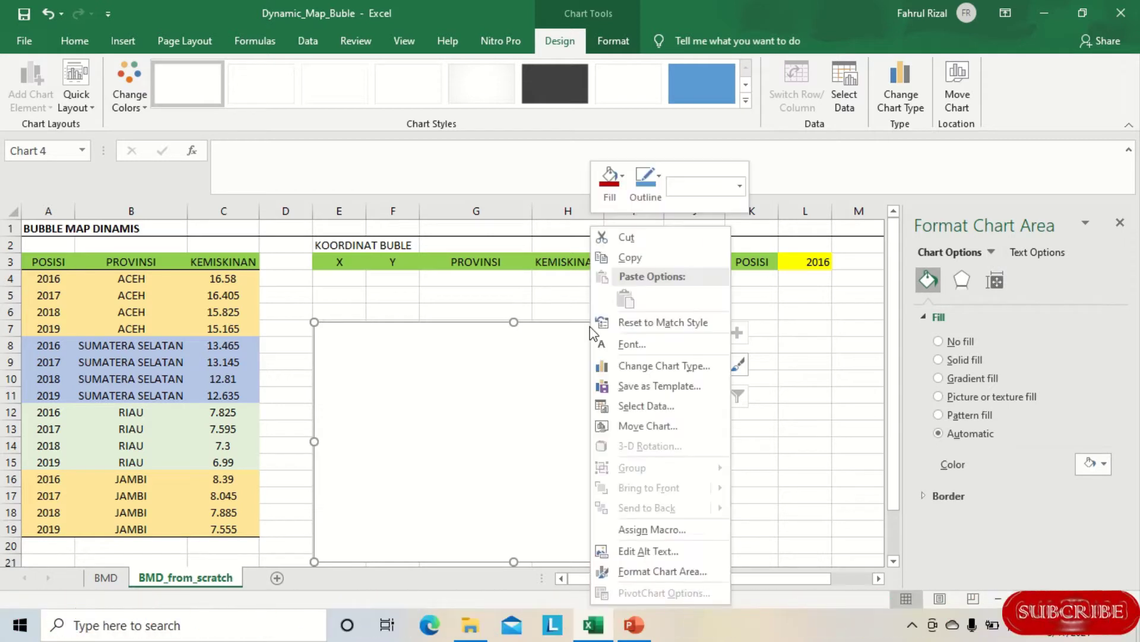
left_click(663, 573)
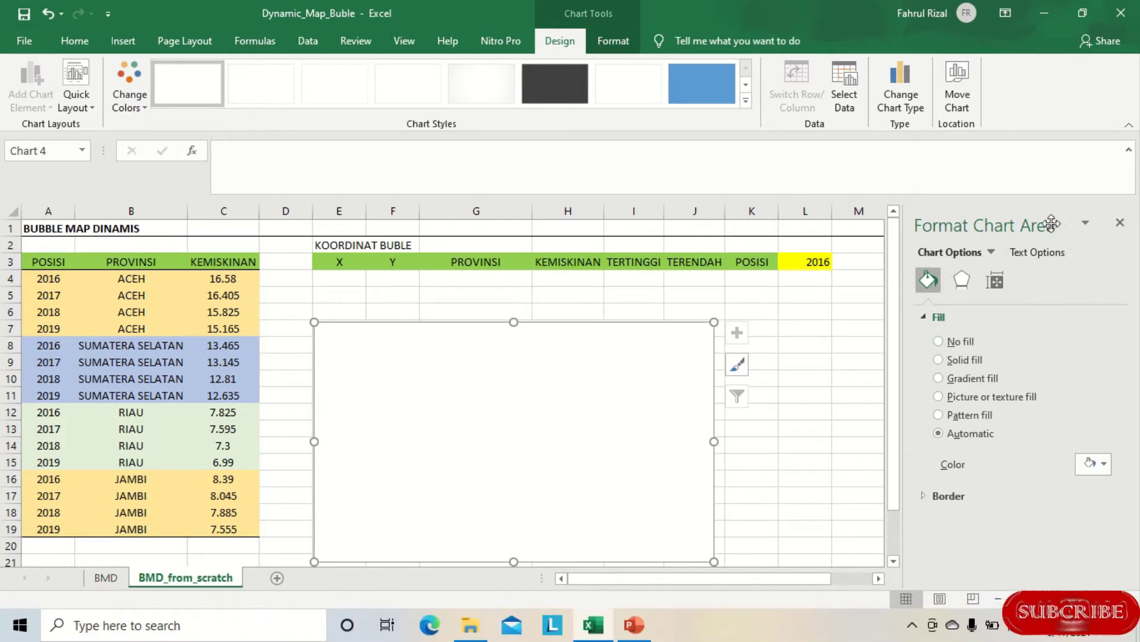
left_click(939, 397)
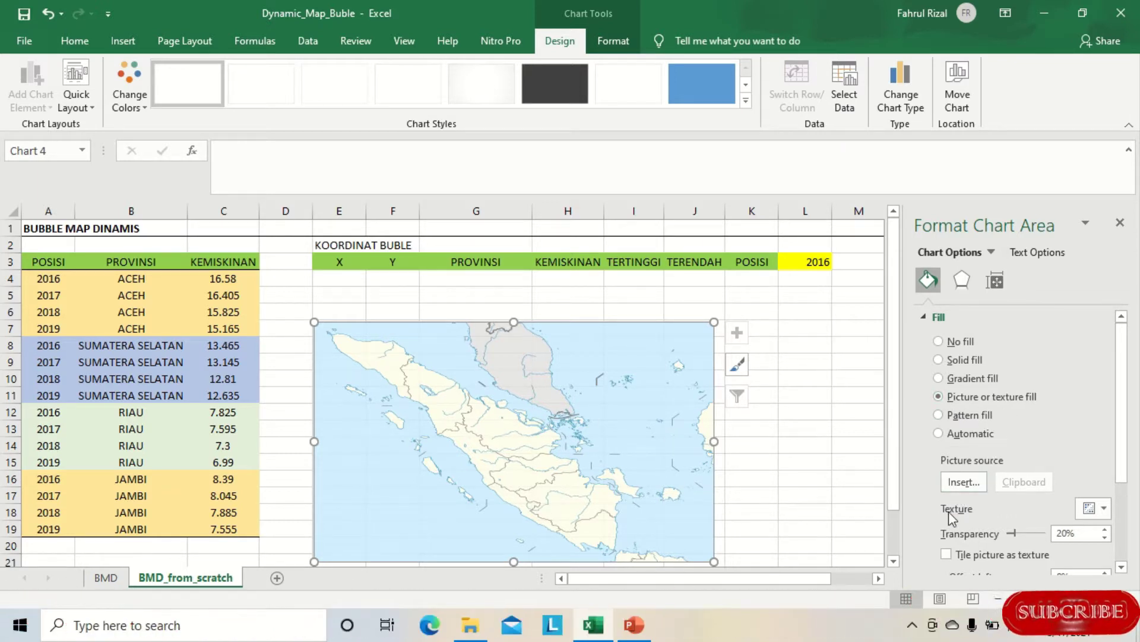
Use the picture file Indonesia_Sumatra_location_map from the Pictures folder as the chart area's fill.
left_click(963, 483)
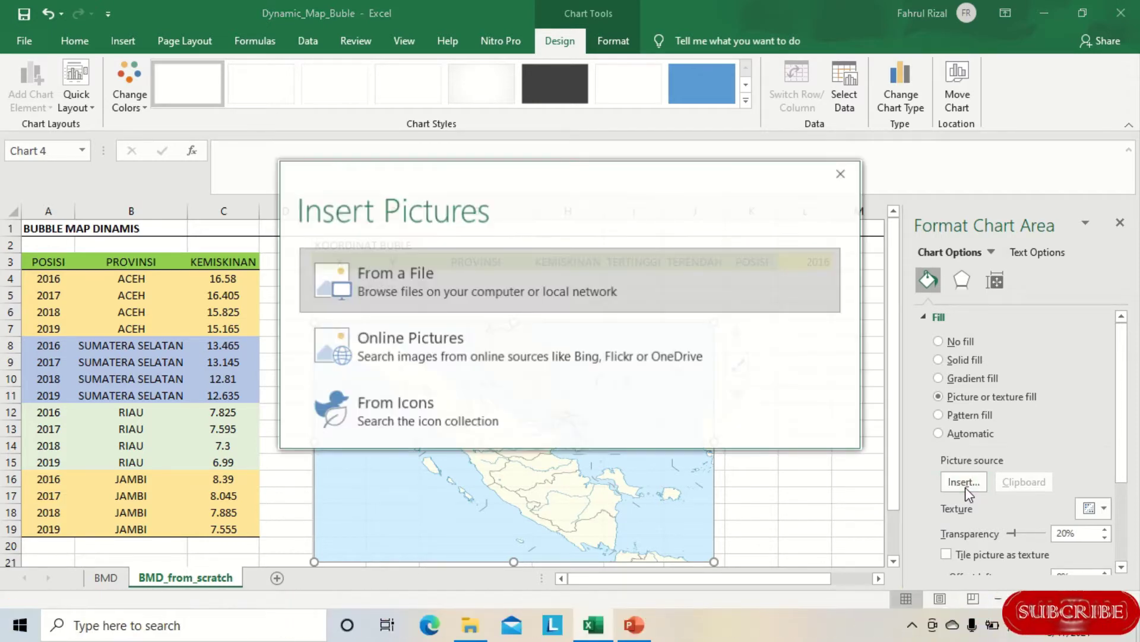
left_click(357, 287)
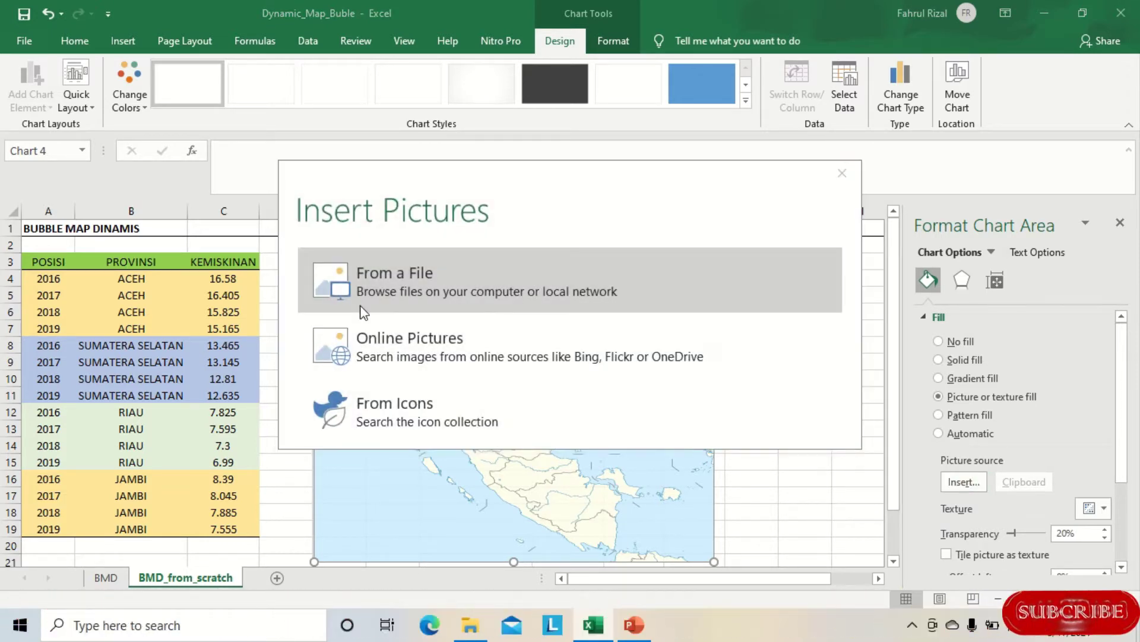
left_click(394, 144)
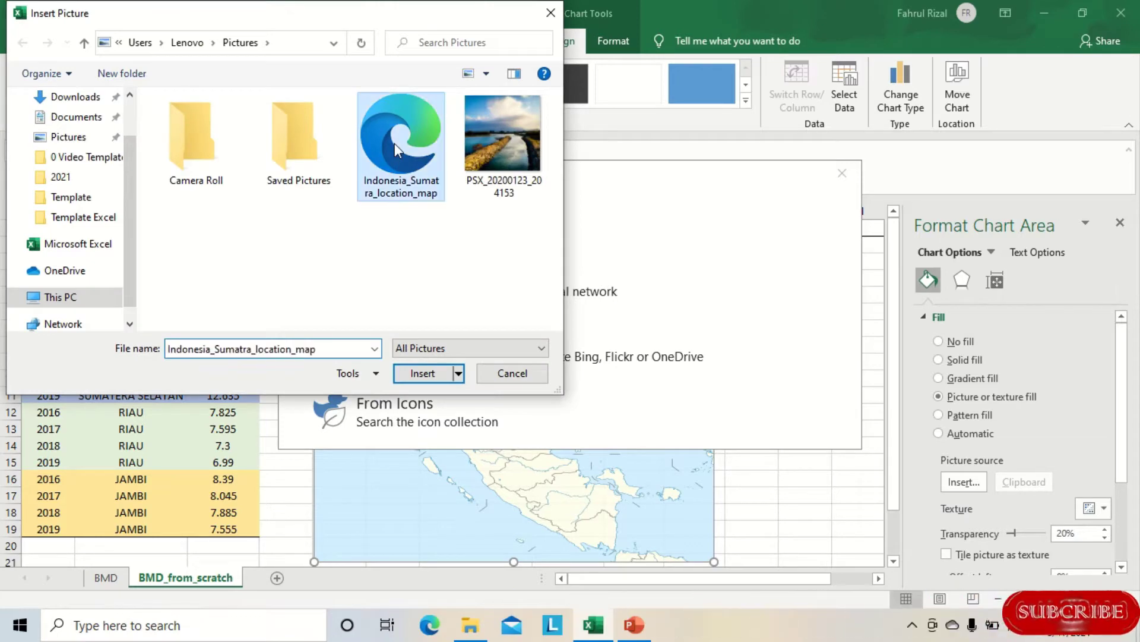
left_click(423, 375)
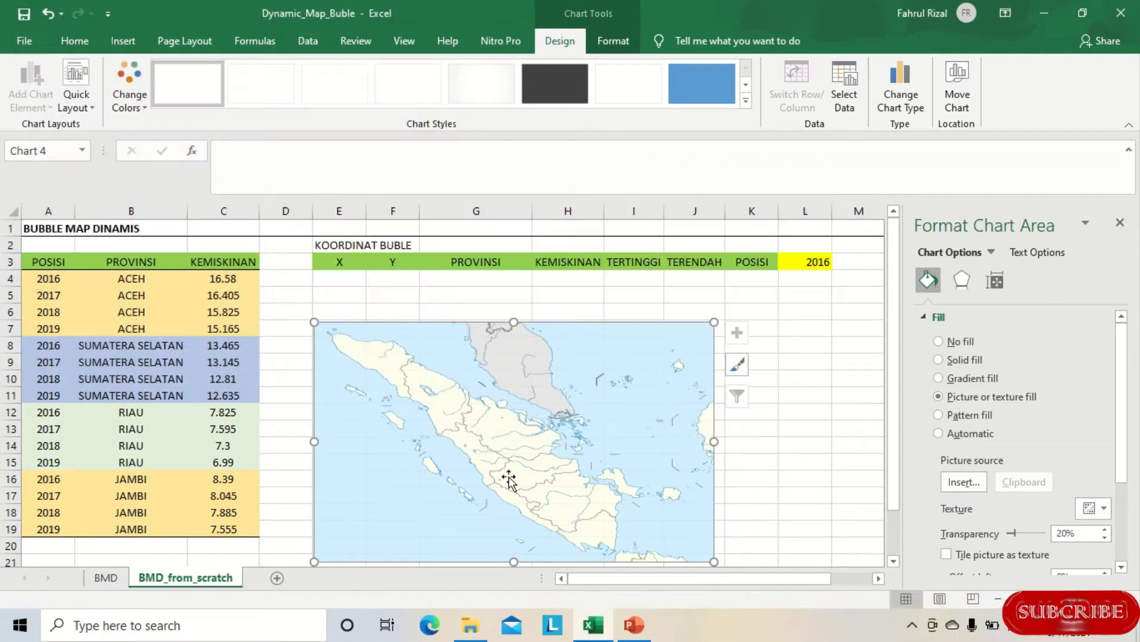
left_click(795, 402)
left_click(555, 384)
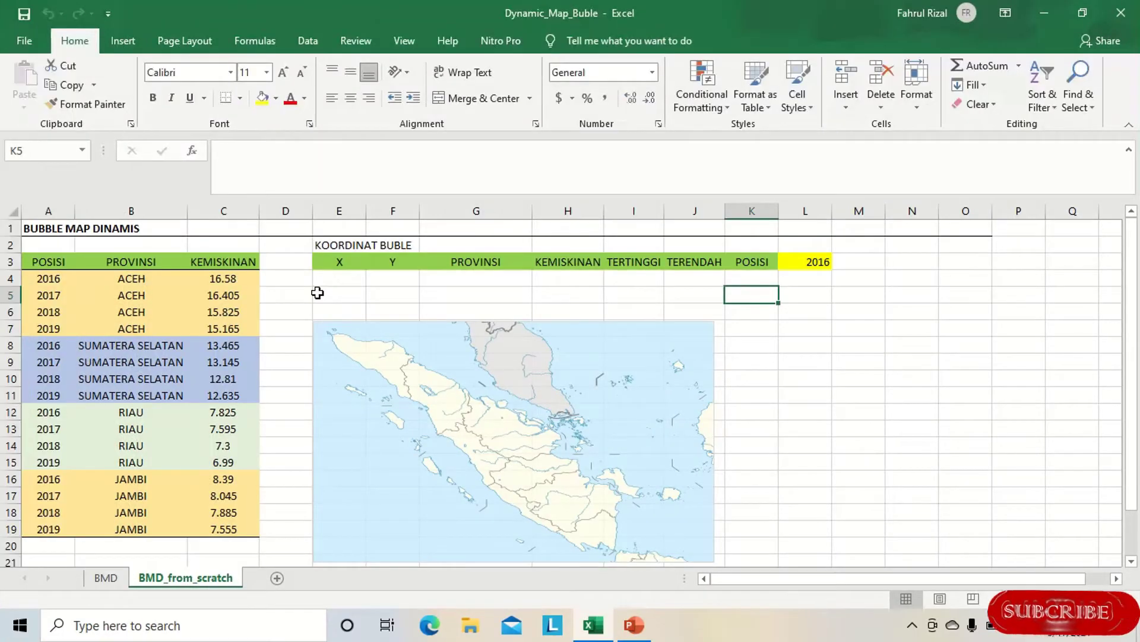
Enter the first two bubble coordinates in the KOORDINAT BUBLE table: X 1, Y 2 in row 4 and X 1, Y 3 in row 5.
left_click(326, 279)
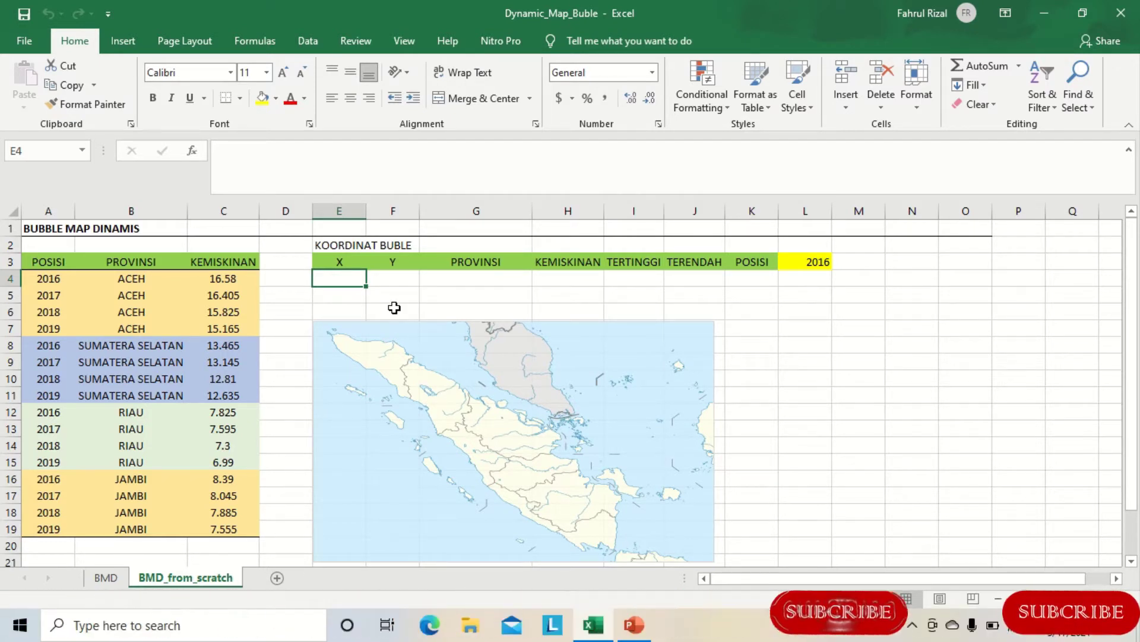
type("1")
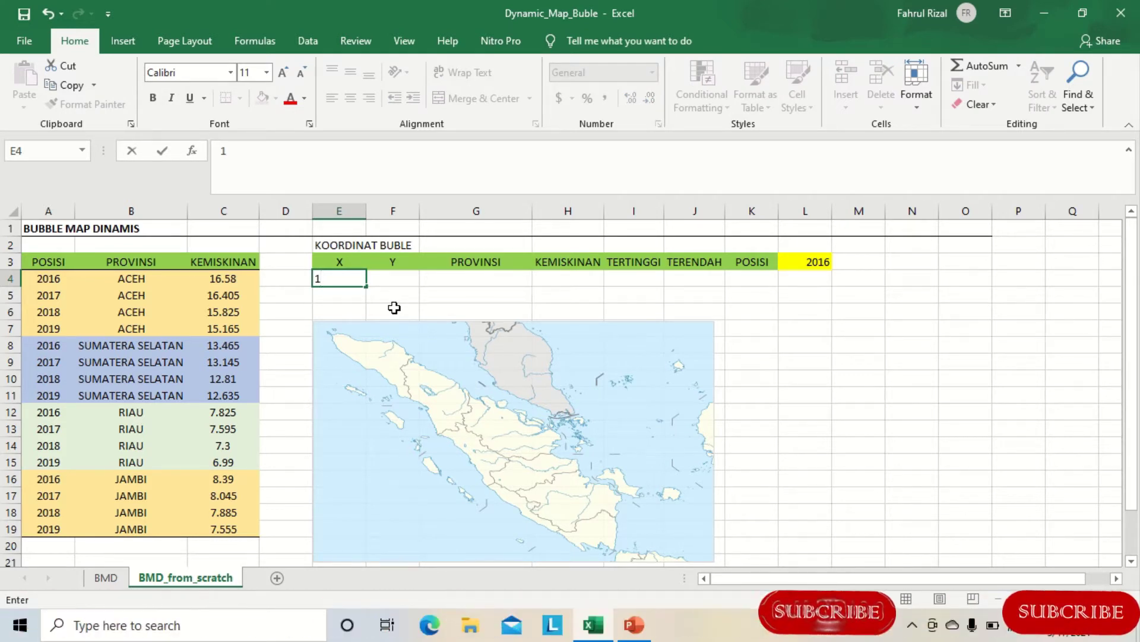
key("Tab")
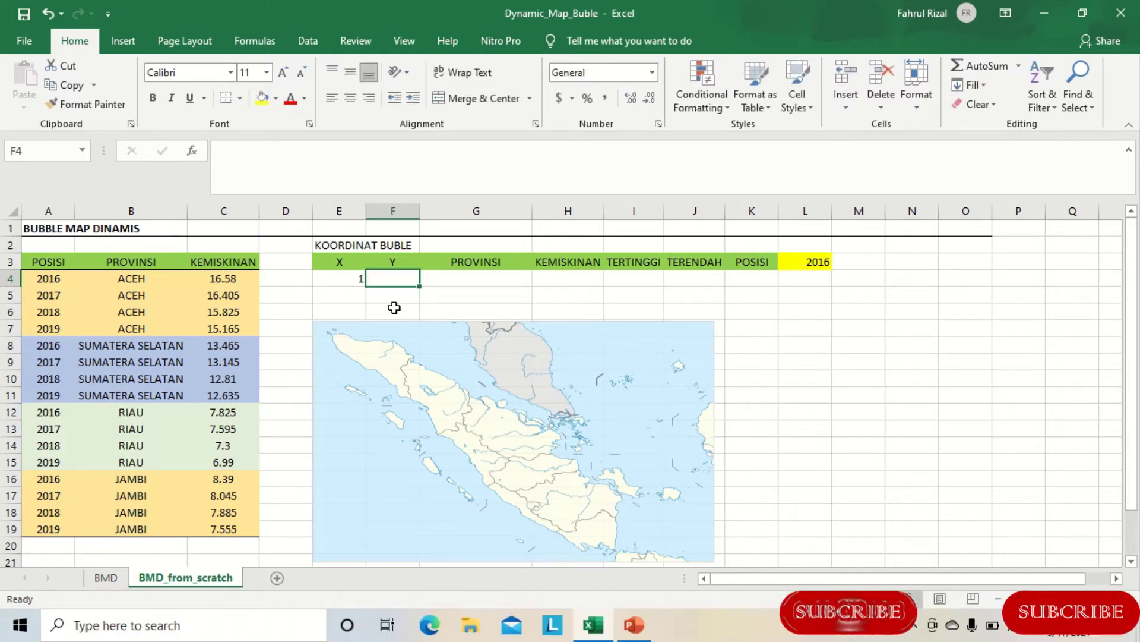
type("2")
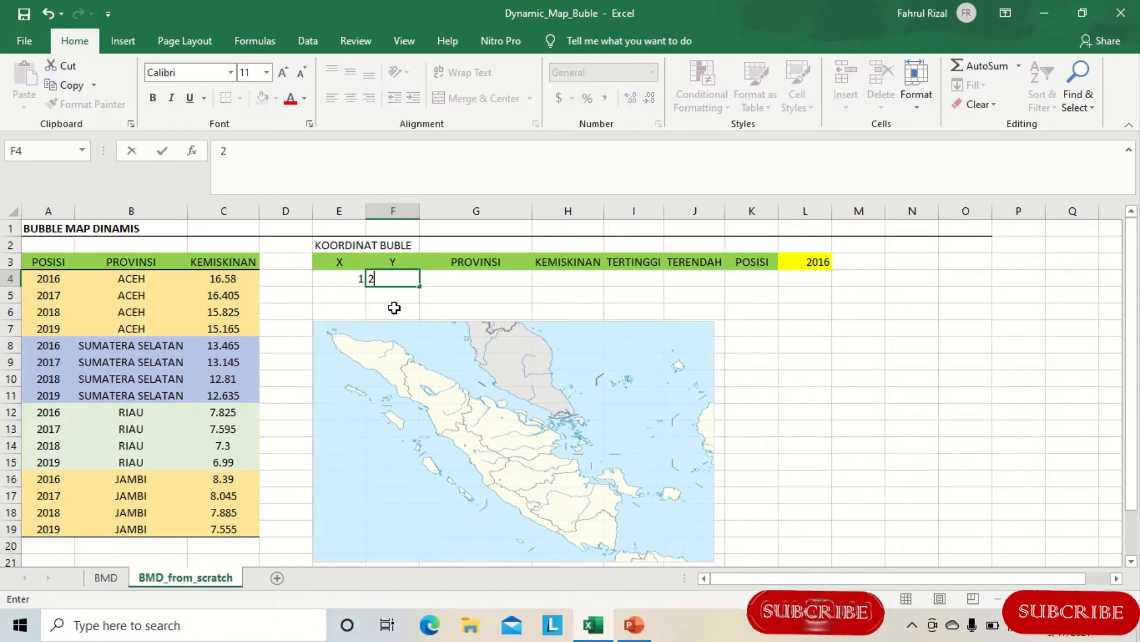
key("Return")
type("1")
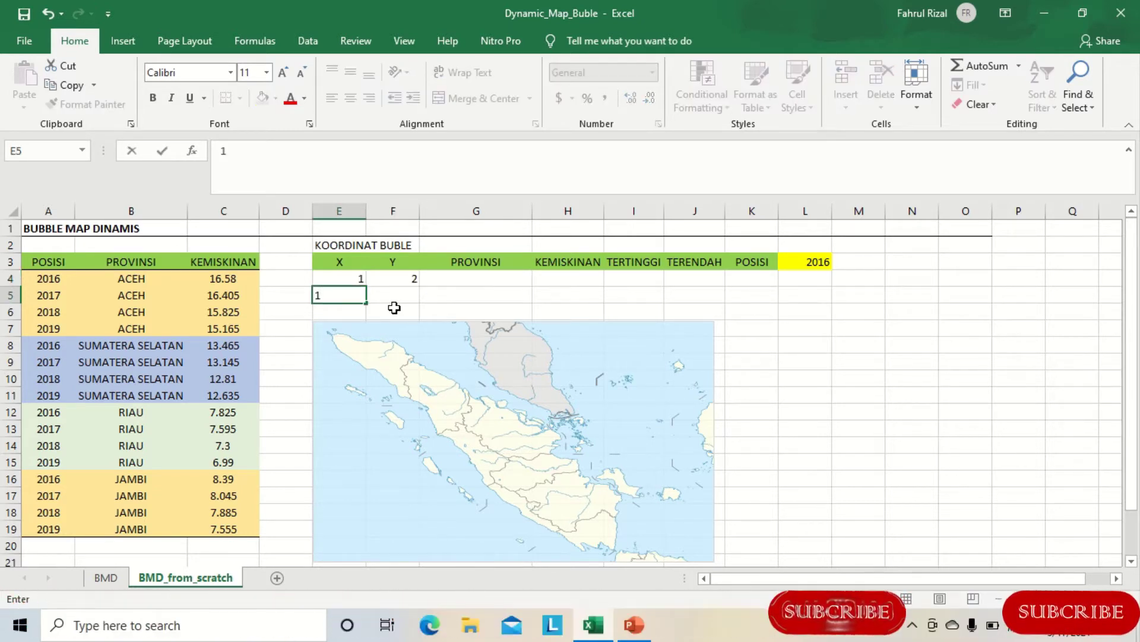
key("Tab")
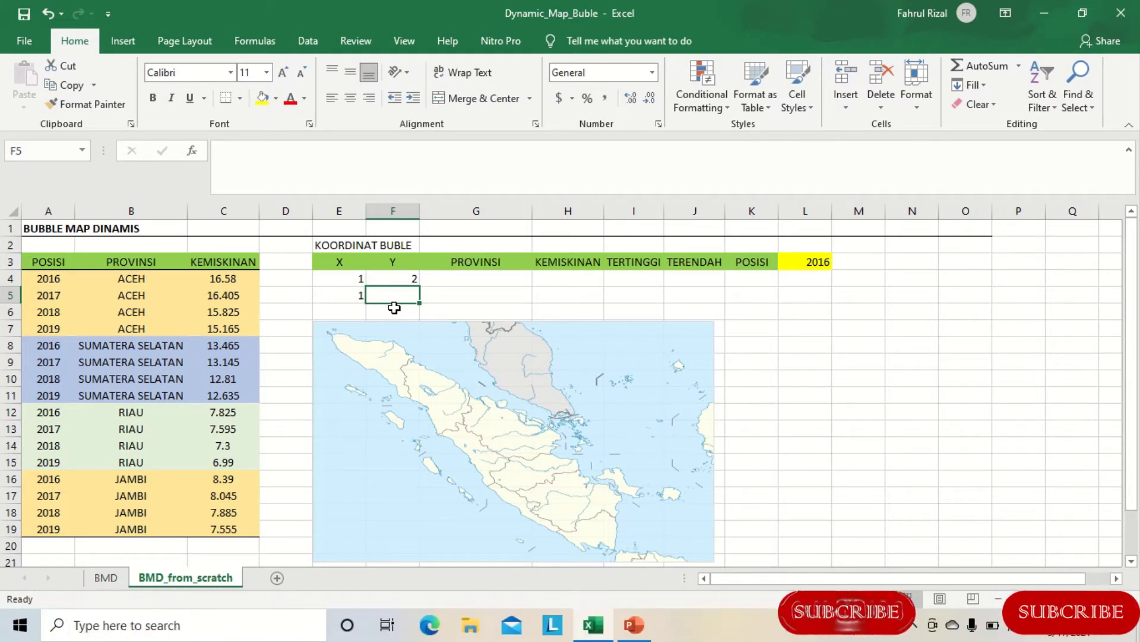
type("3")
key("Return")
Enter the remaining two bubble coordinates: X 1, Y 4 in row 6 and X 1, Y 5 in row 7.
type("1")
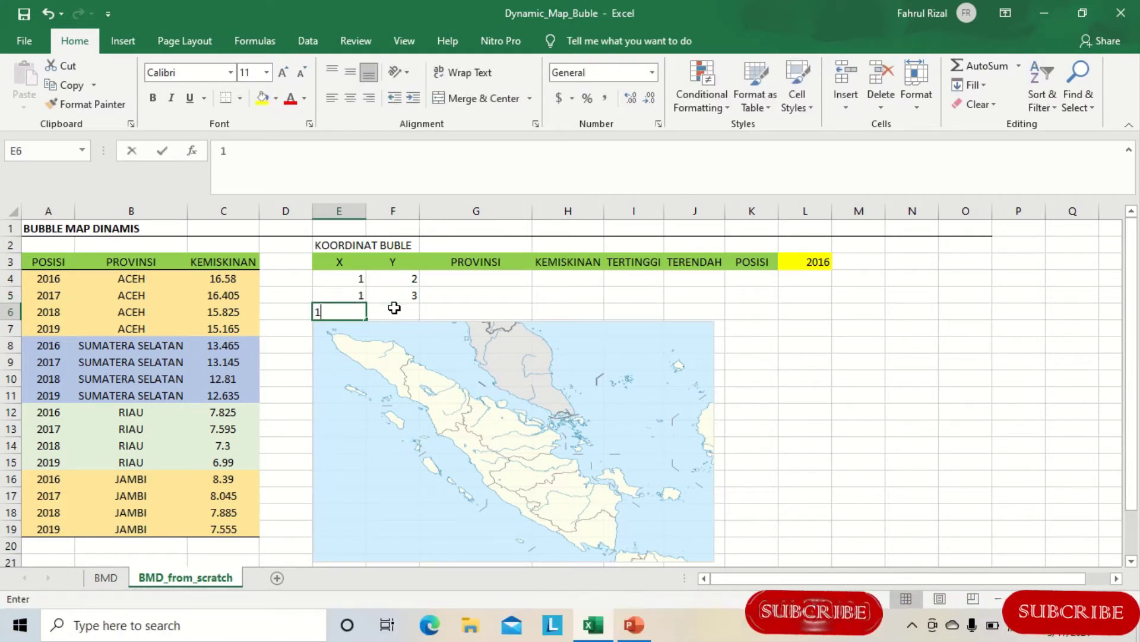
key("Tab")
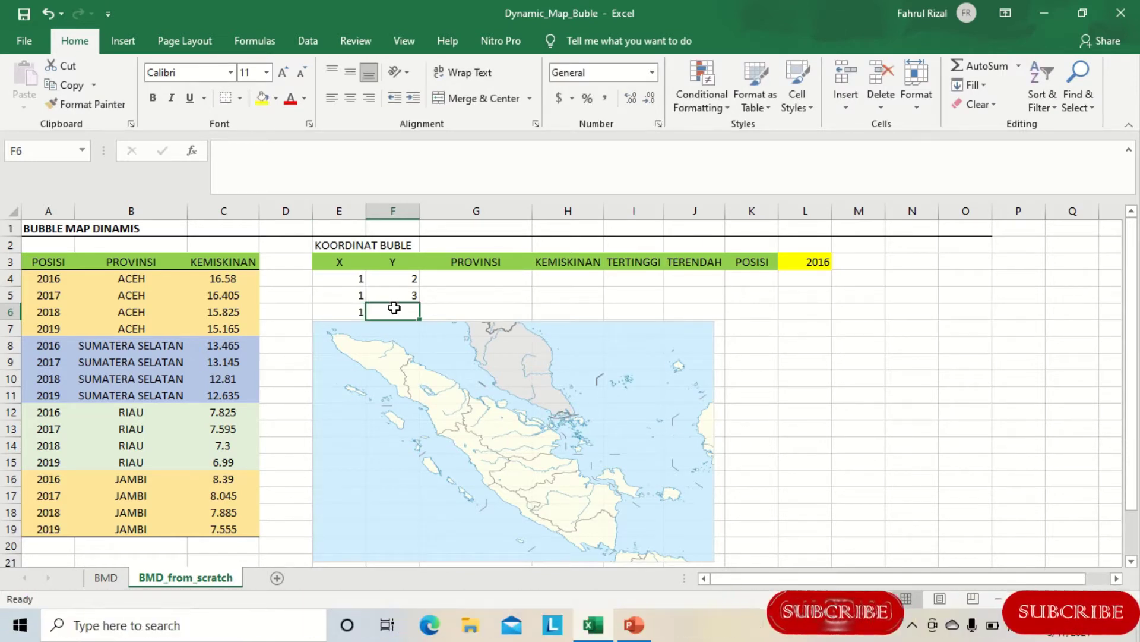
type("4")
key("Return")
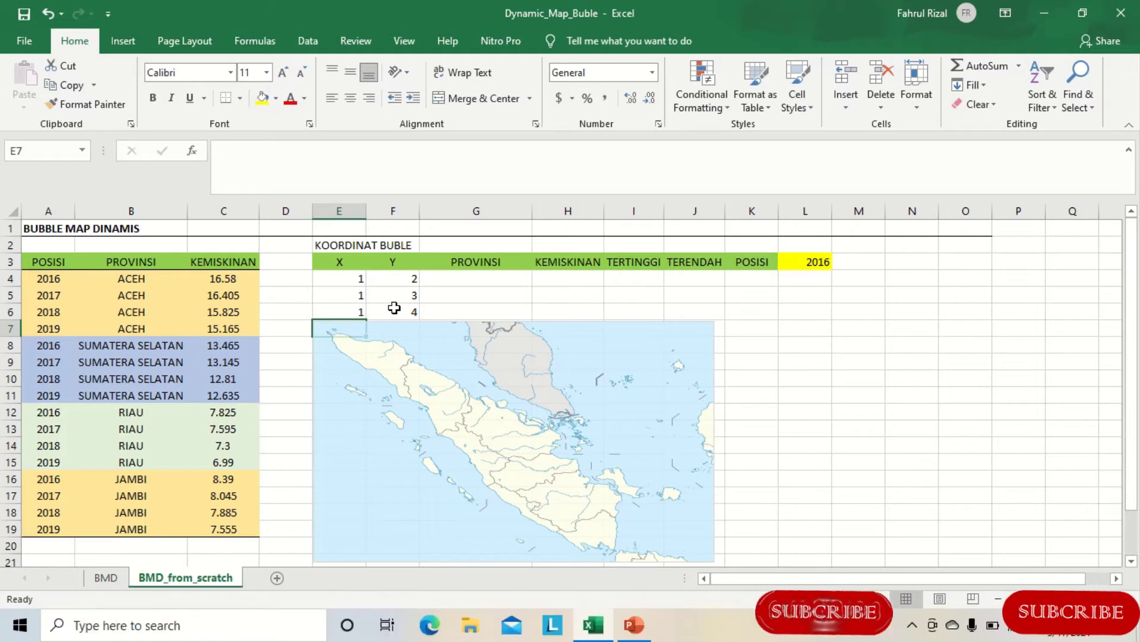
type("1")
key("Tab")
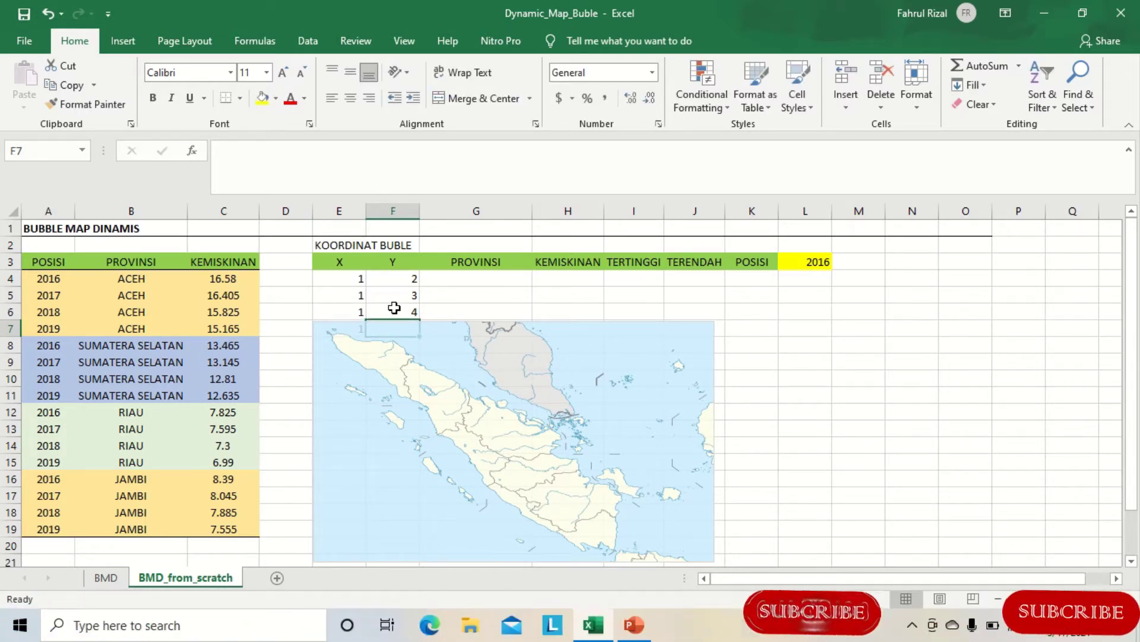
type("5")
key("Return")
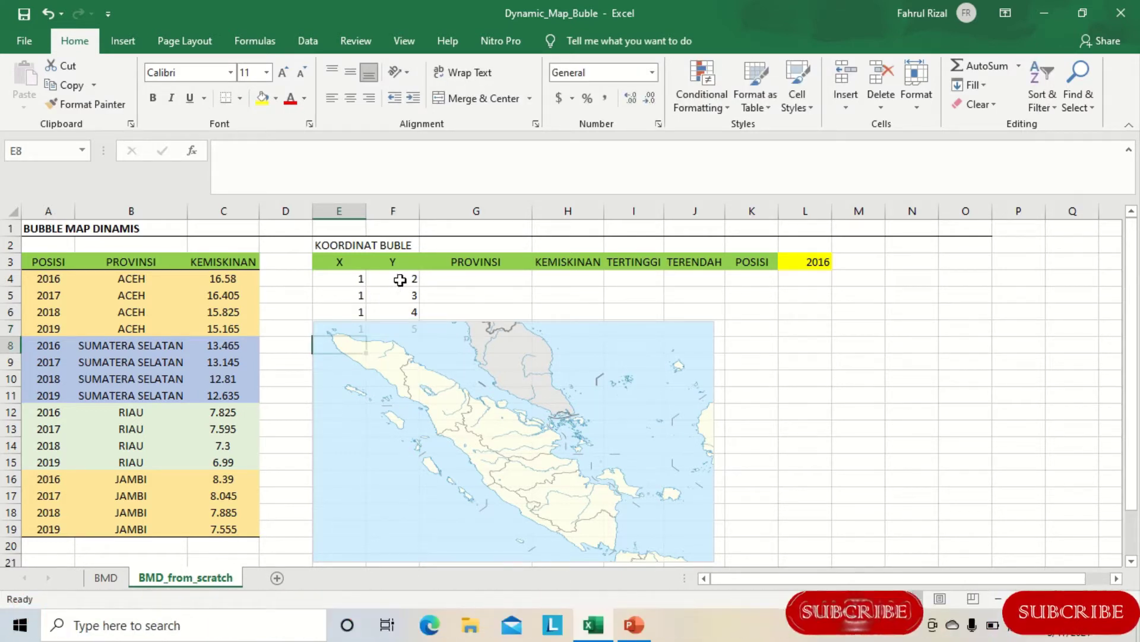
left_click(400, 279)
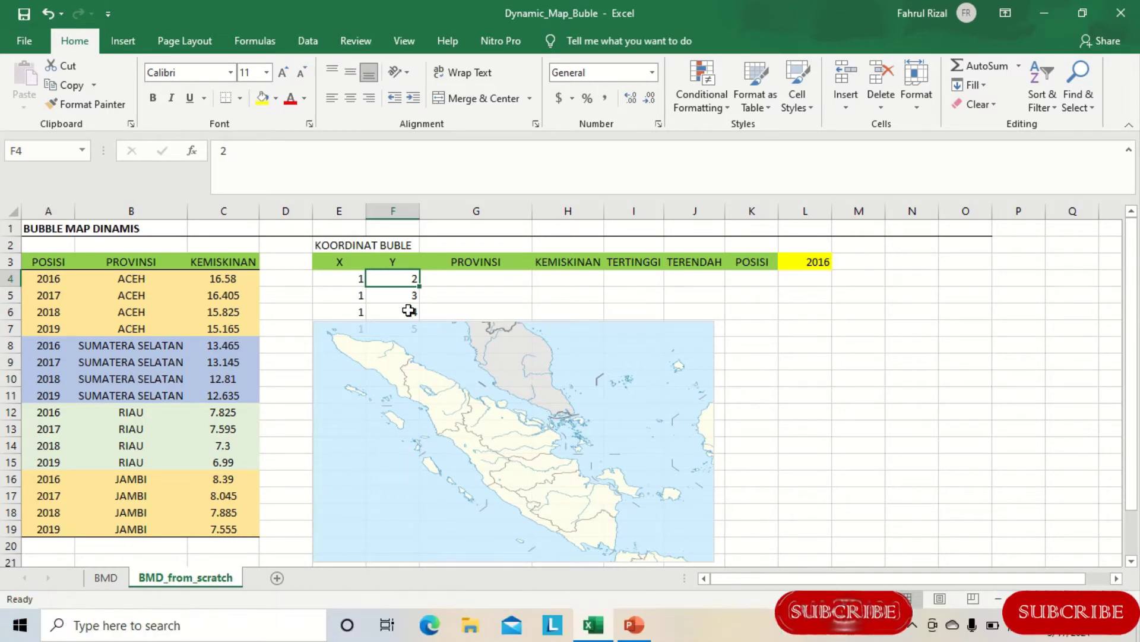
left_click(530, 298)
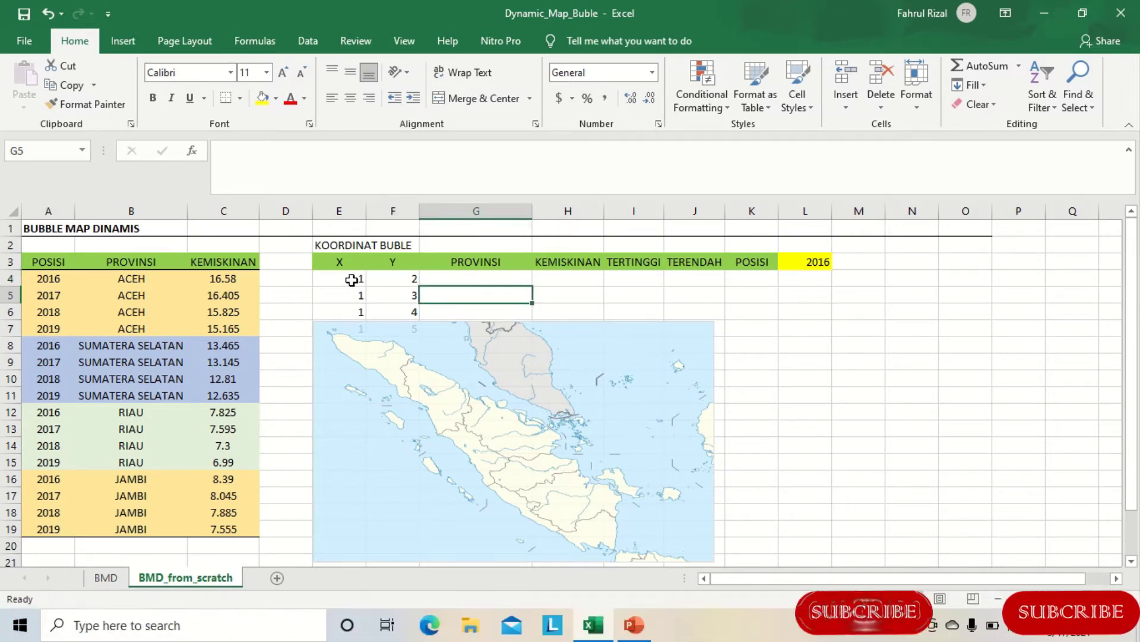
left_click(610, 323)
right_click(610, 323)
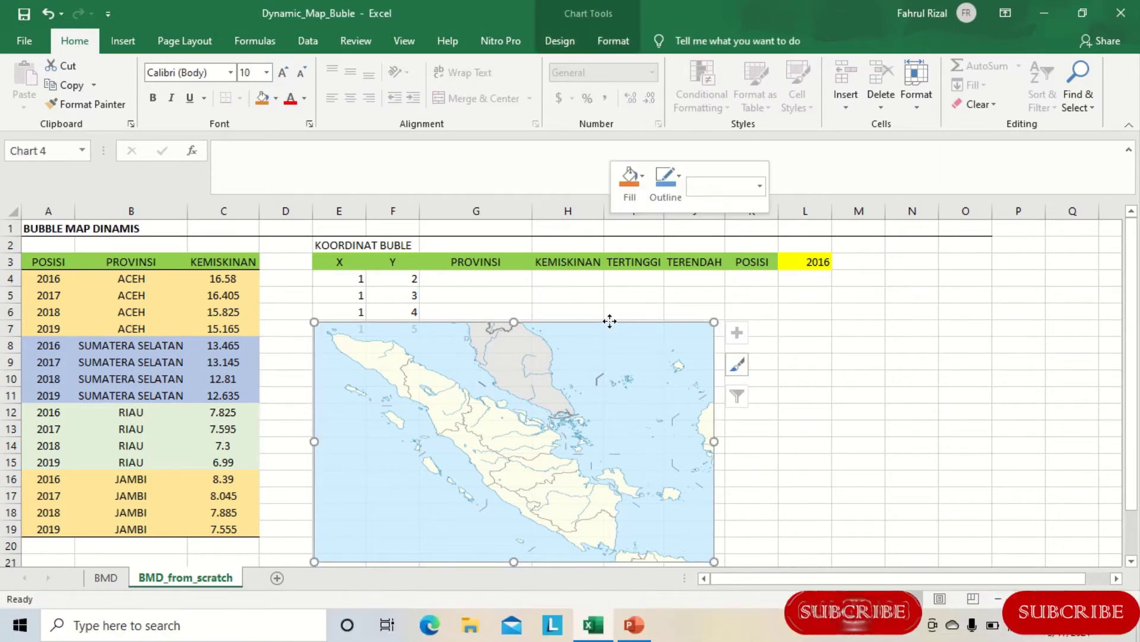
left_click(349, 275)
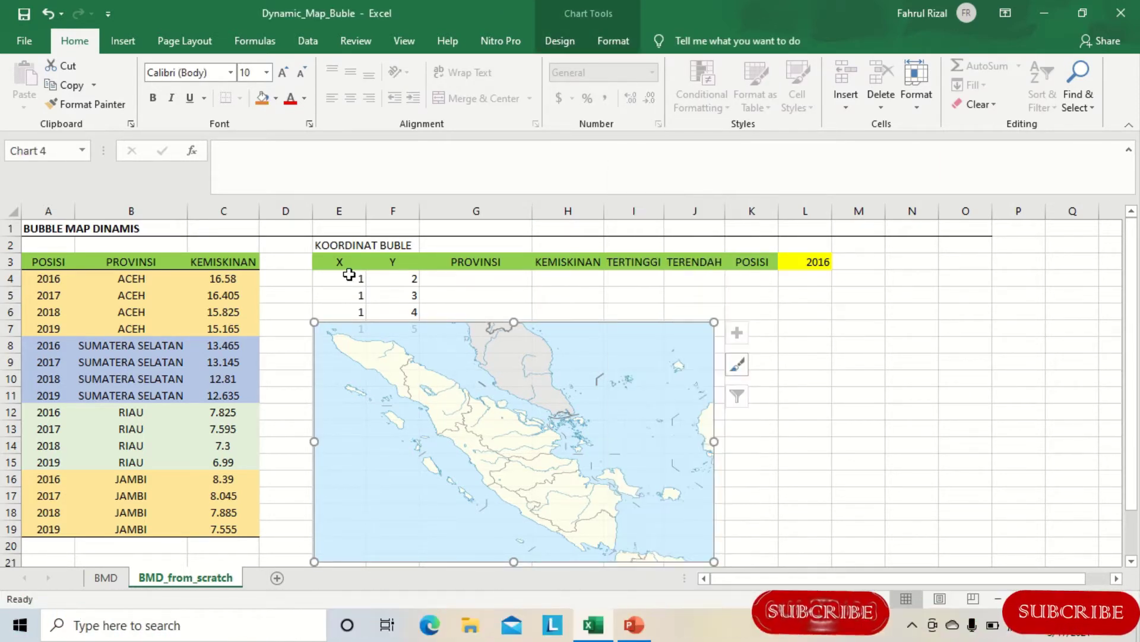
Add a new data series to the map chart and take its name from cell E2.
right_click(588, 329)
left_click(647, 405)
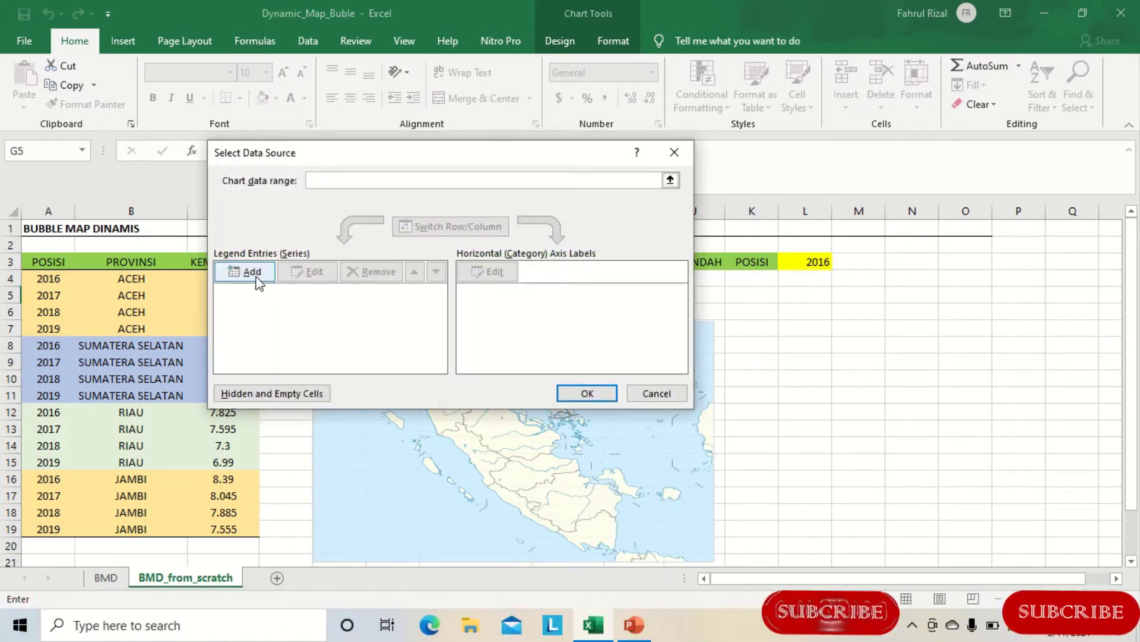
left_click(252, 272)
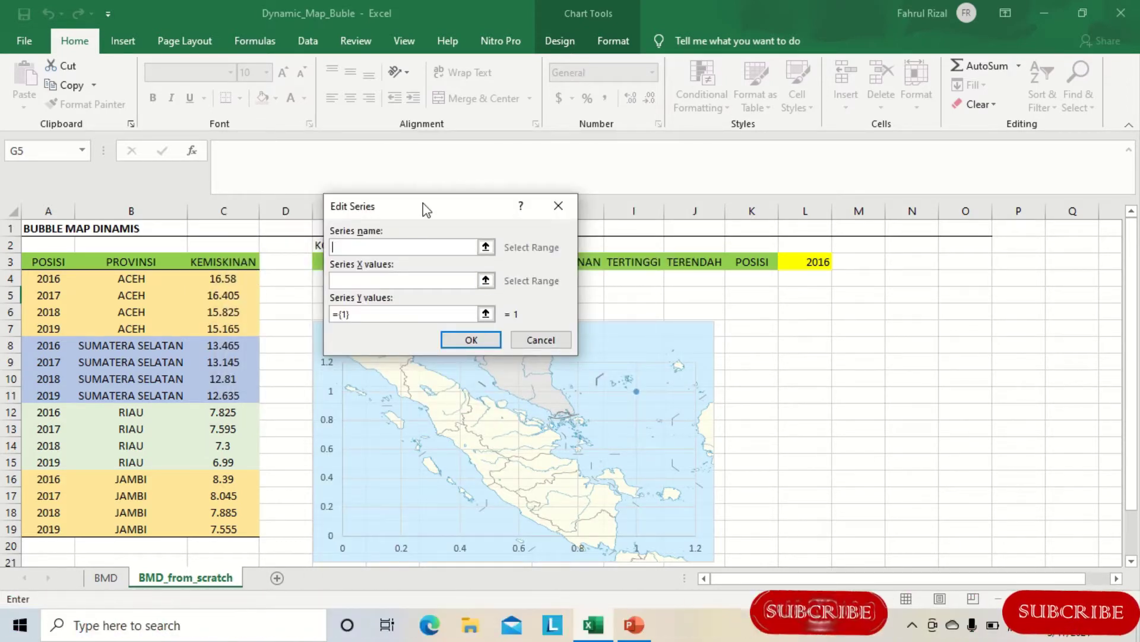
left_click_drag(430, 206, 709, 202)
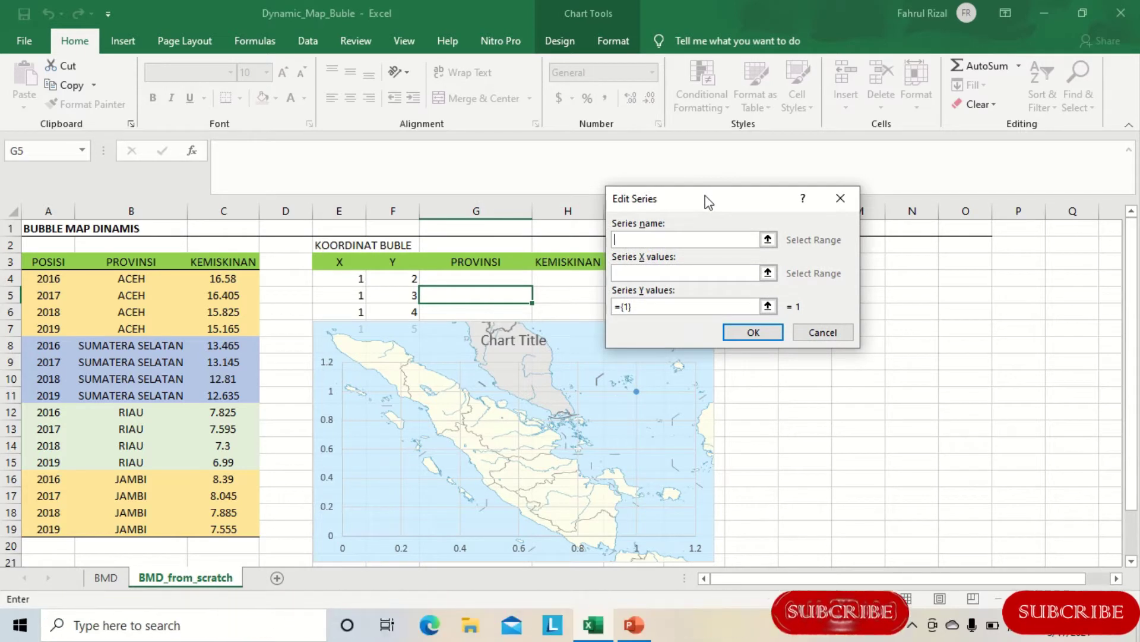
left_click(768, 239)
left_click(321, 243)
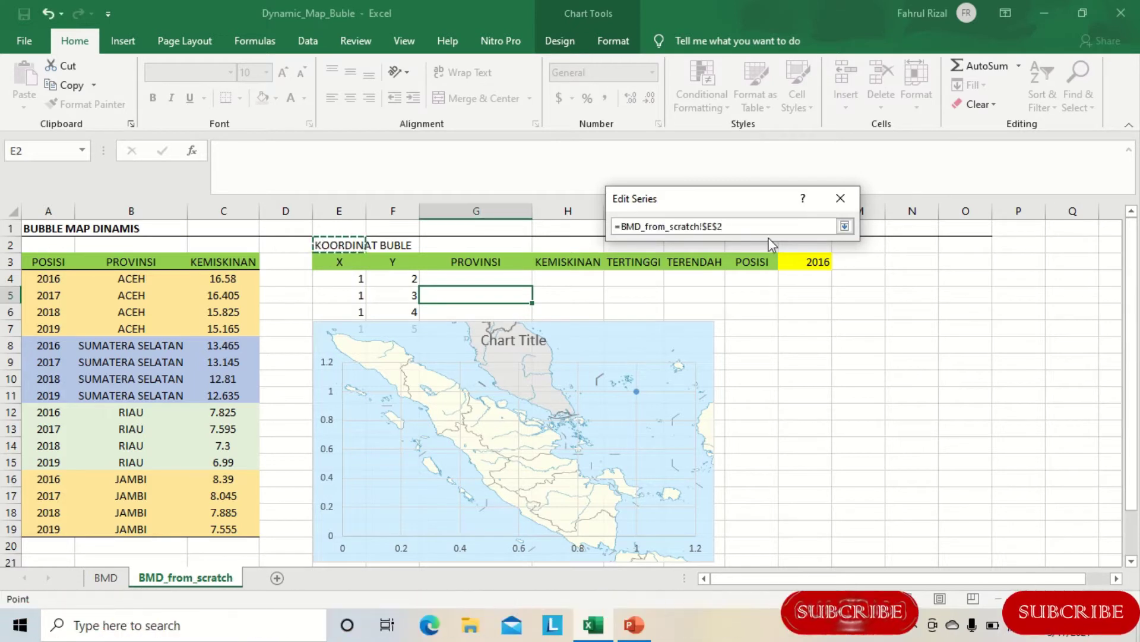
left_click(845, 226)
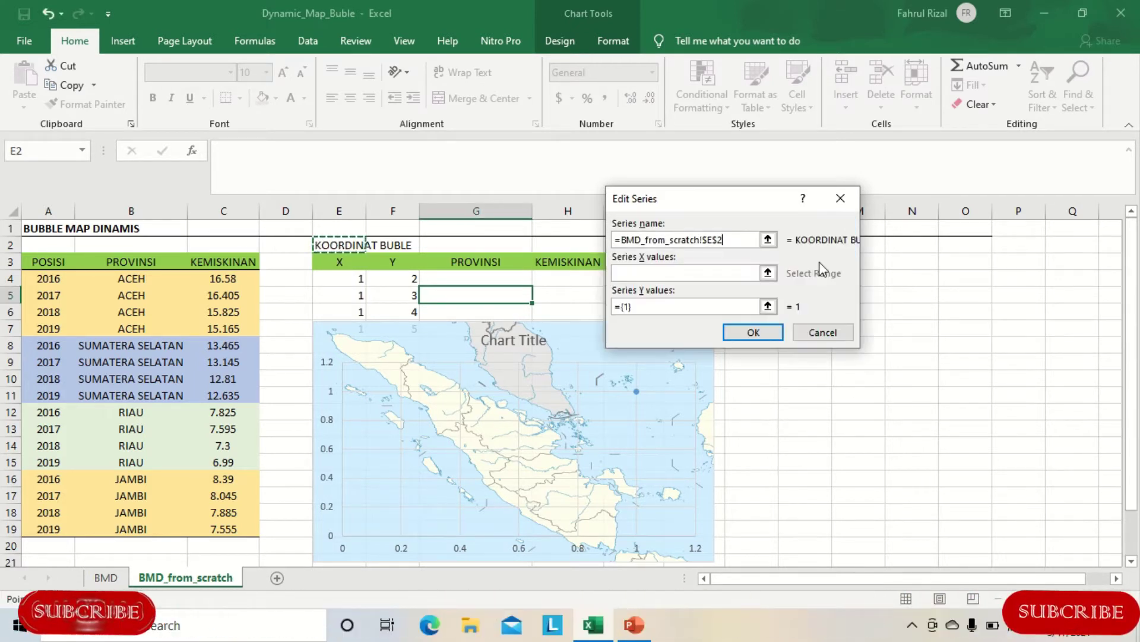
Set the series X values to E4:E7 and its Y values to F4:F7.
left_click(768, 273)
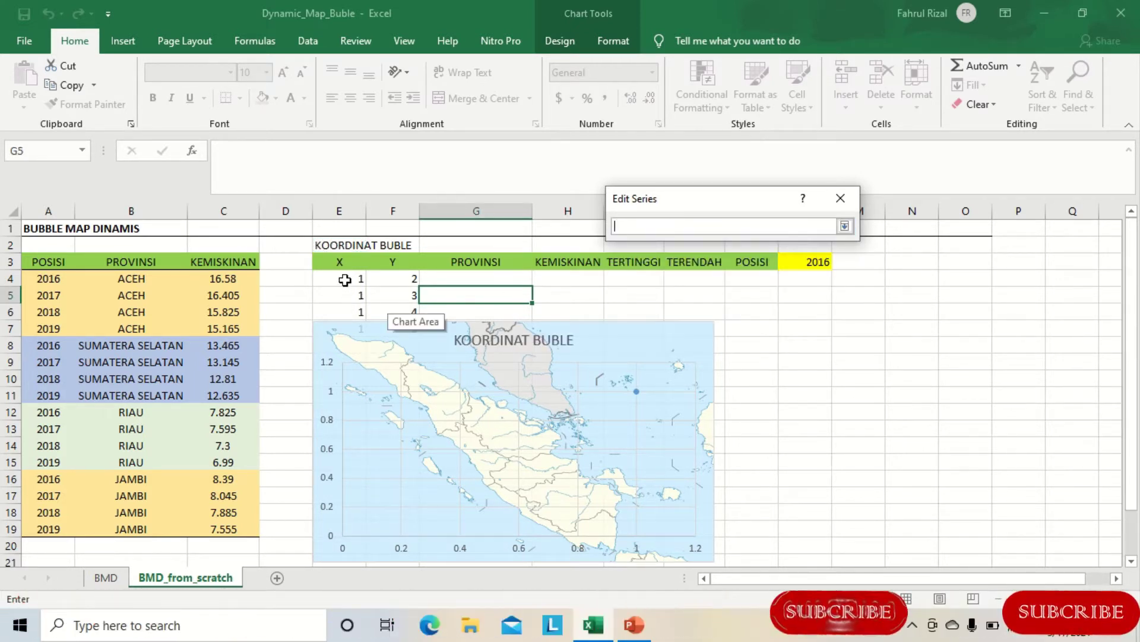
left_click_drag(344, 324, 344, 331)
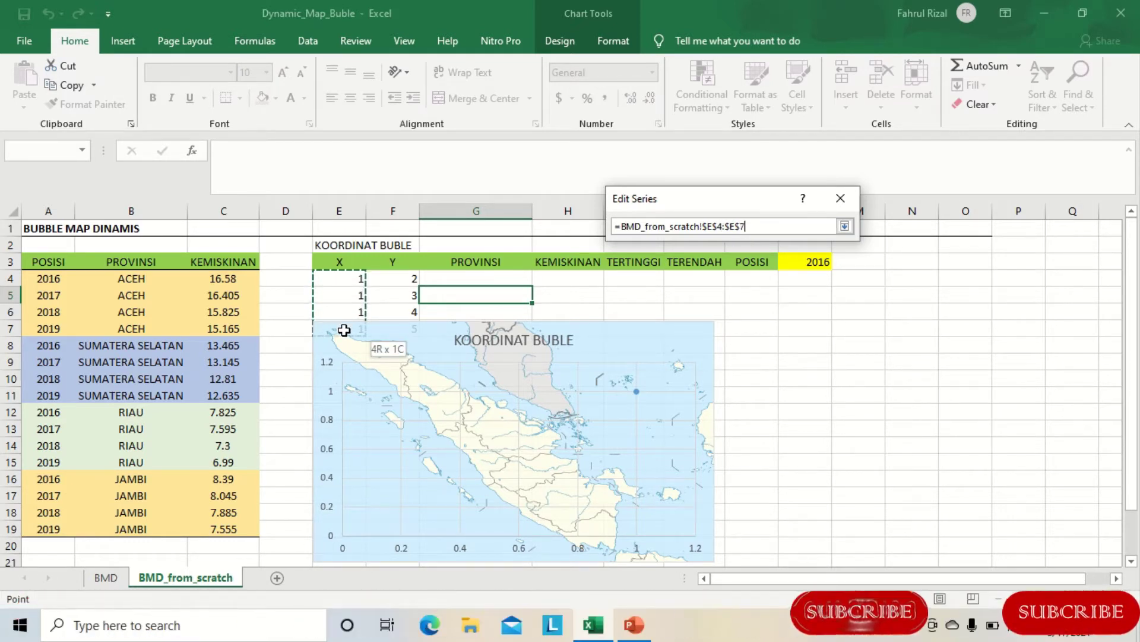
left_click(845, 226)
left_click(767, 306)
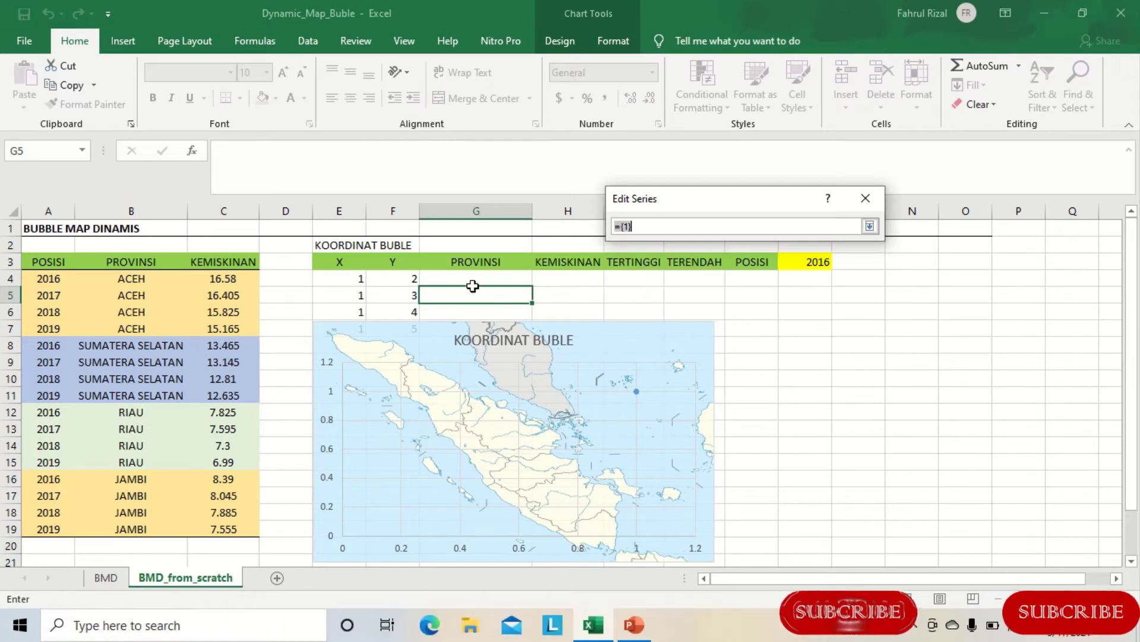
left_click_drag(410, 308, 411, 326)
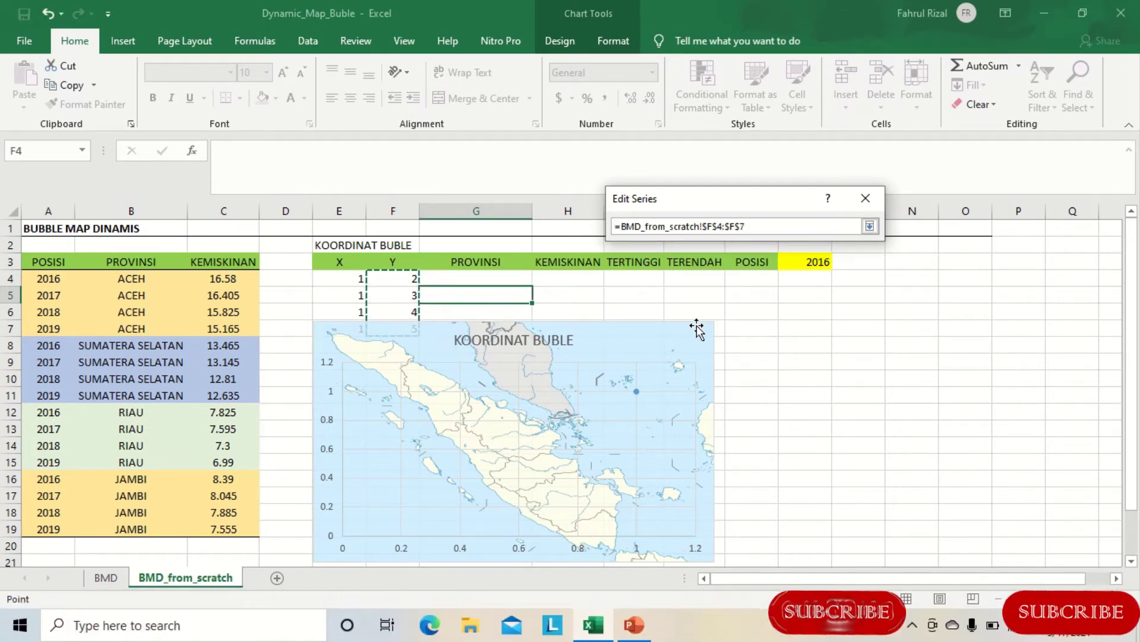
left_click(870, 225)
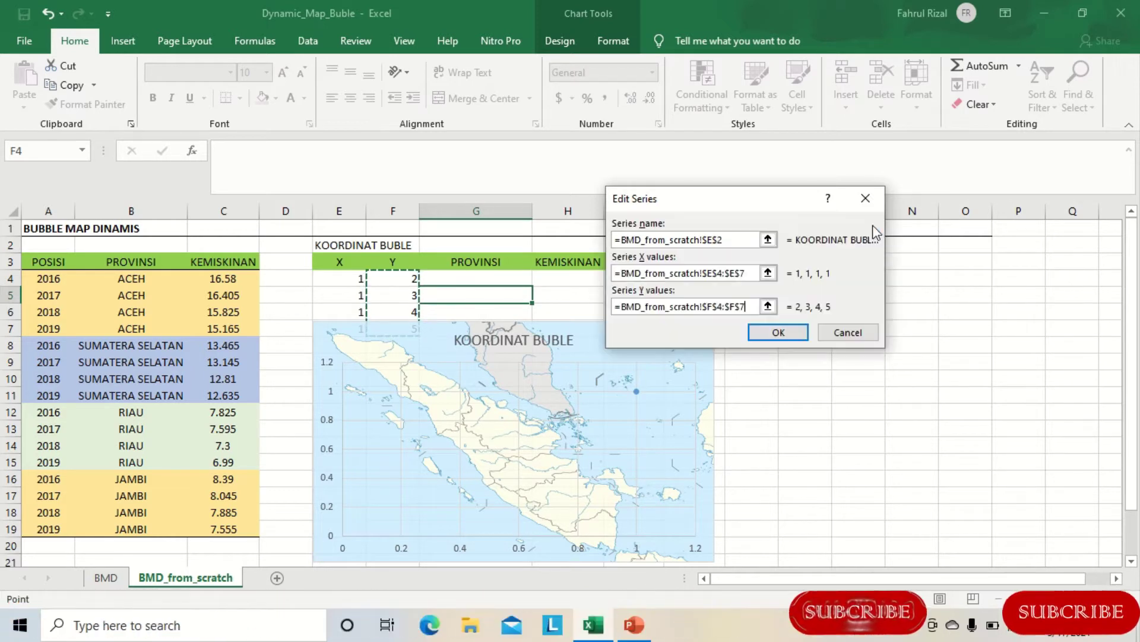
Confirm the KOORDINAT BUBLE series and apply the new data source to the map chart.
left_click(778, 333)
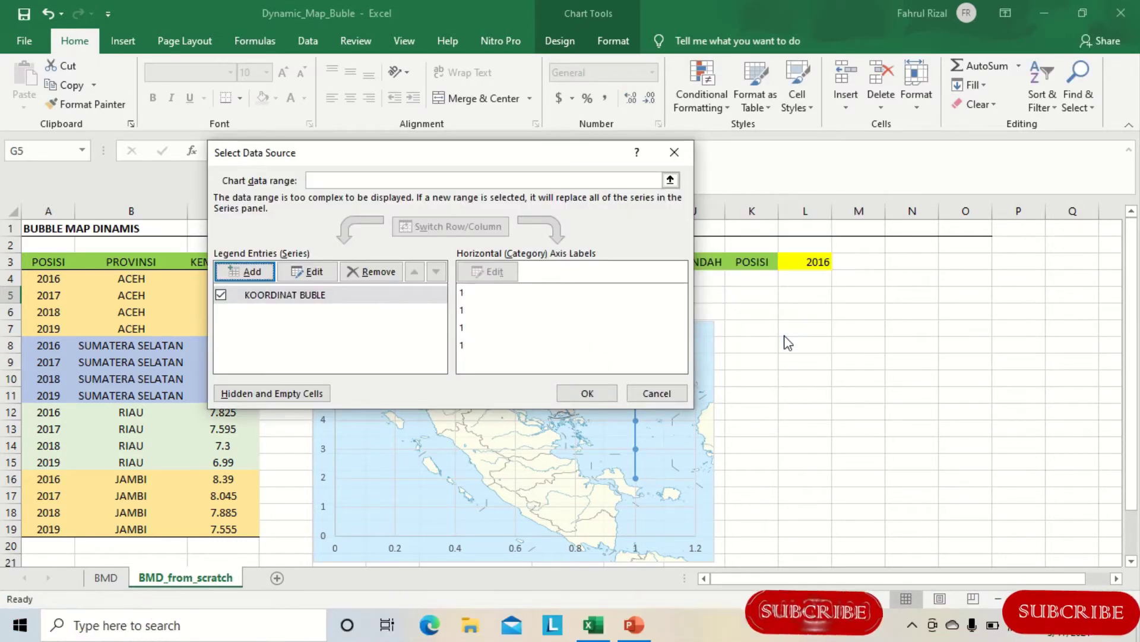
left_click(587, 393)
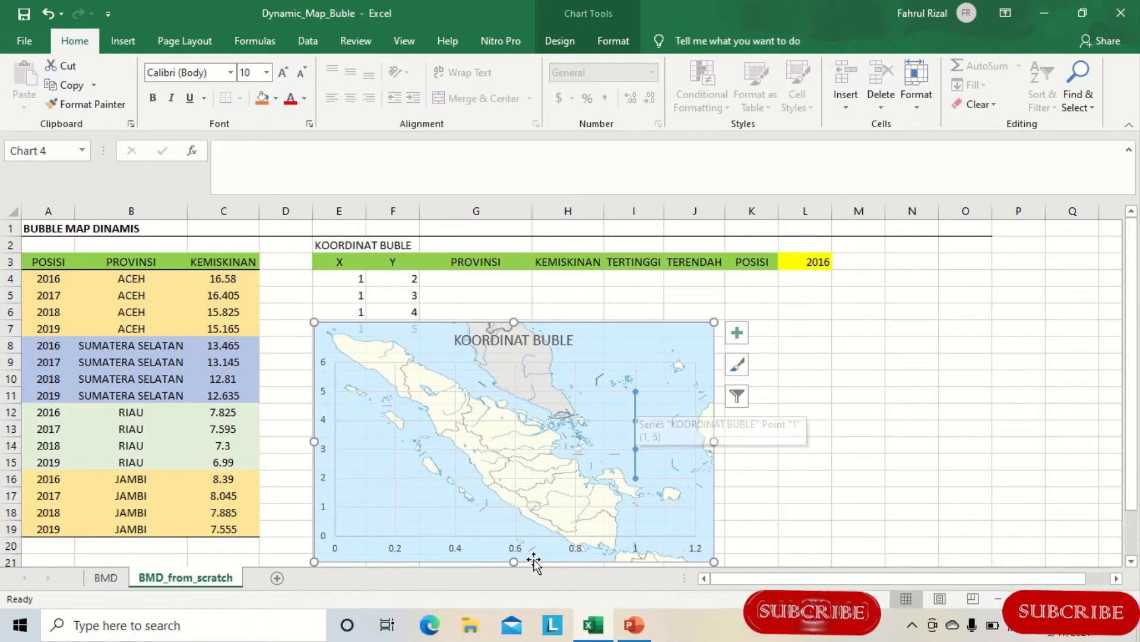
Set the bounds of the chart's horizontal axis to minimum 0 and maximum 10.
left_click(513, 551)
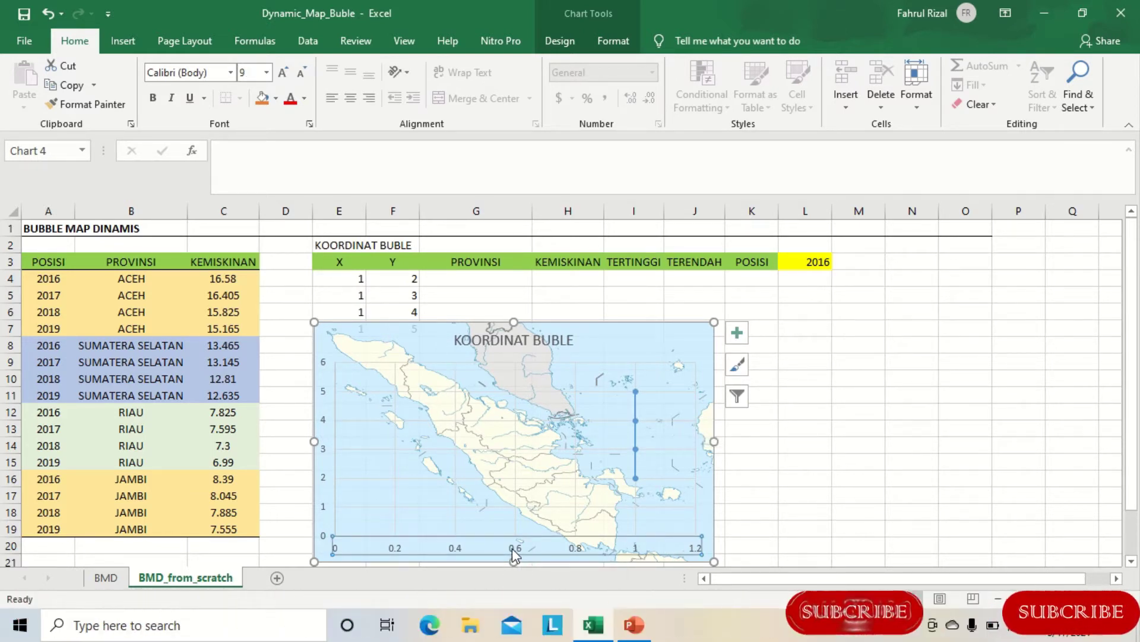
right_click(512, 549)
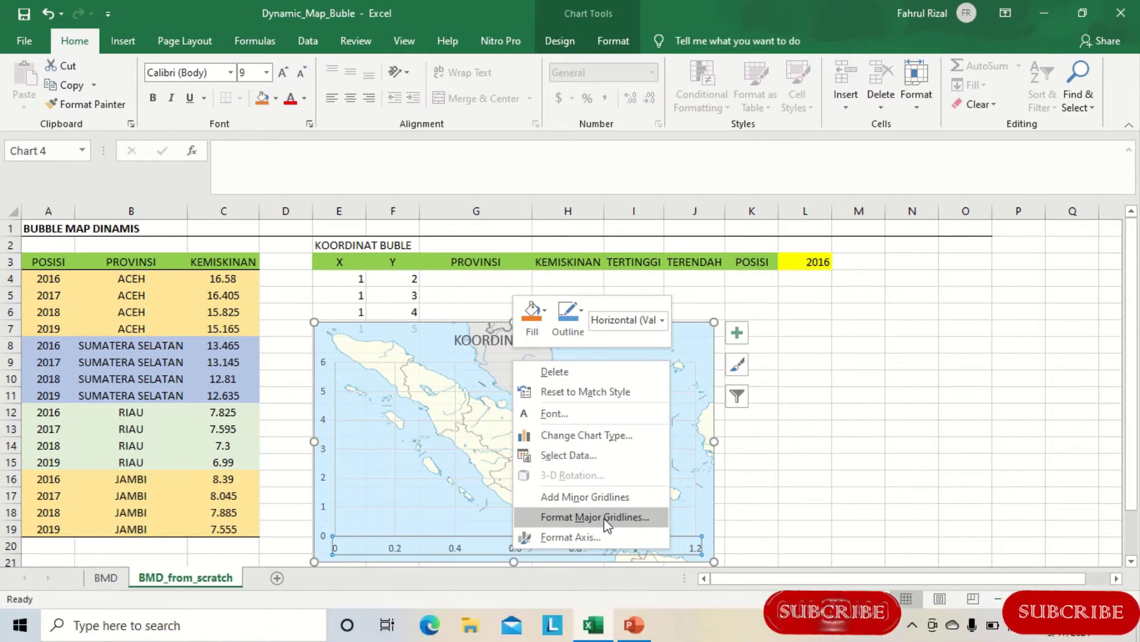
left_click(592, 537)
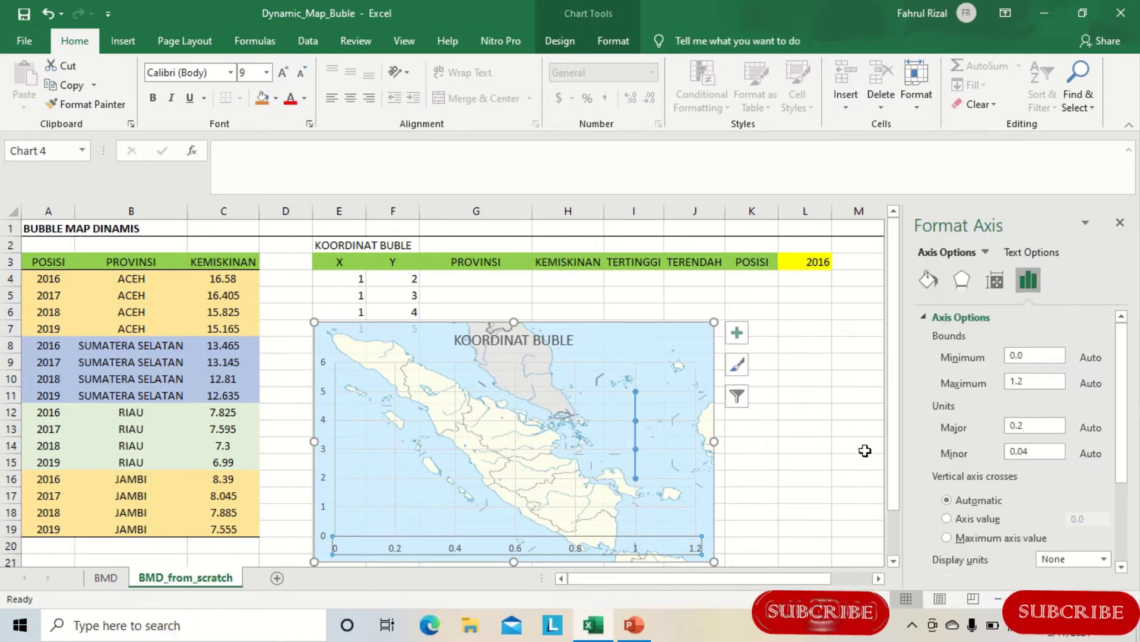
left_click(1045, 355)
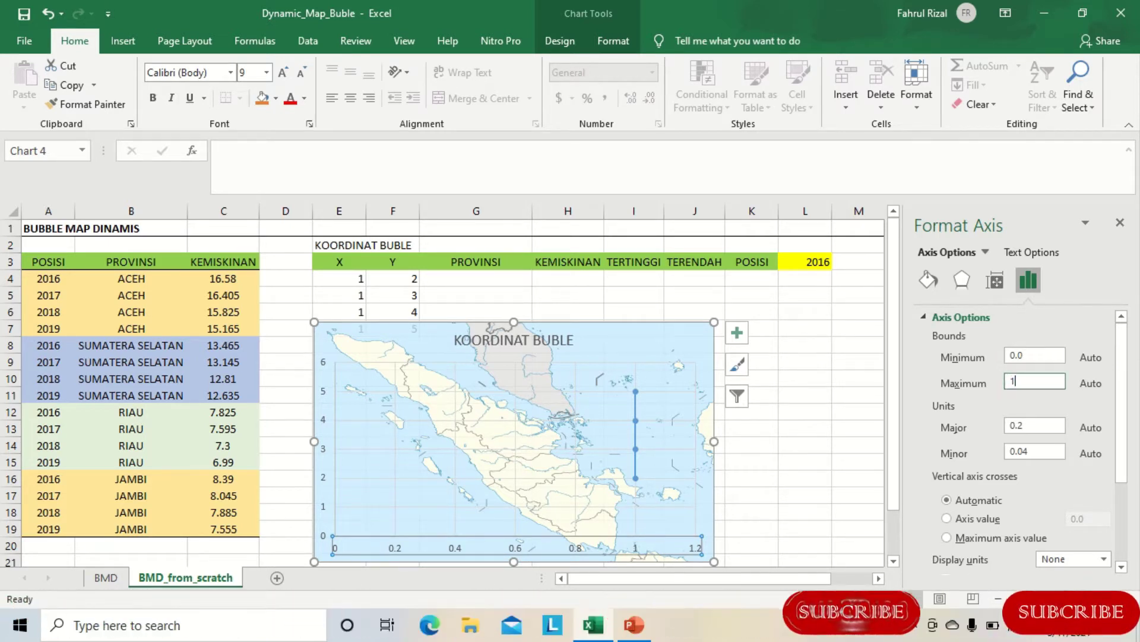
type("10")
key("Return")
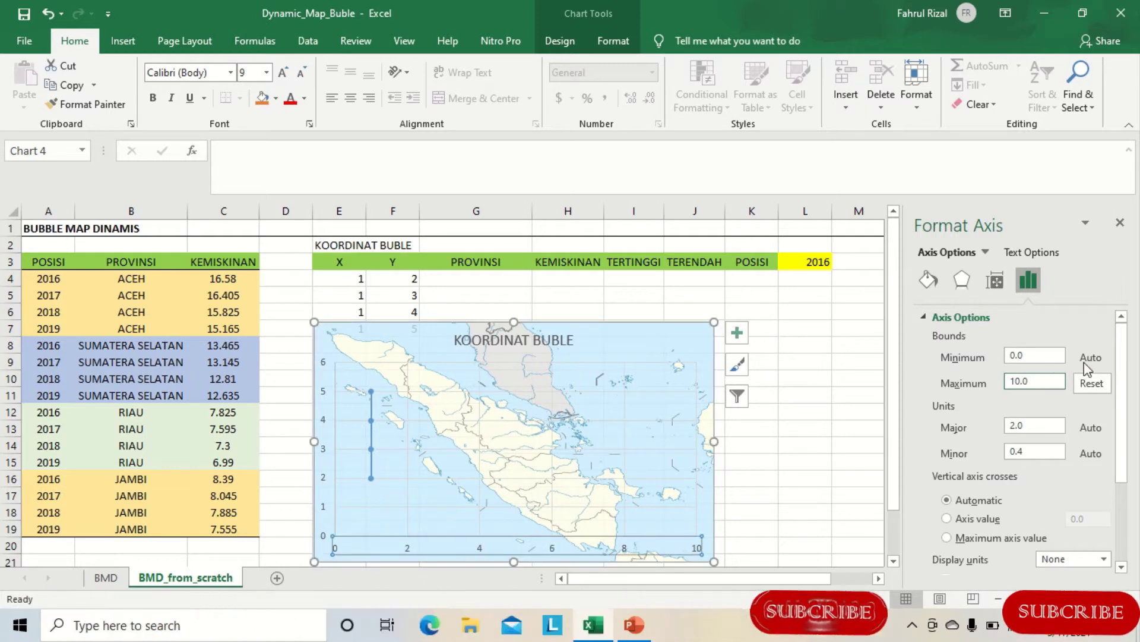
type("0")
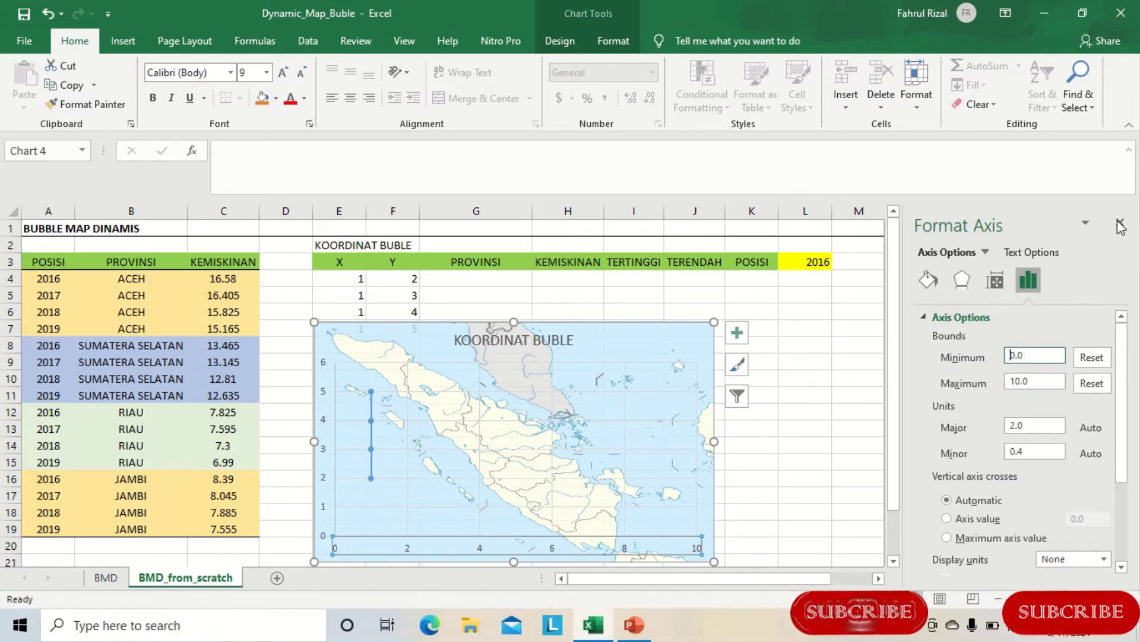
left_click(762, 410)
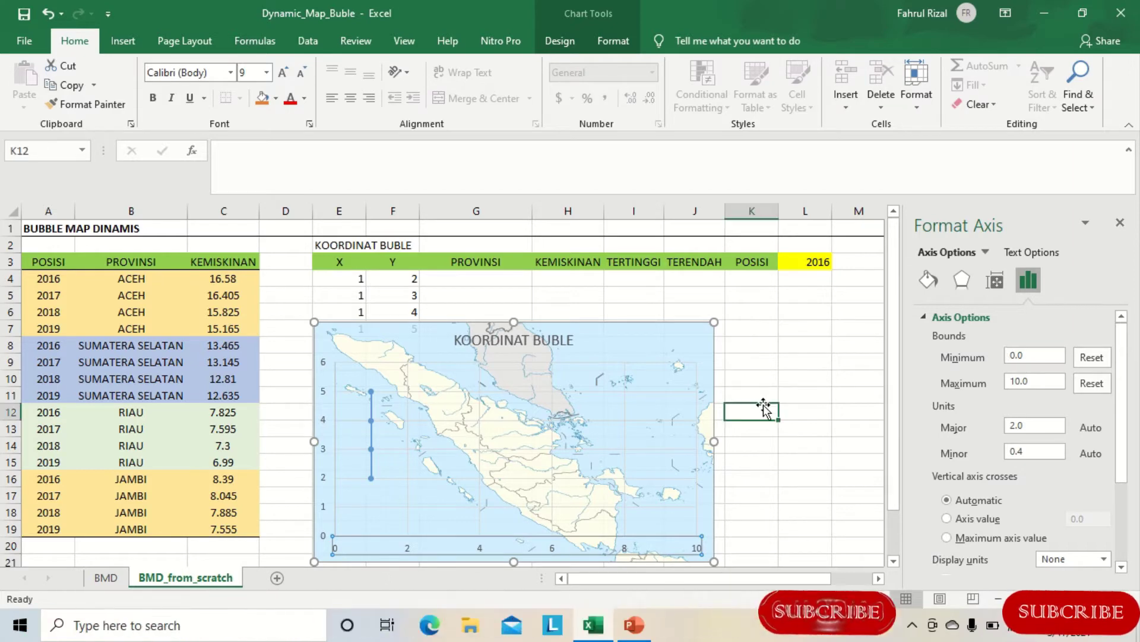
Open the formatting options of the chart's vertical axis and set its minimum bound to 0.
left_click(321, 422)
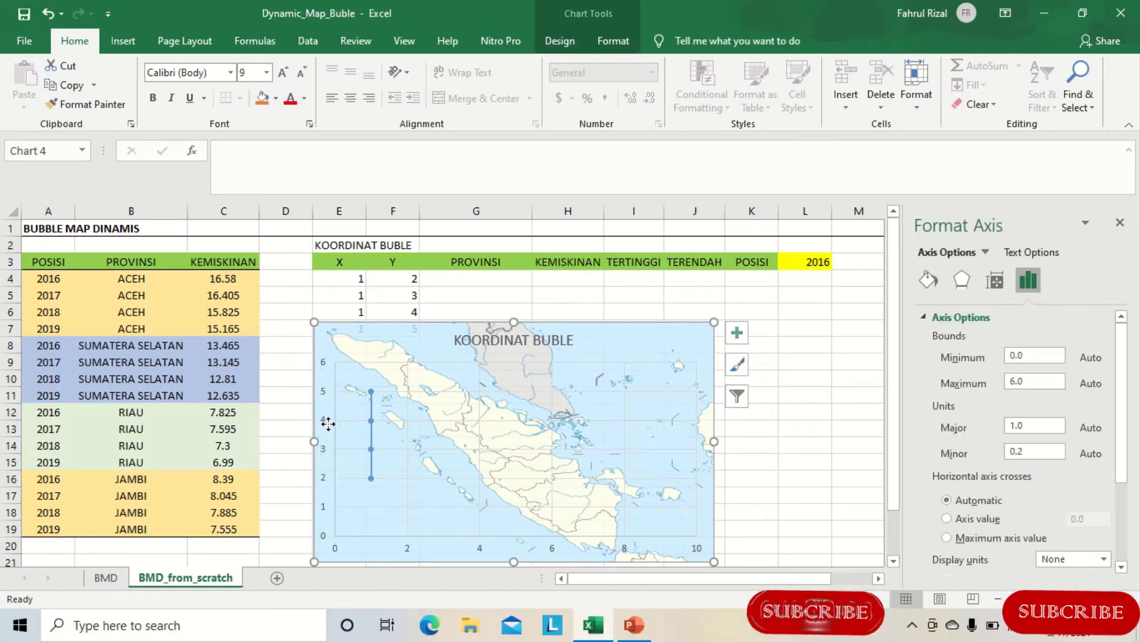
right_click(323, 423)
left_click(323, 424)
left_click(324, 422)
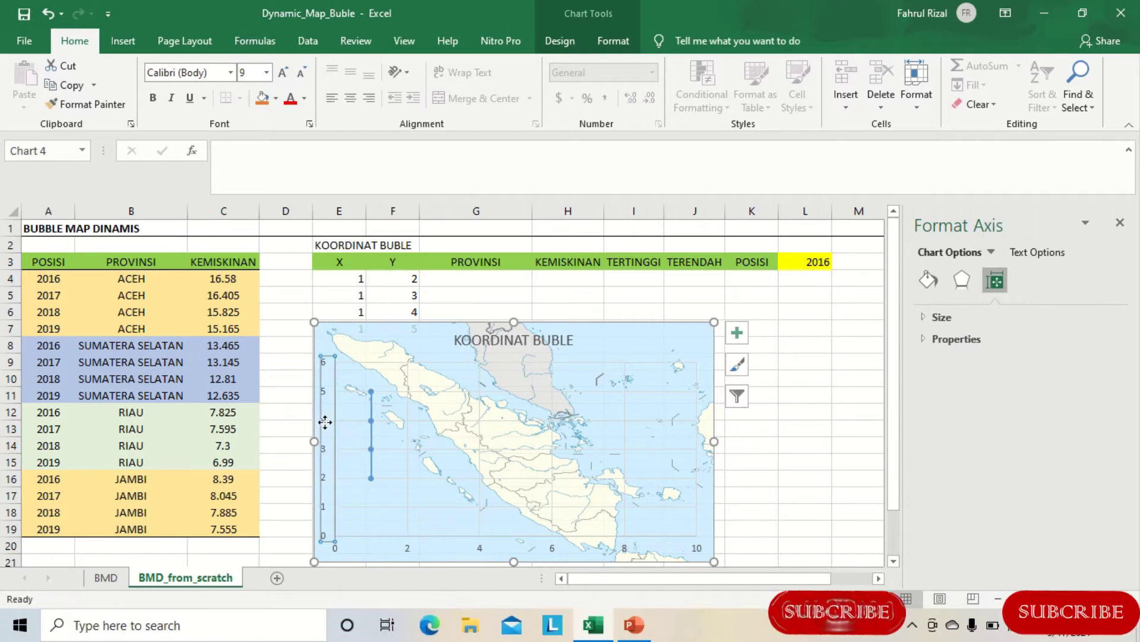
right_click(326, 422)
left_click(379, 410)
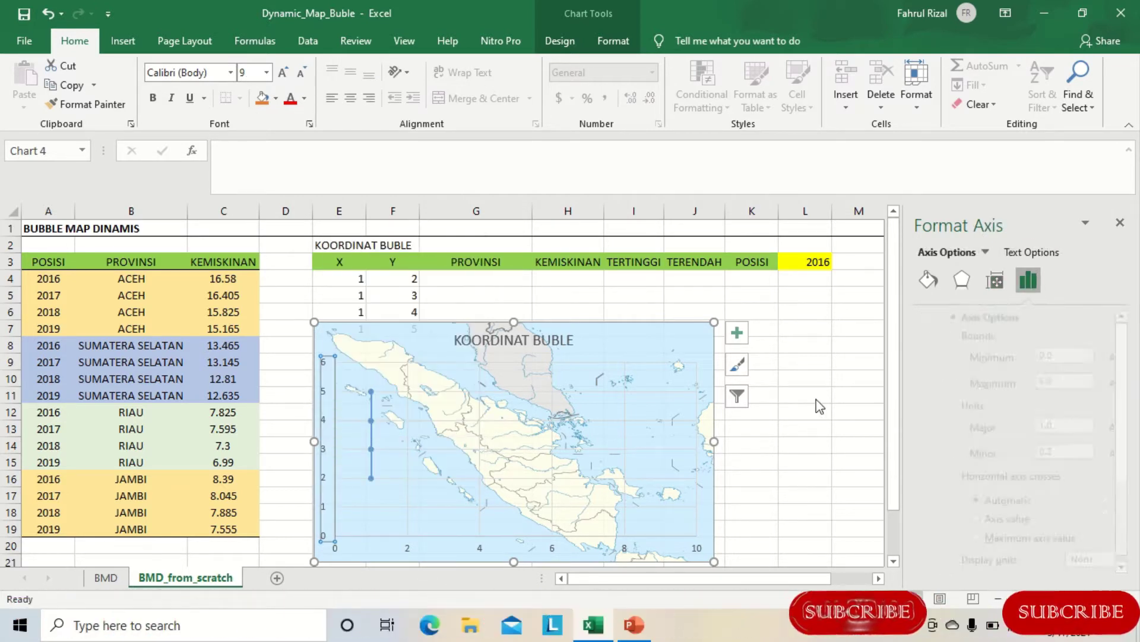
double_click(1010, 356)
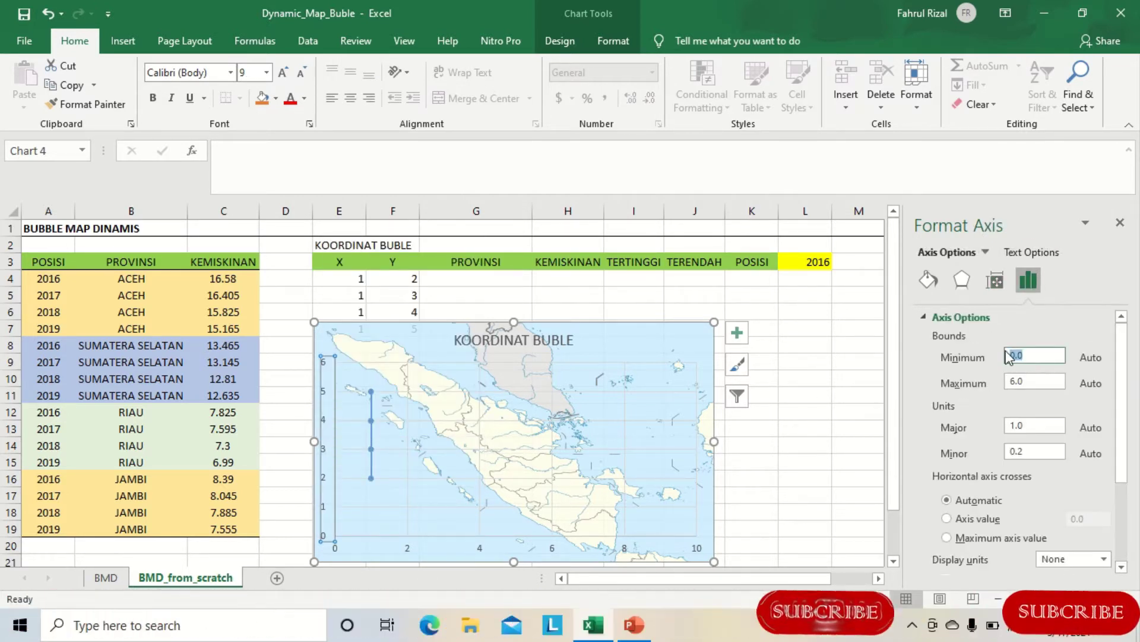
type("0")
key("Return")
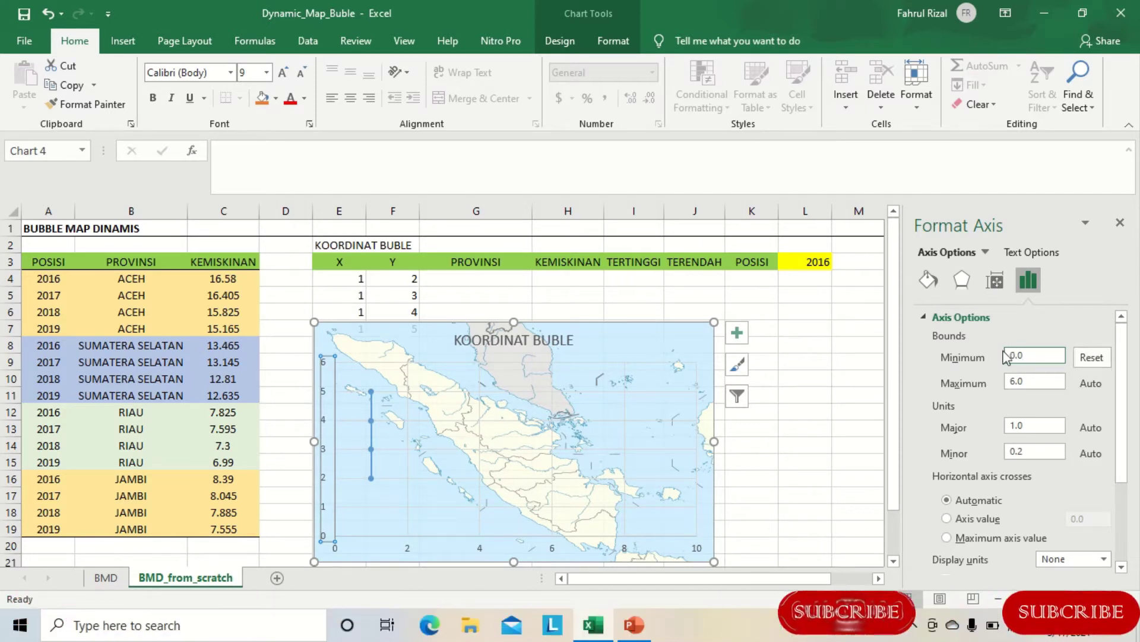
Set the maximum bound of the vertical axis to 0.
double_click(1033, 382)
type("0")
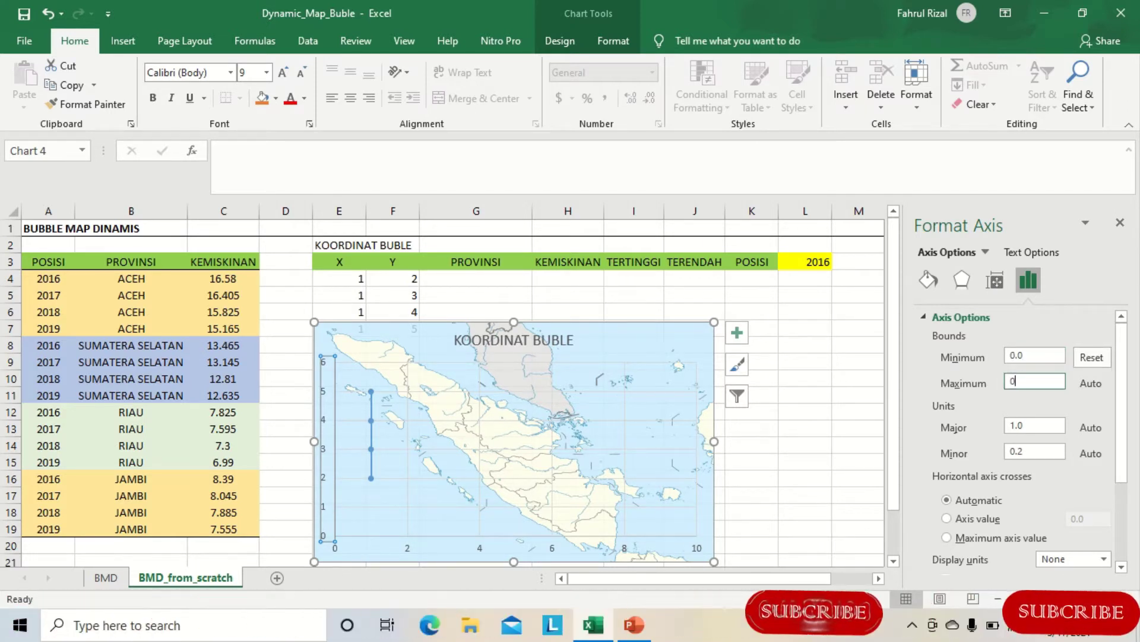
key("Return")
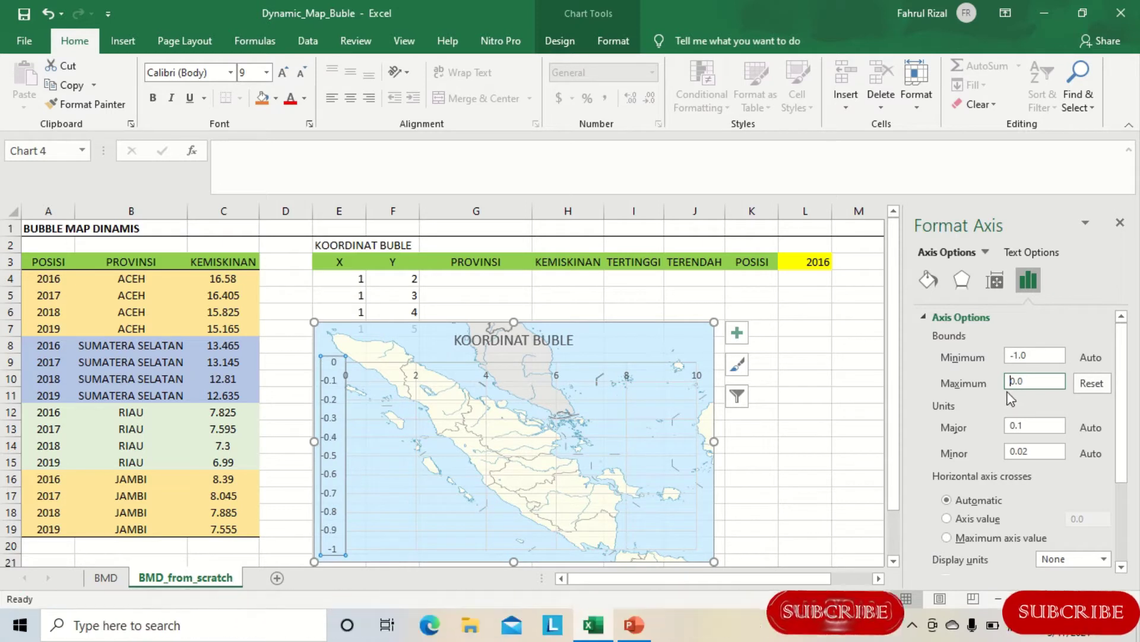
Set the vertical axis bounds to minimum 0 and maximum 10, replacing the mistaken maximum.
left_click_drag(1033, 355, 999, 354)
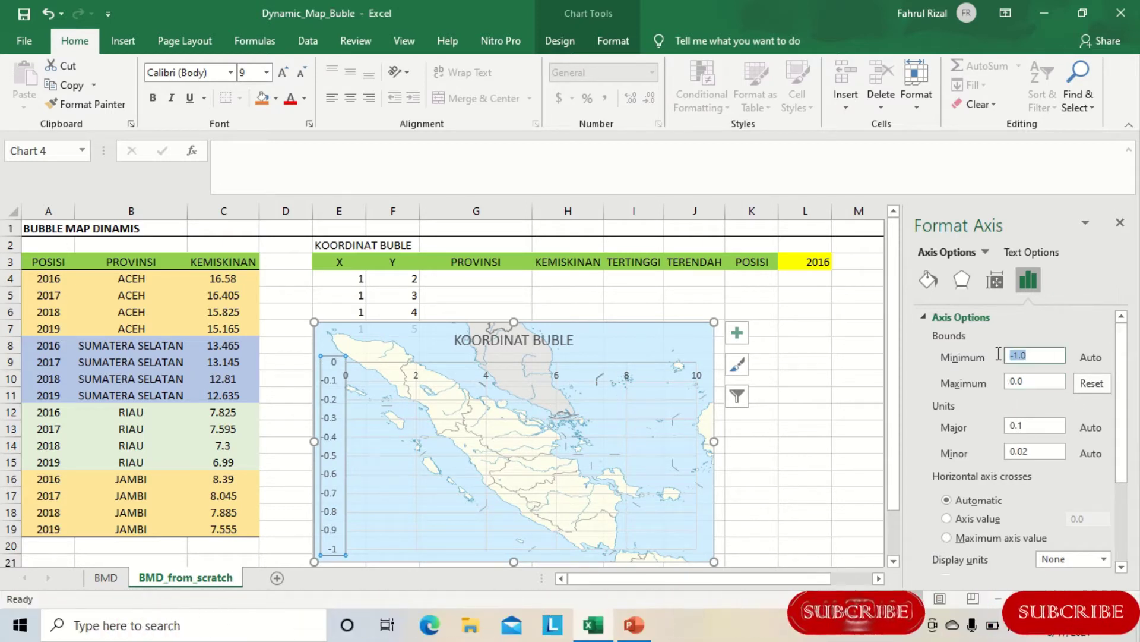
type("0")
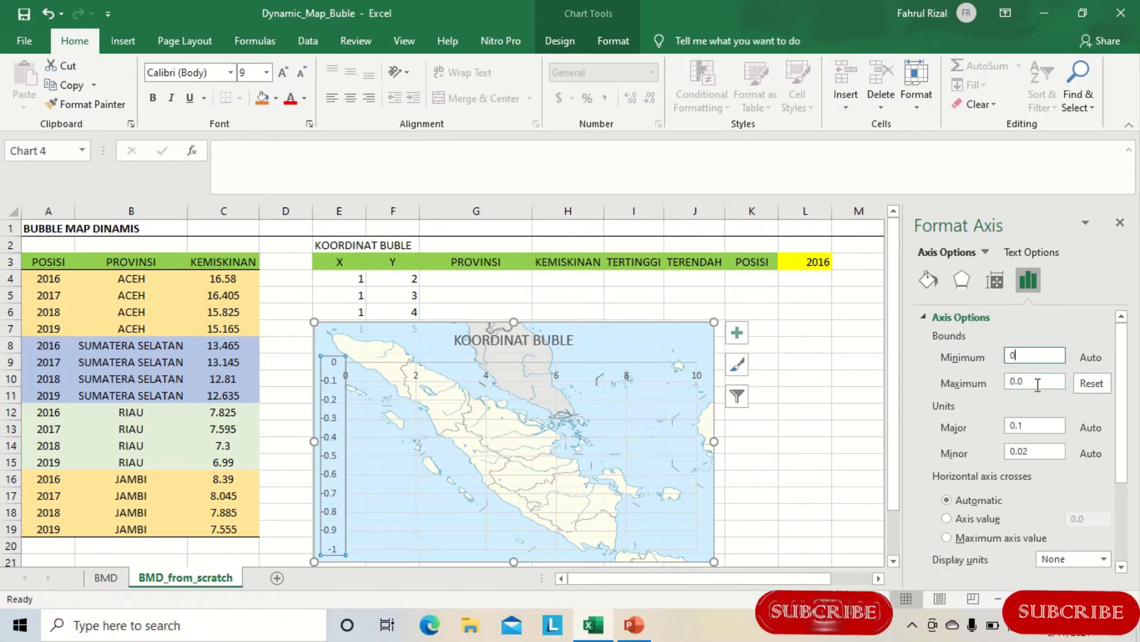
left_click(1076, 385)
type("10")
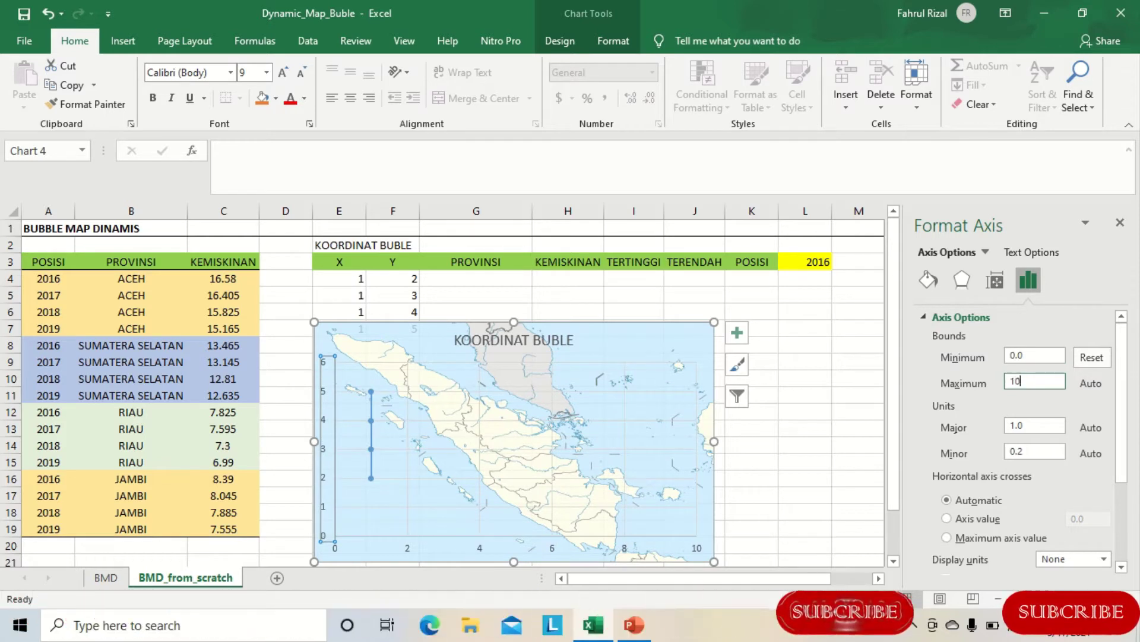
left_click(802, 414)
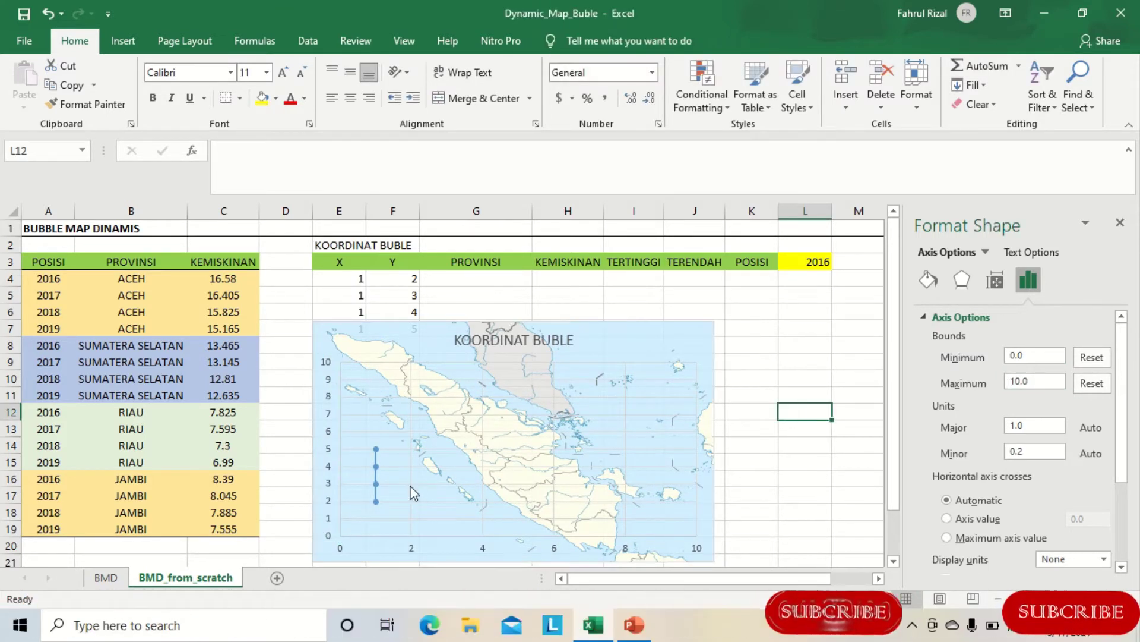
Change the chart type of the KOORDINAT BUBLE series to a plain X Y scatter without connecting lines.
left_click(376, 466)
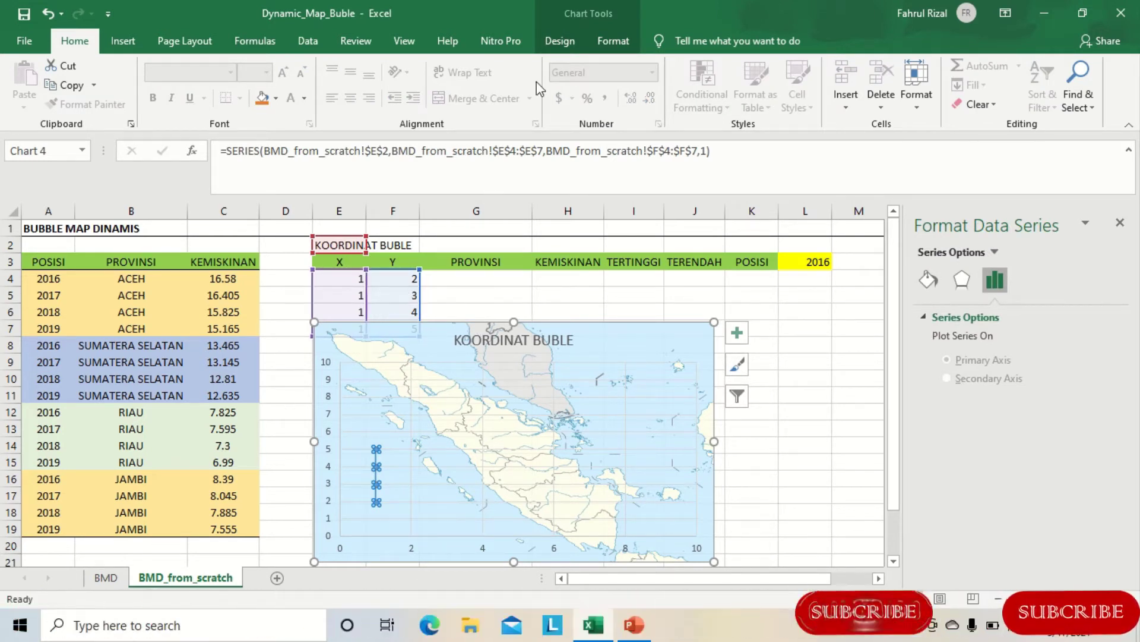
left_click(572, 39)
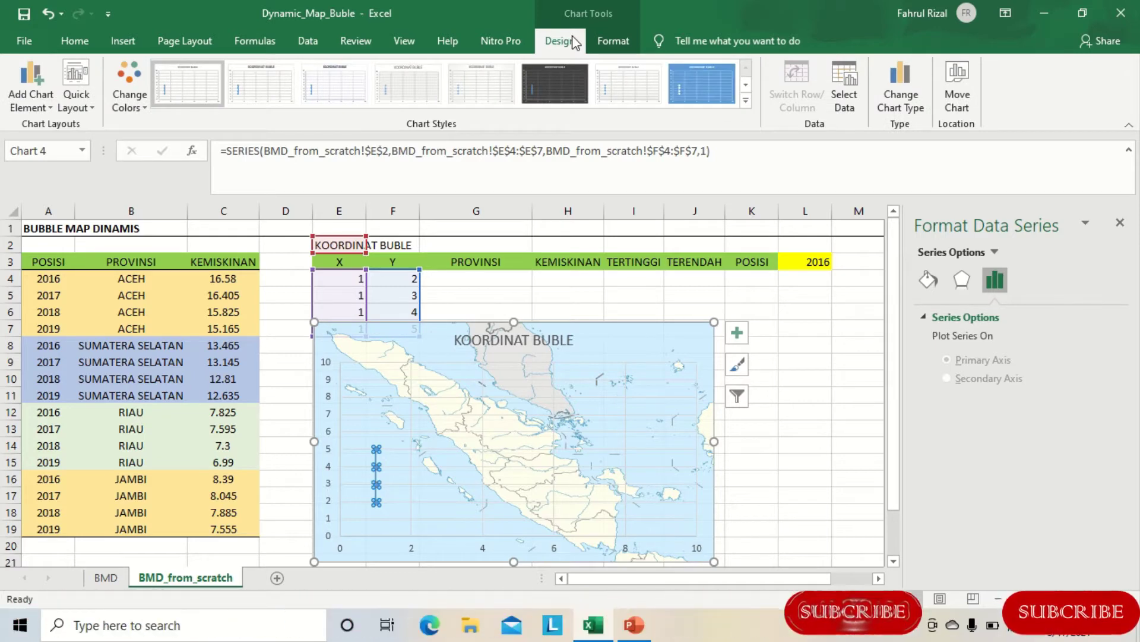
left_click(903, 99)
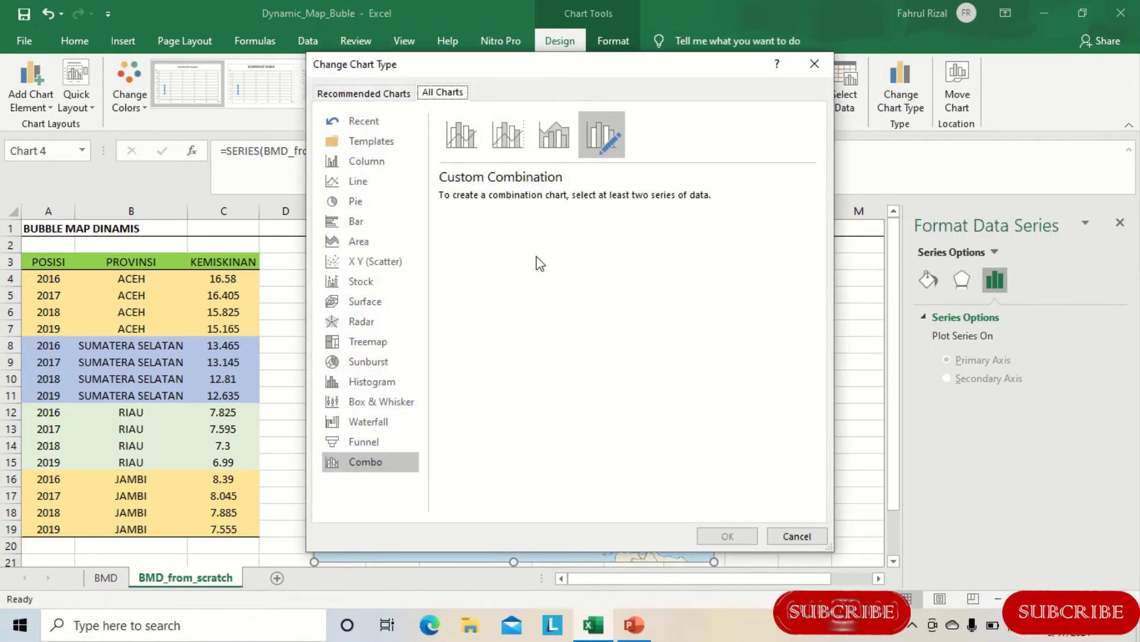
left_click(392, 263)
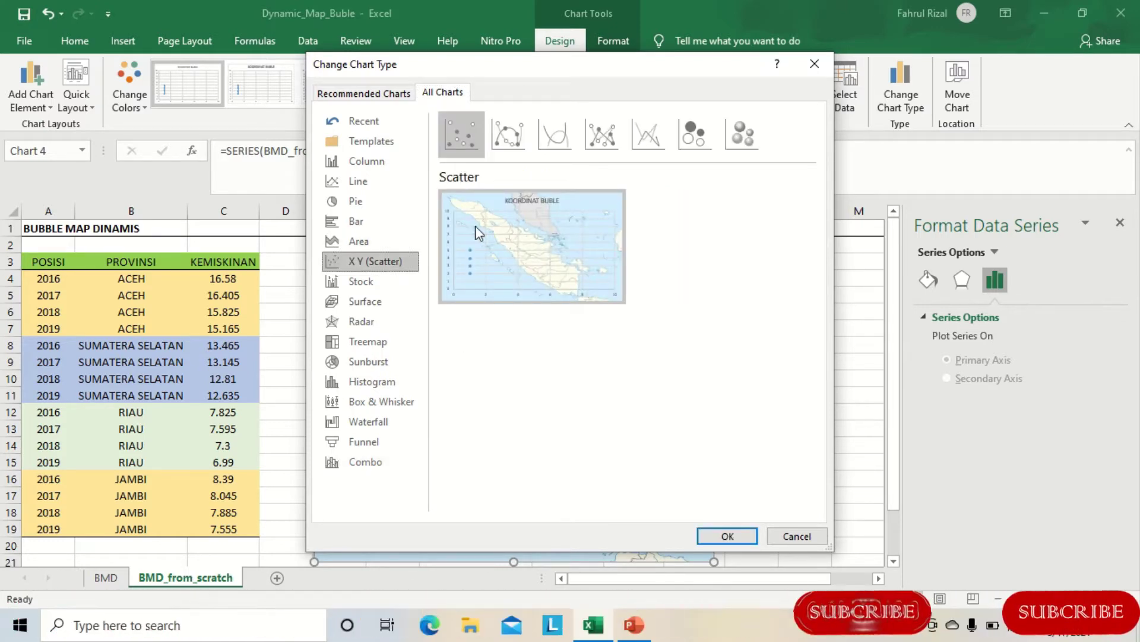
mouse_move(437, 279)
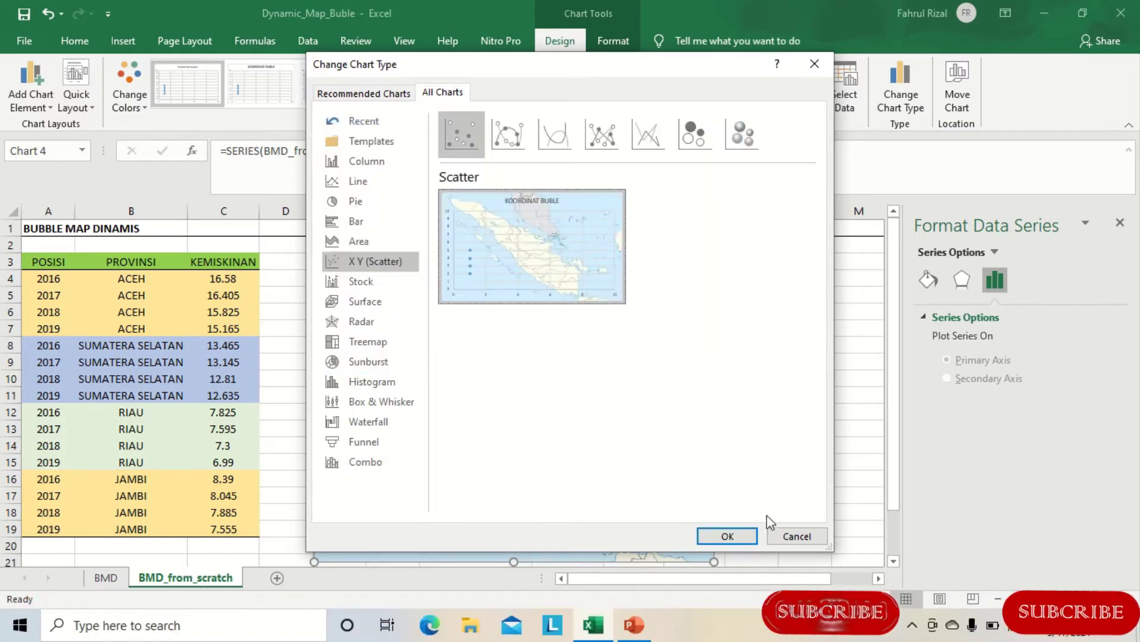
left_click(743, 535)
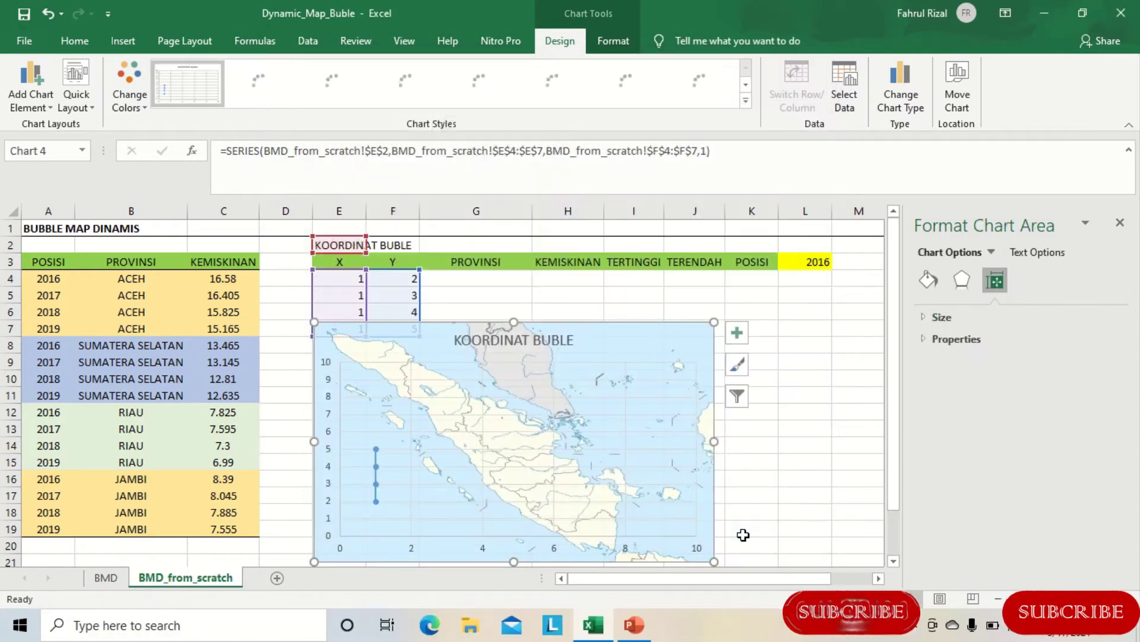
left_click(820, 366)
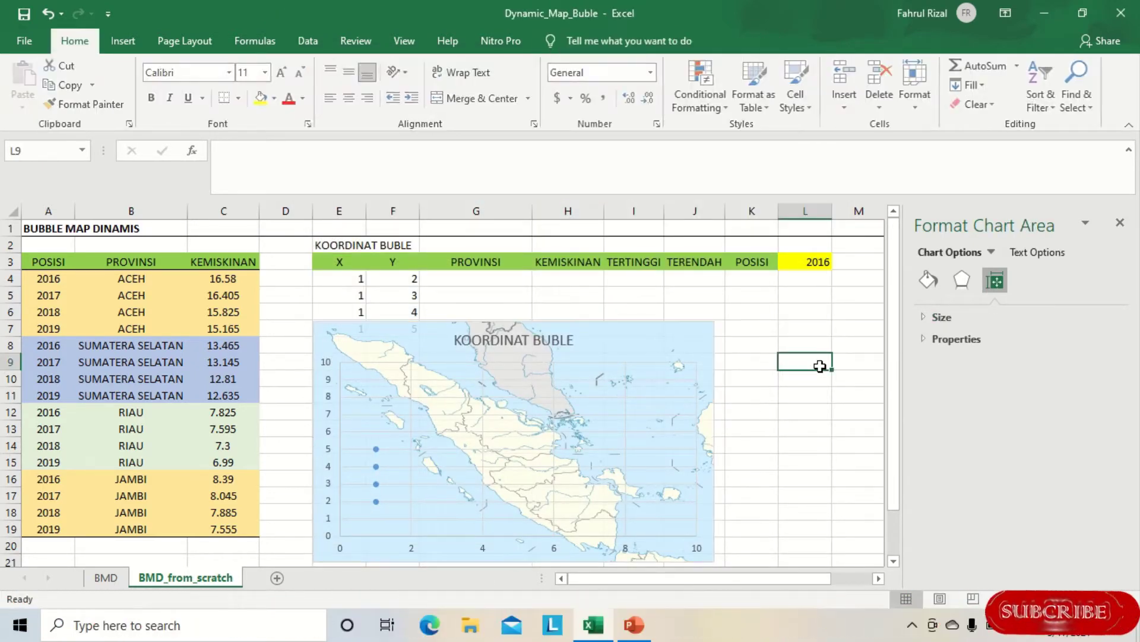
Enlarge the plot area toward the edges of the chart so the axis grid covers nearly the whole map.
left_click(329, 401)
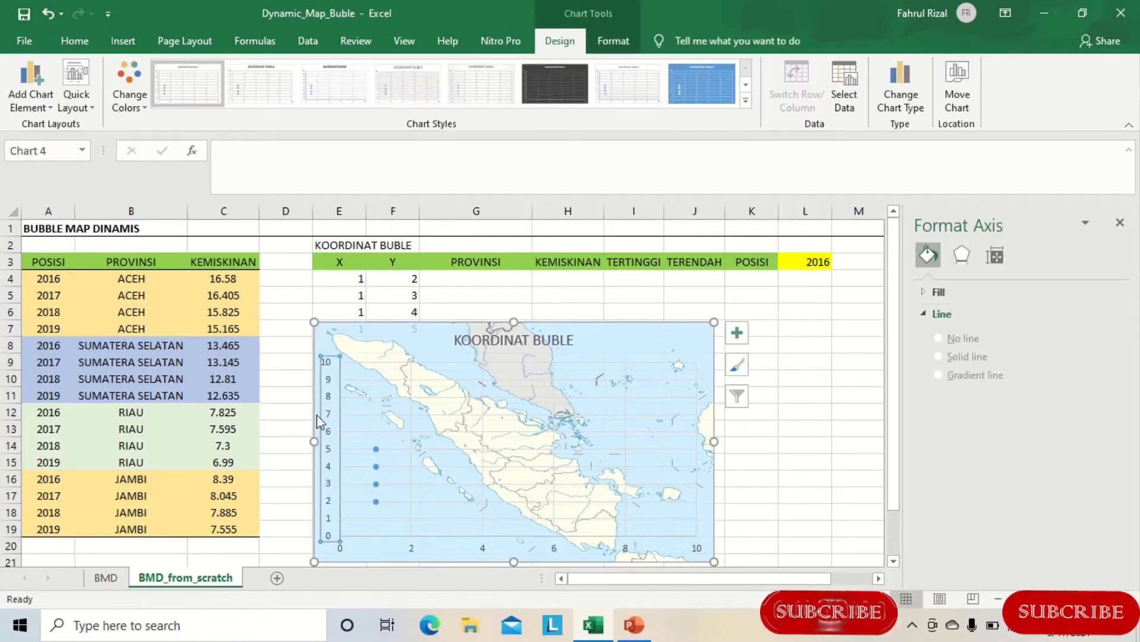
left_click(336, 358)
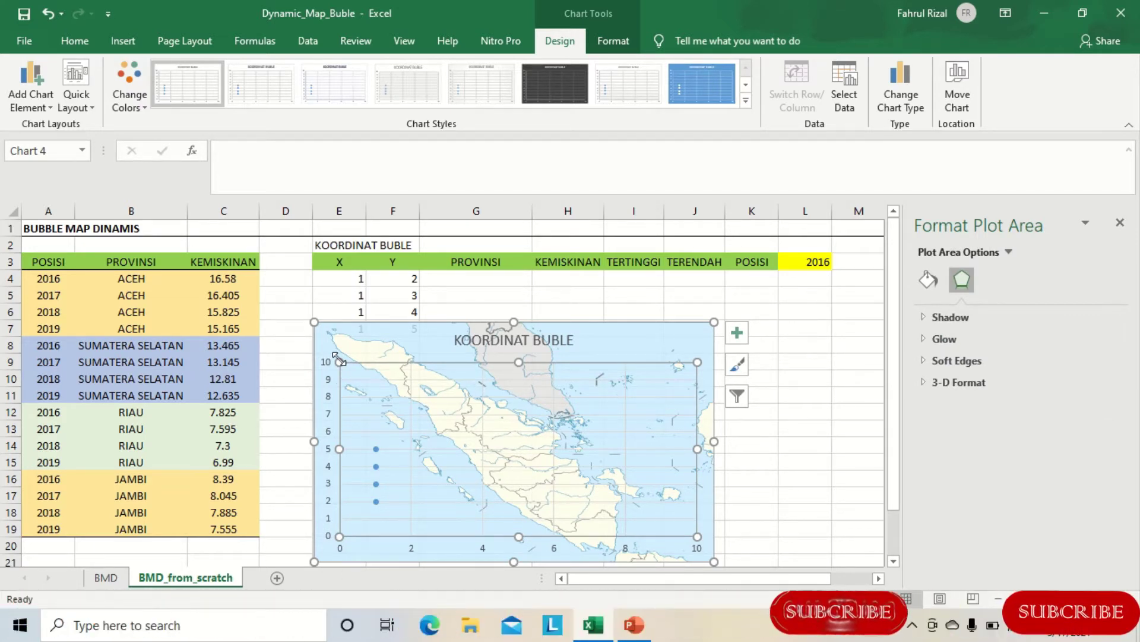
left_click_drag(339, 359, 329, 323)
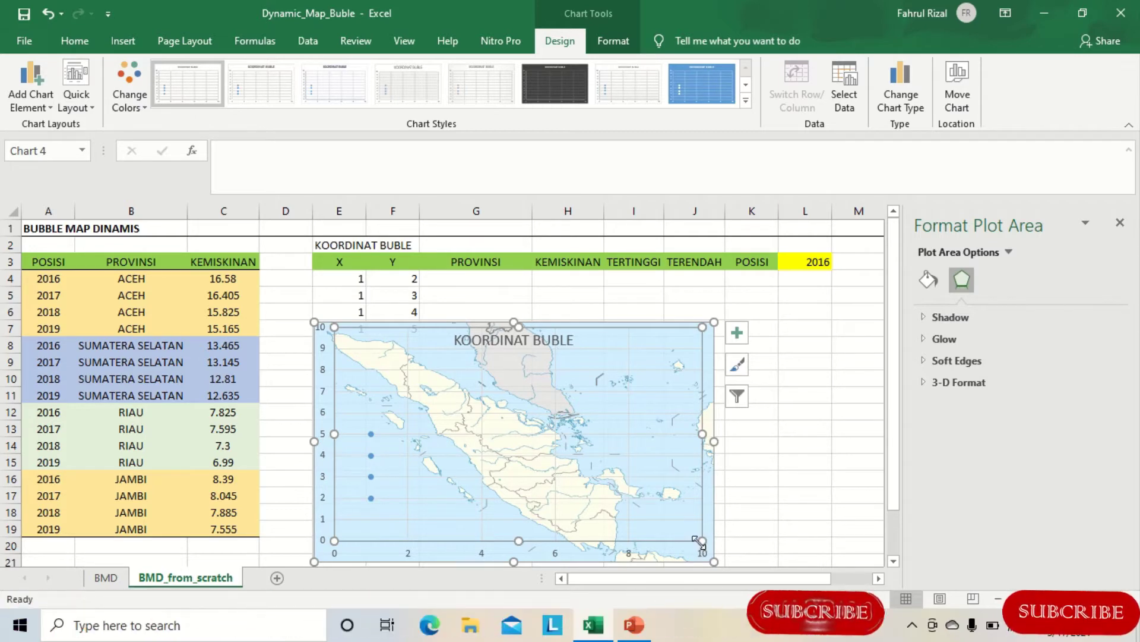
left_click_drag(700, 542, 701, 355)
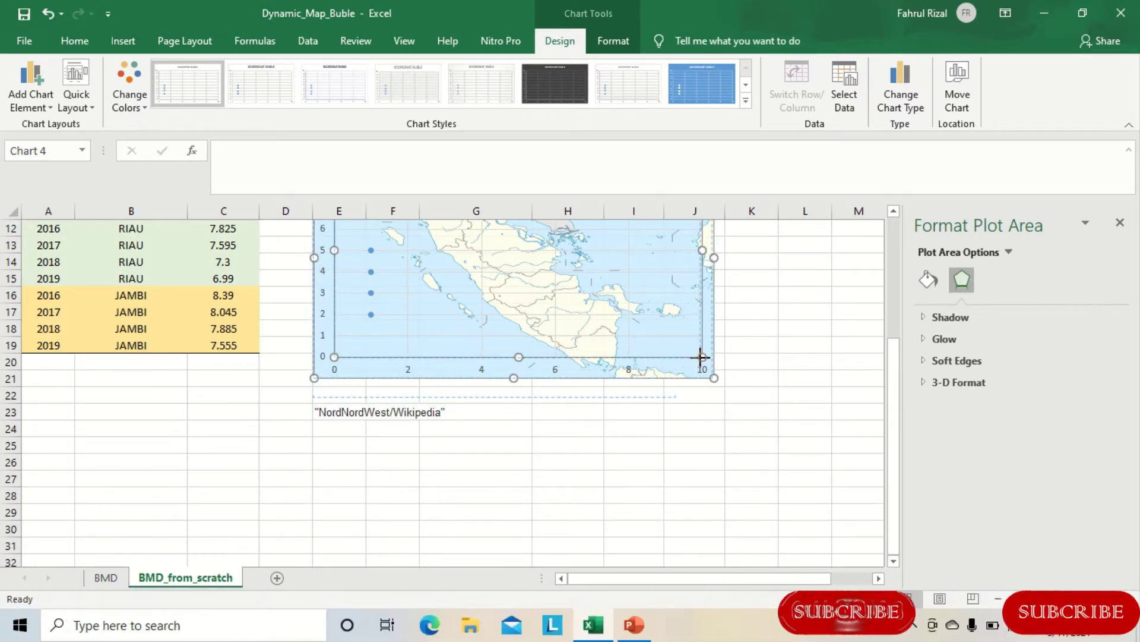
scroll(751, 430, "up", 3)
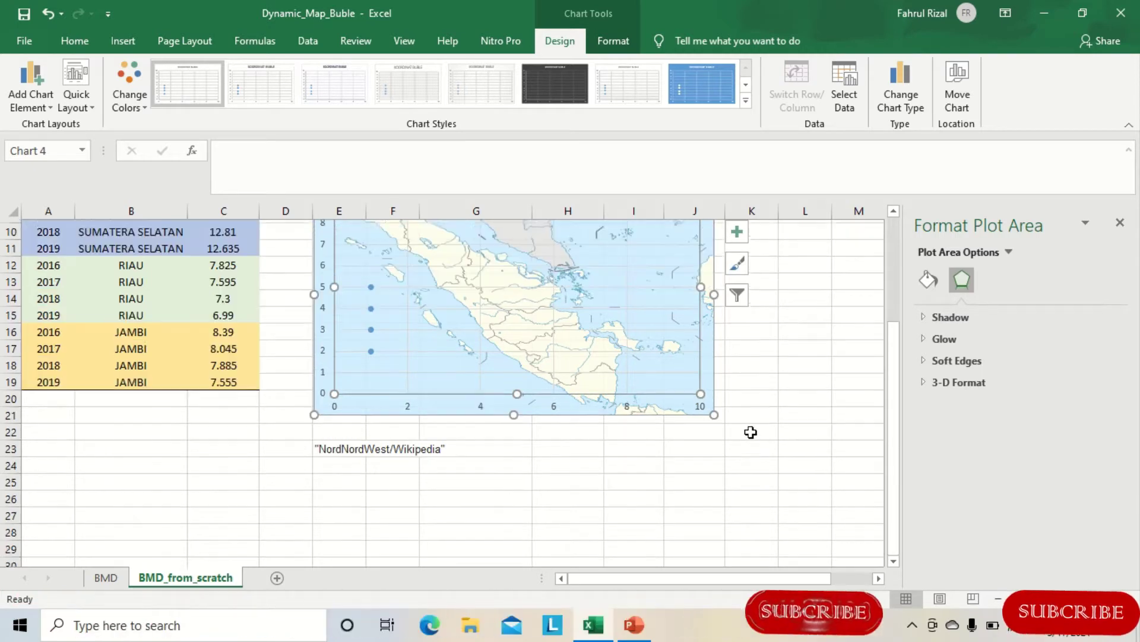
left_click(811, 429)
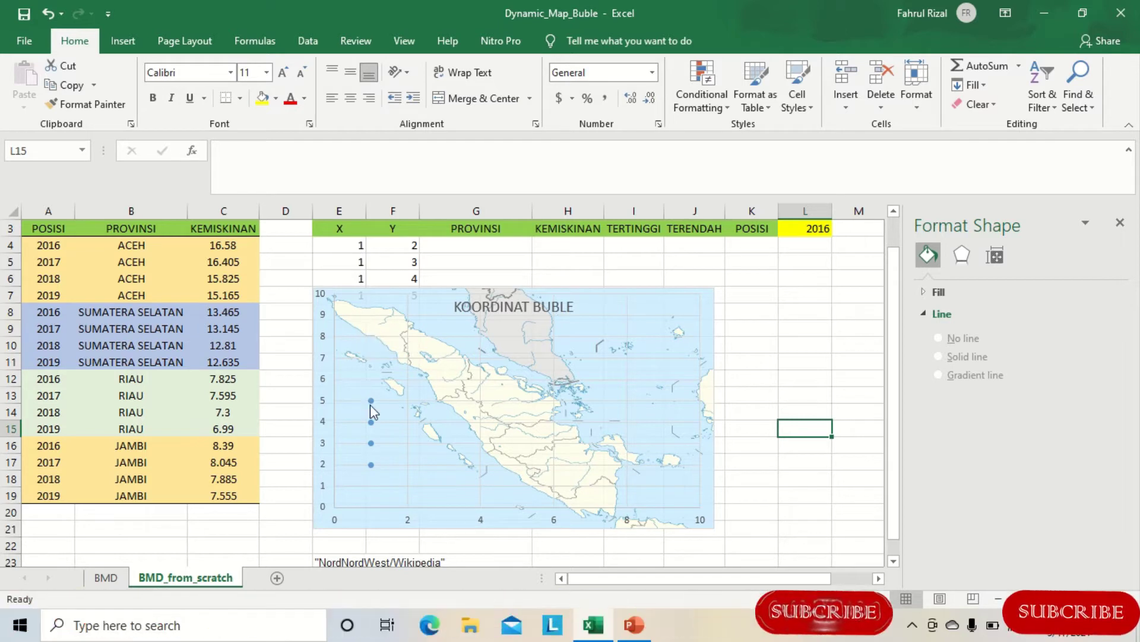
Enter ACEH as the province for the first coordinate row, in cell G4 of the PROVINSI column.
mouse_move(371, 408)
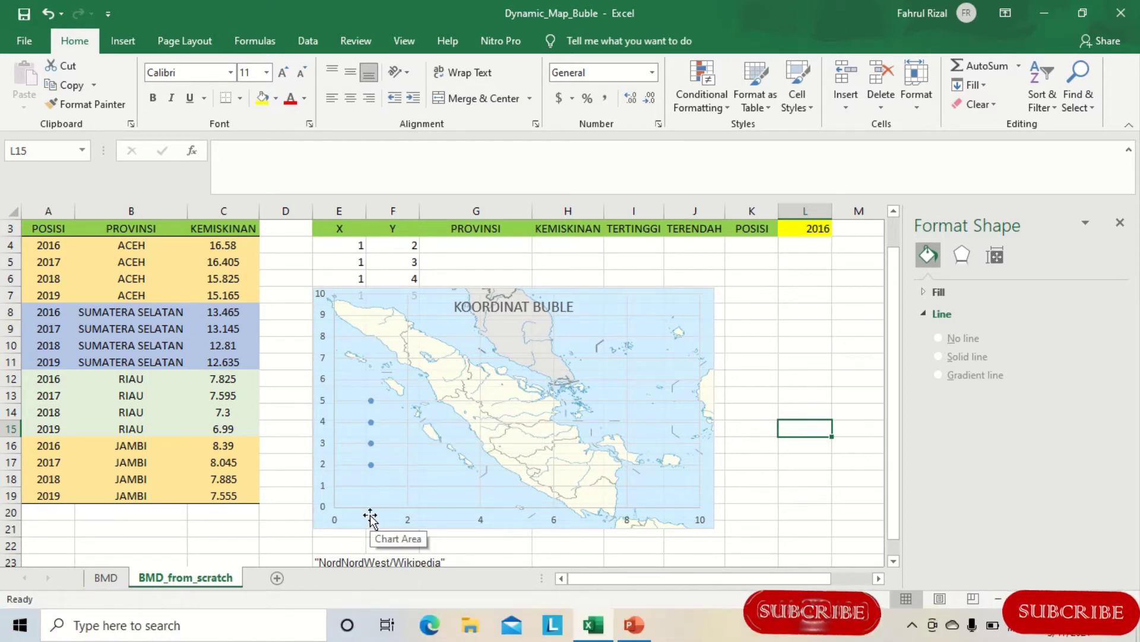
left_click(371, 401)
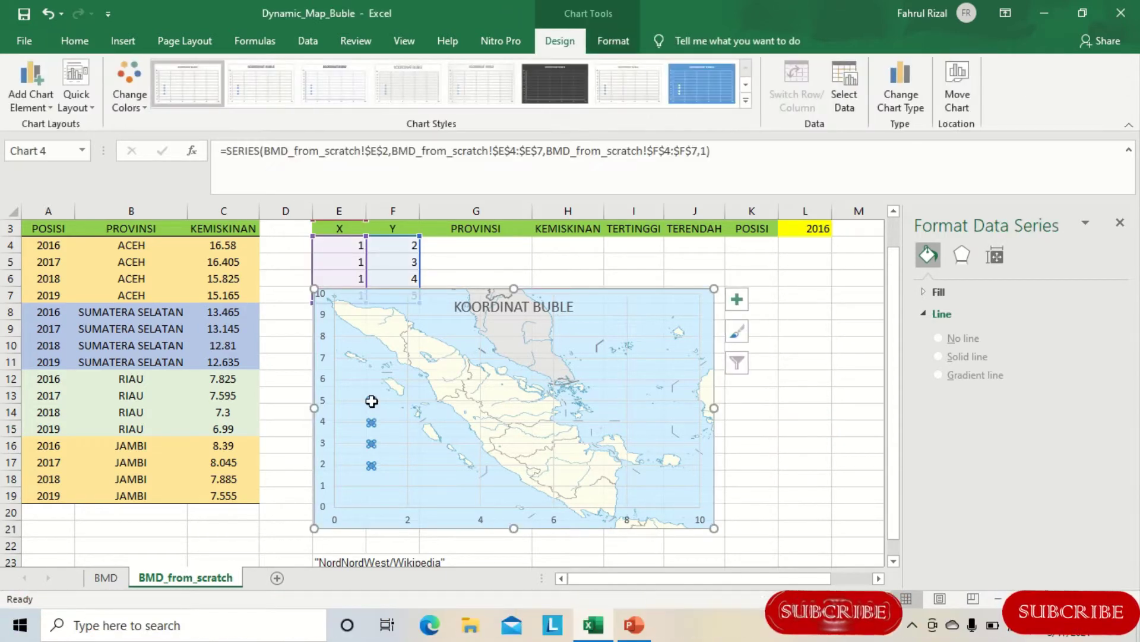
left_click(353, 247)
left_click(517, 246)
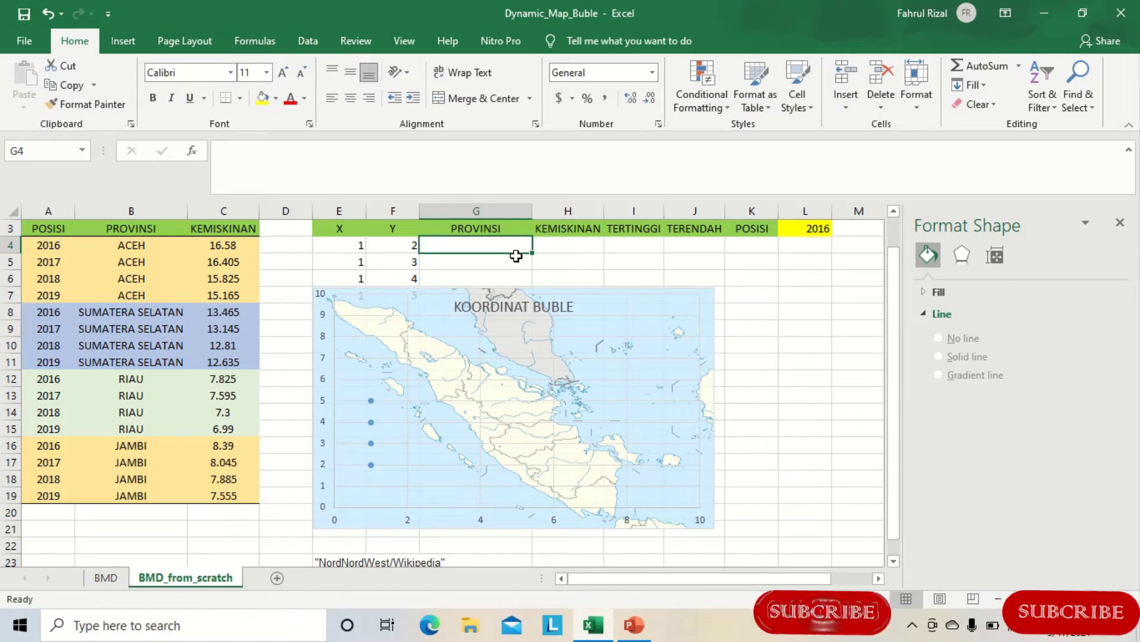
scroll(523, 249, "up", 1)
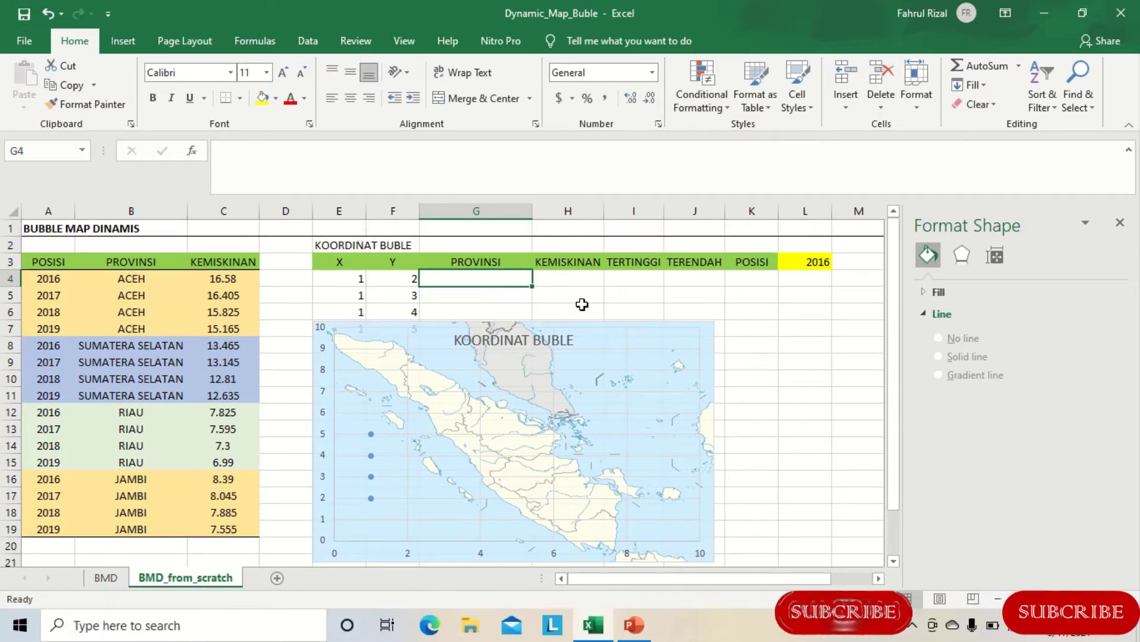
type("ACEH")
key("Return")
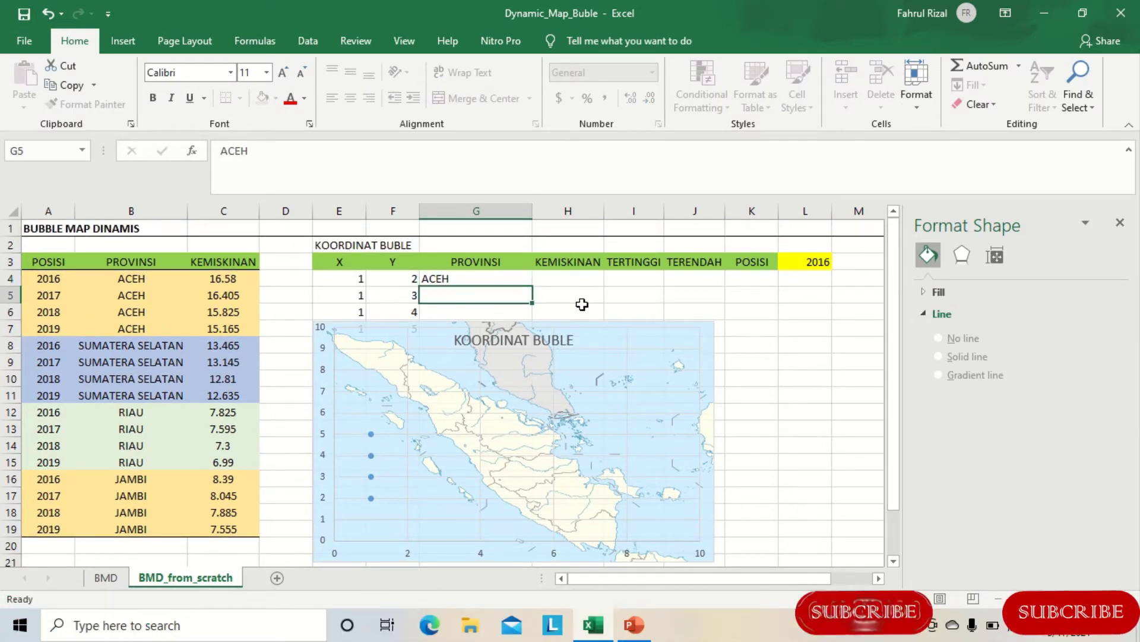
Fill the remaining three PROVINSI cells, G5 to G7, with SUMATERA SELATAN, RIAU and JAMBI.
type("SUM")
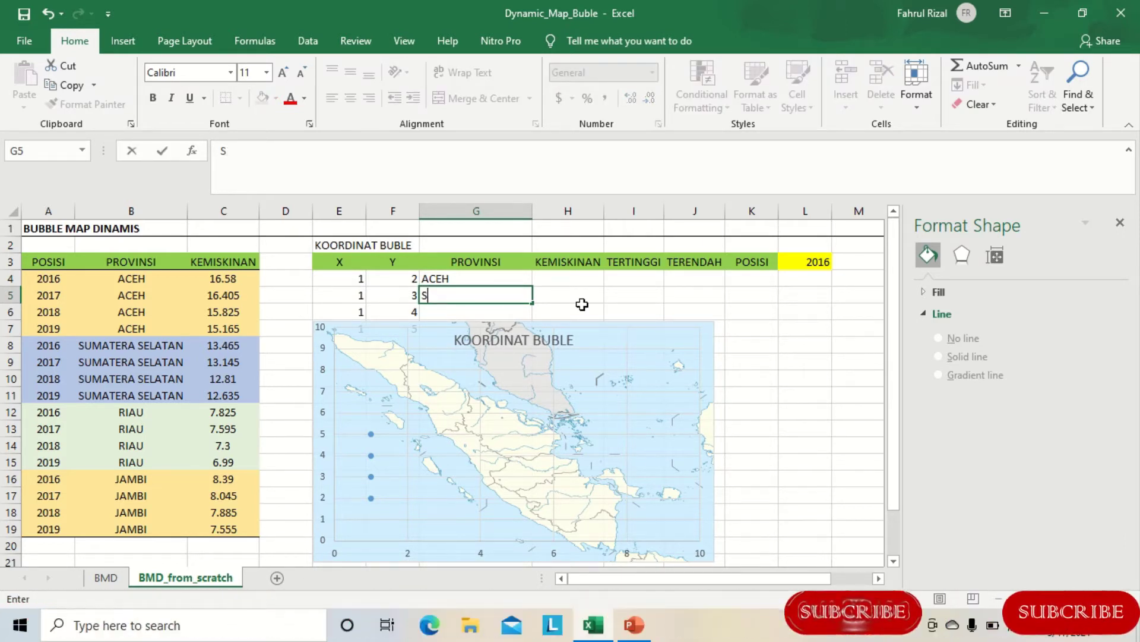
type("ET")
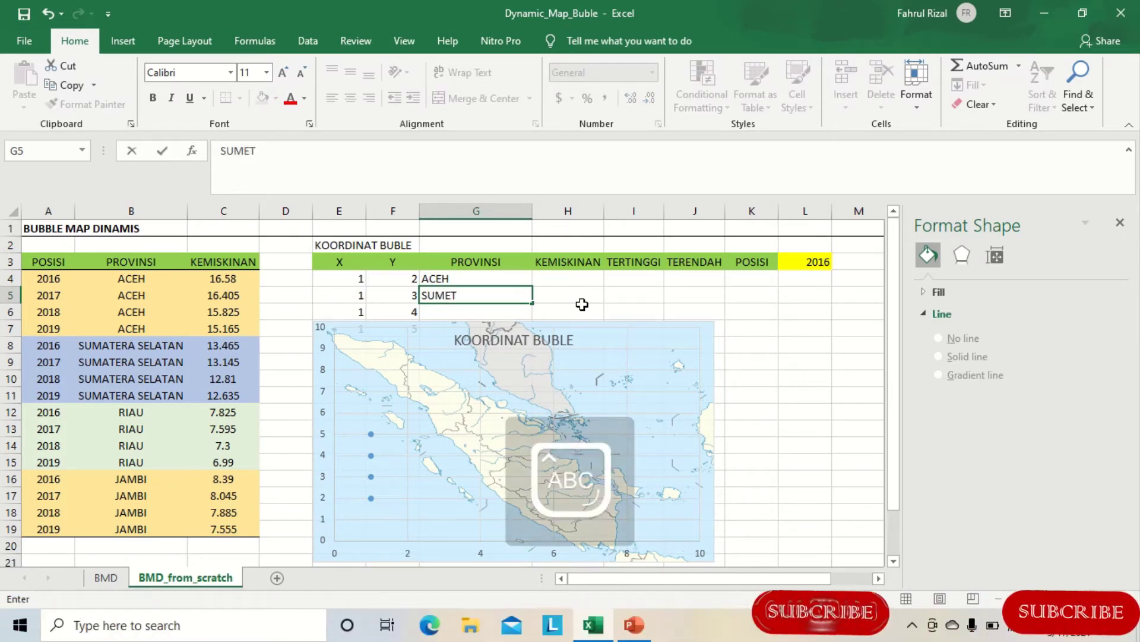
key("BackSpace")
key("BackSpace")
type("ATER")
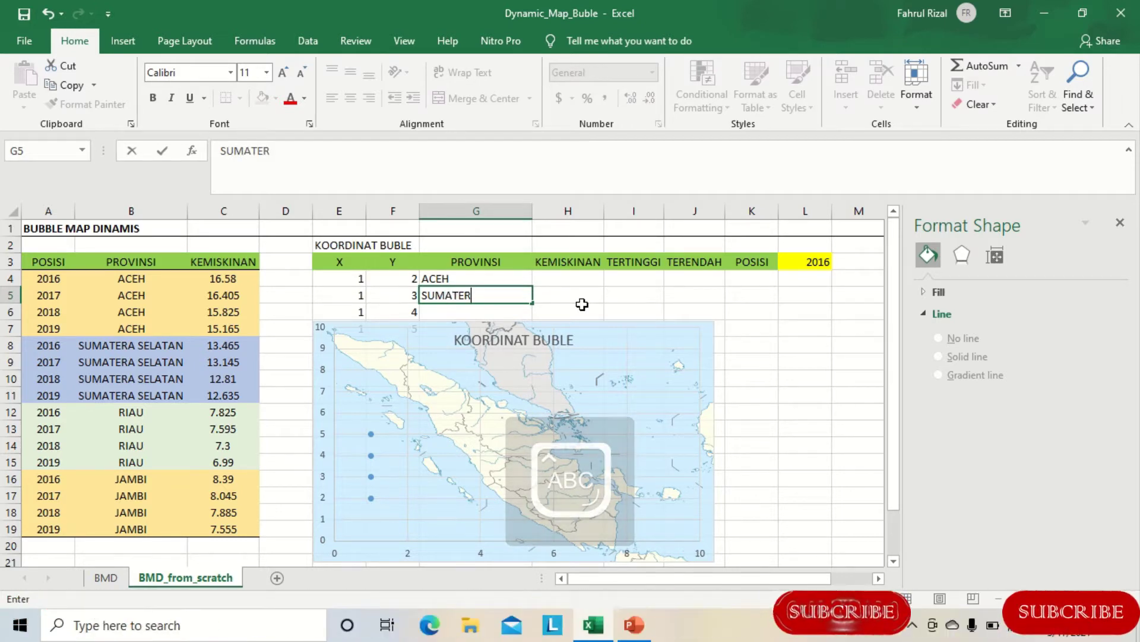
type("A SELA")
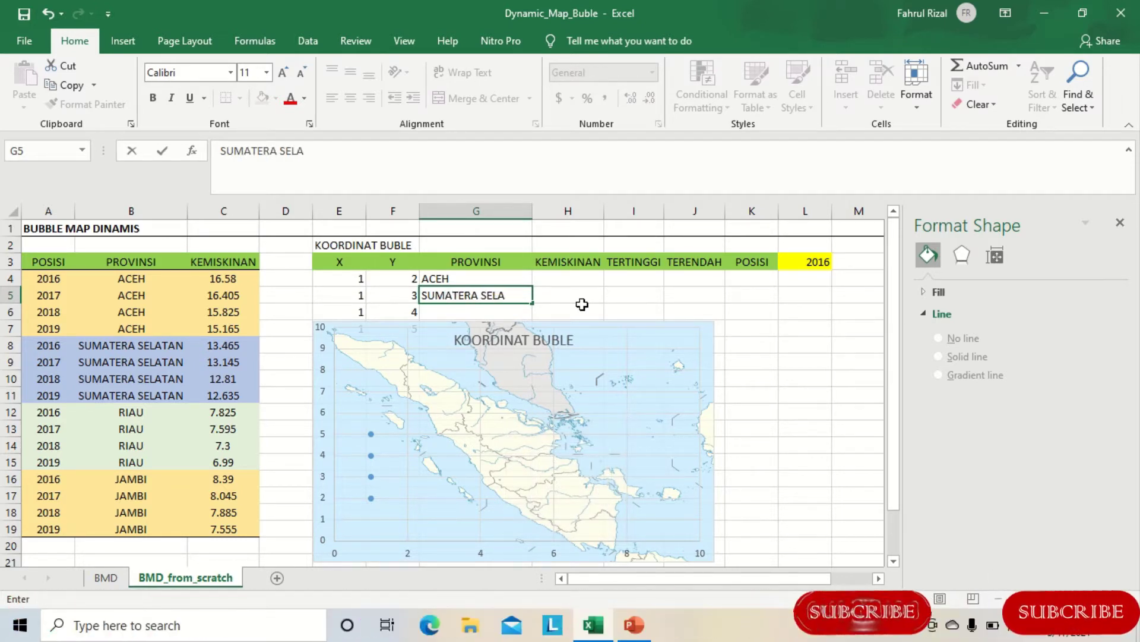
type("TAN")
key("Return")
type("RIAU")
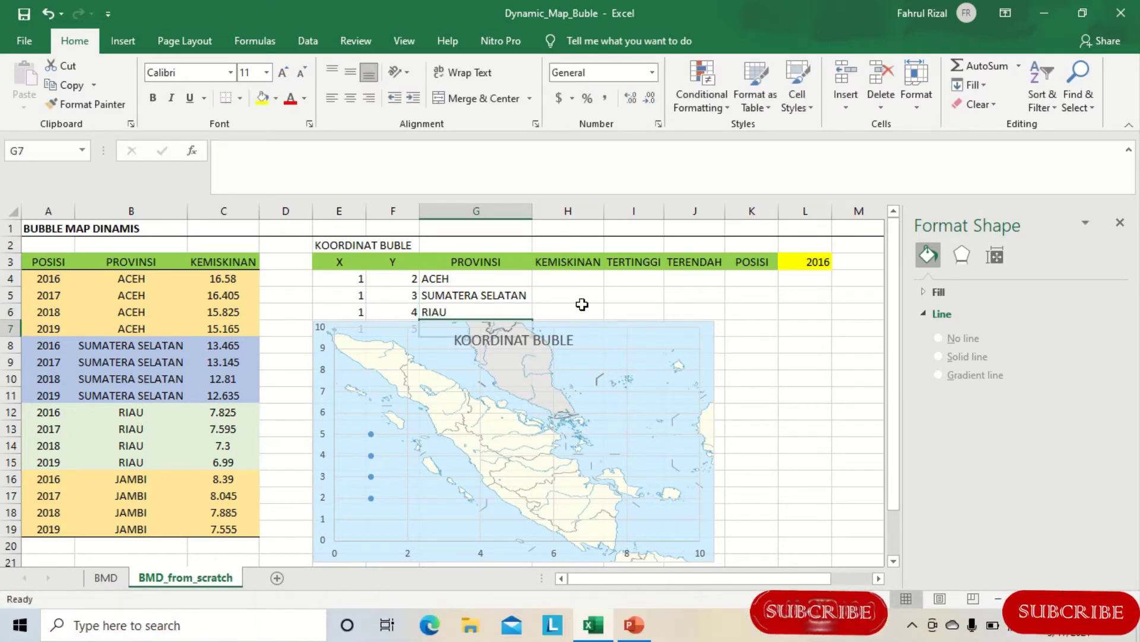
type("JAMBI")
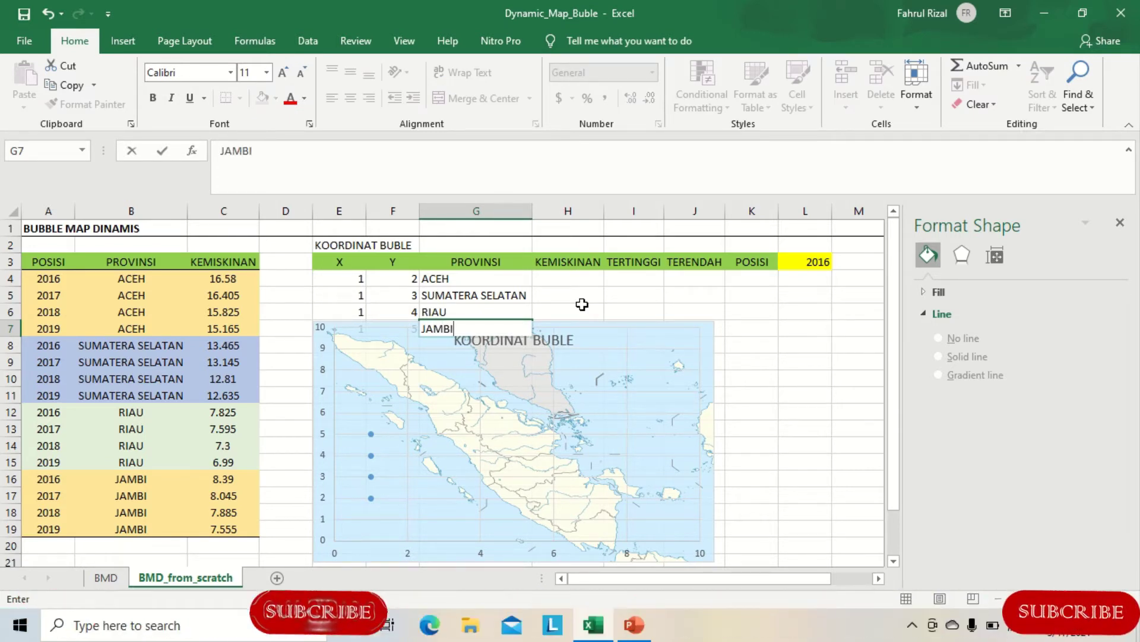
key("Tab")
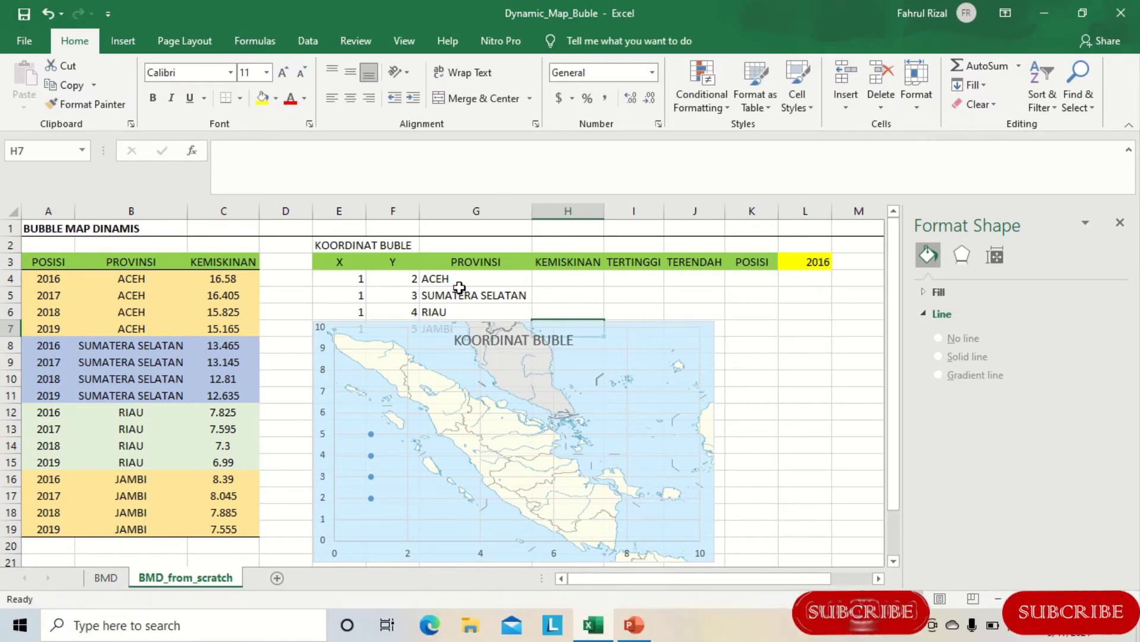
Set the Y coordinate of ACEH to 9 so its point sits on that province on the map.
left_click(397, 280)
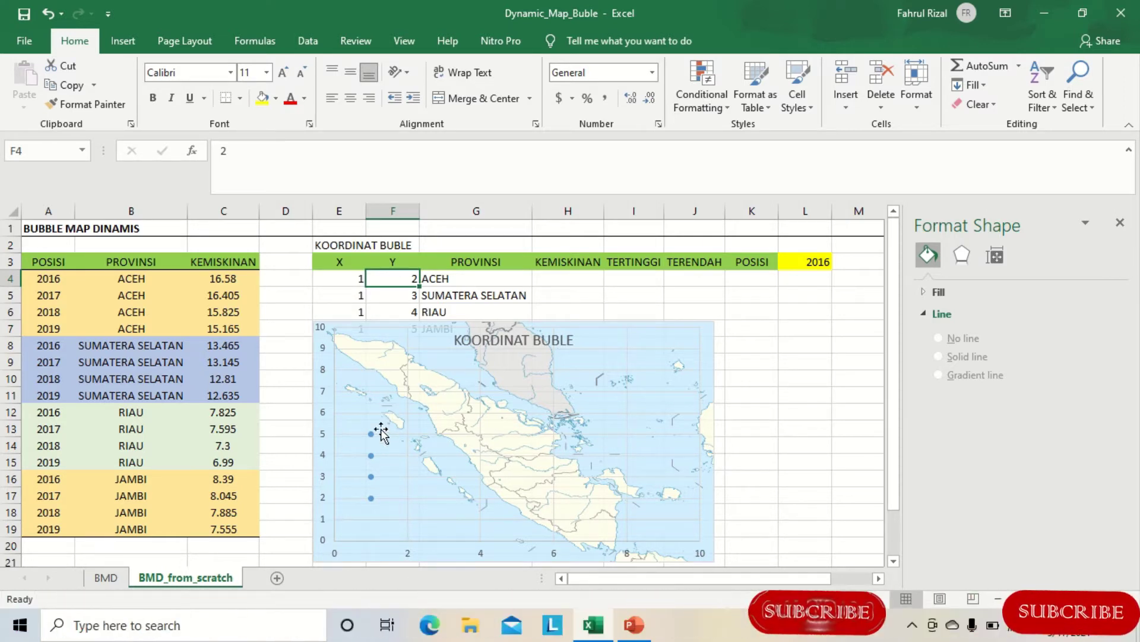
mouse_move(373, 441)
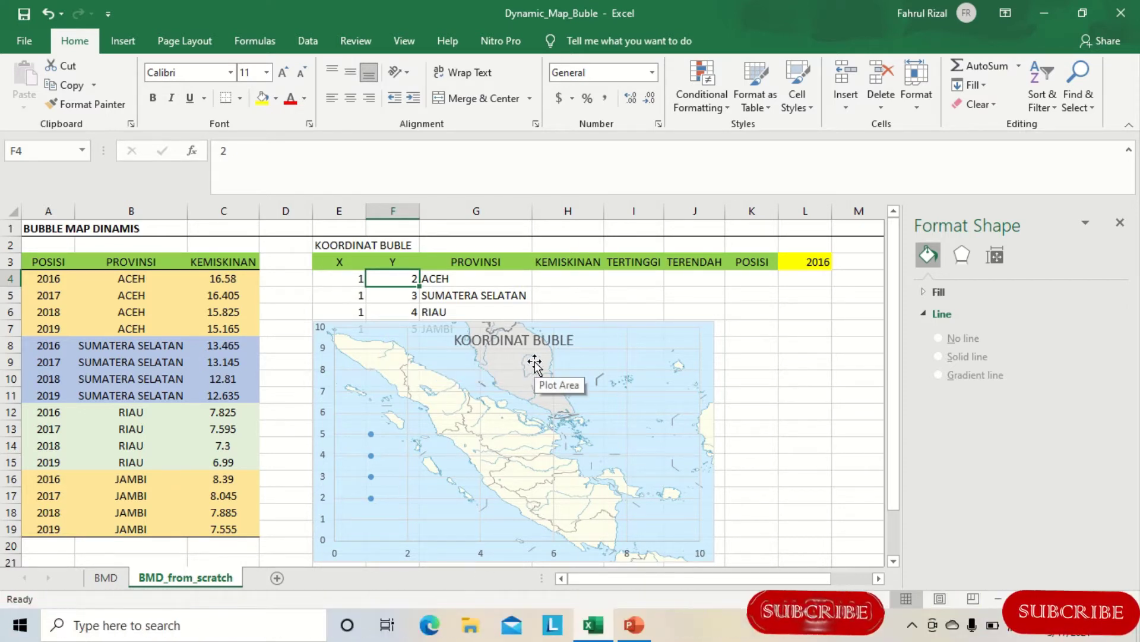
type("9")
key("Return")
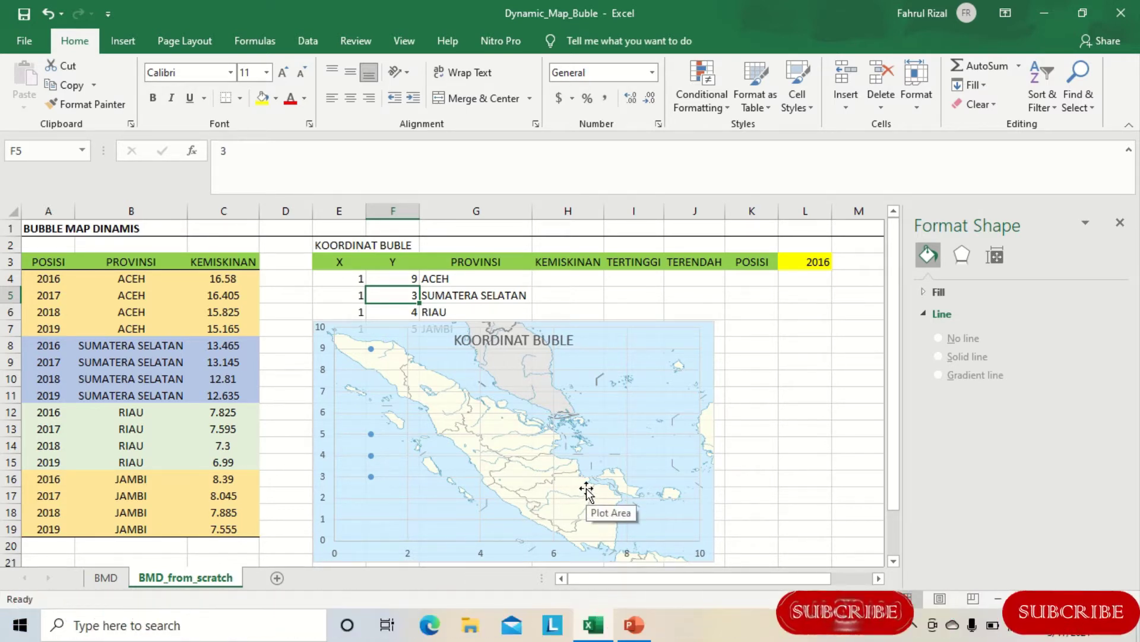
Set the coordinates of SUMATERA SELATAN to X 7 and Y 2.5.
left_click(345, 295)
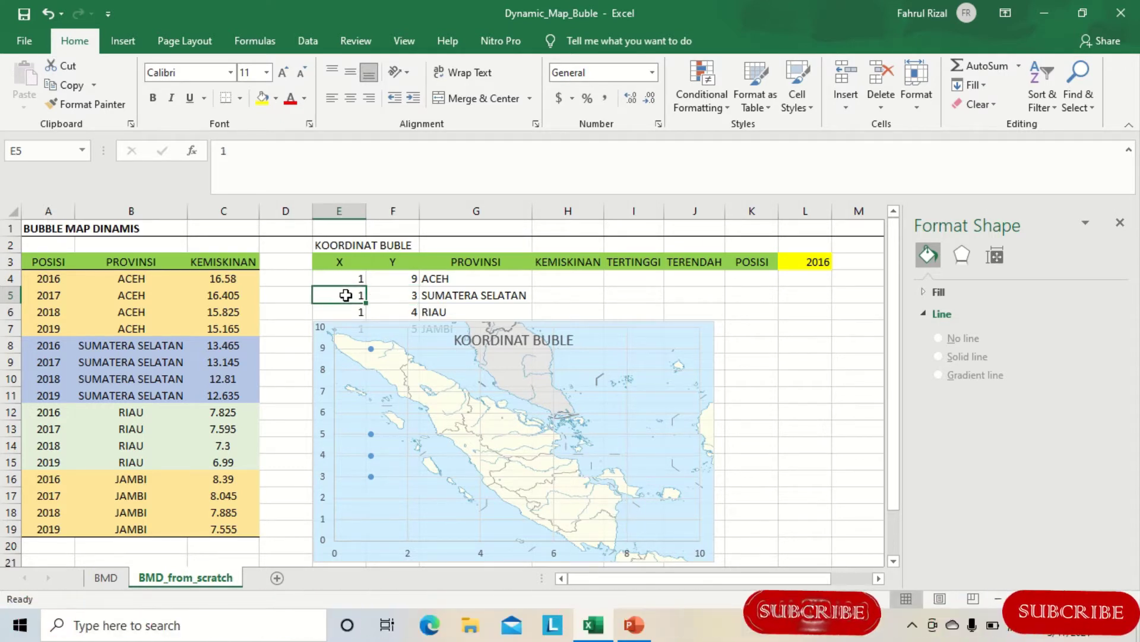
type("7")
key("Tab")
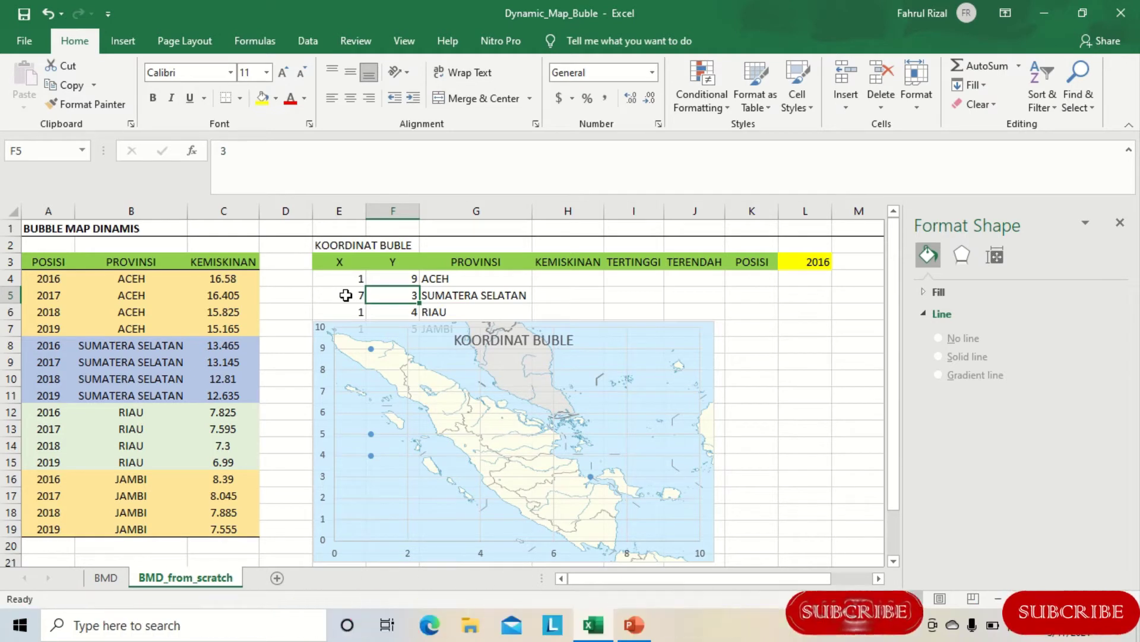
type("2.5")
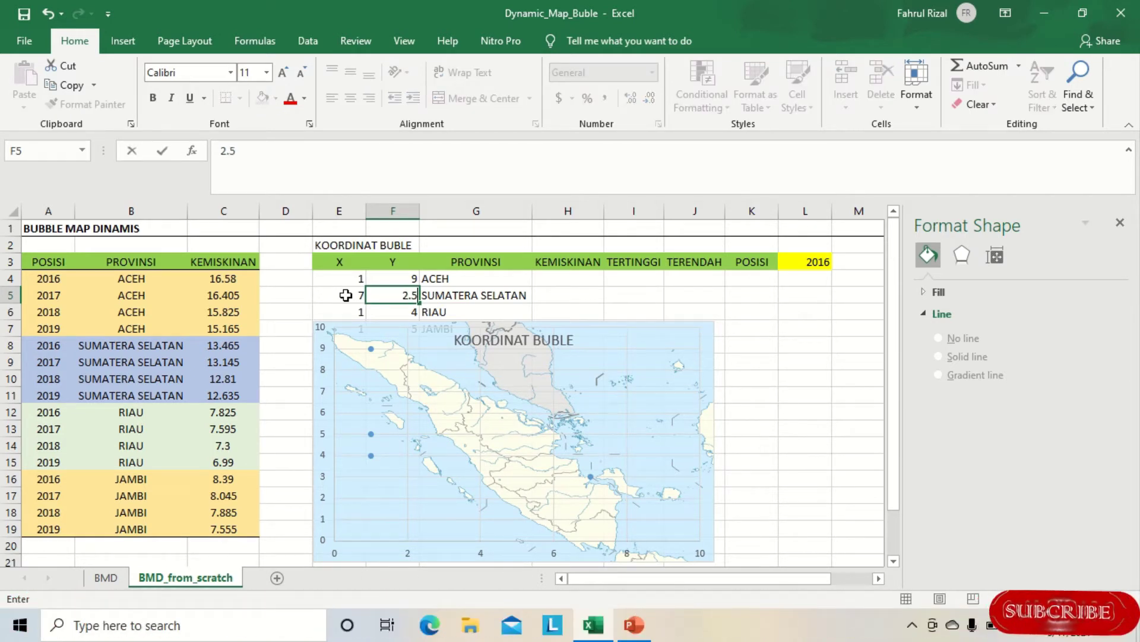
key("Return")
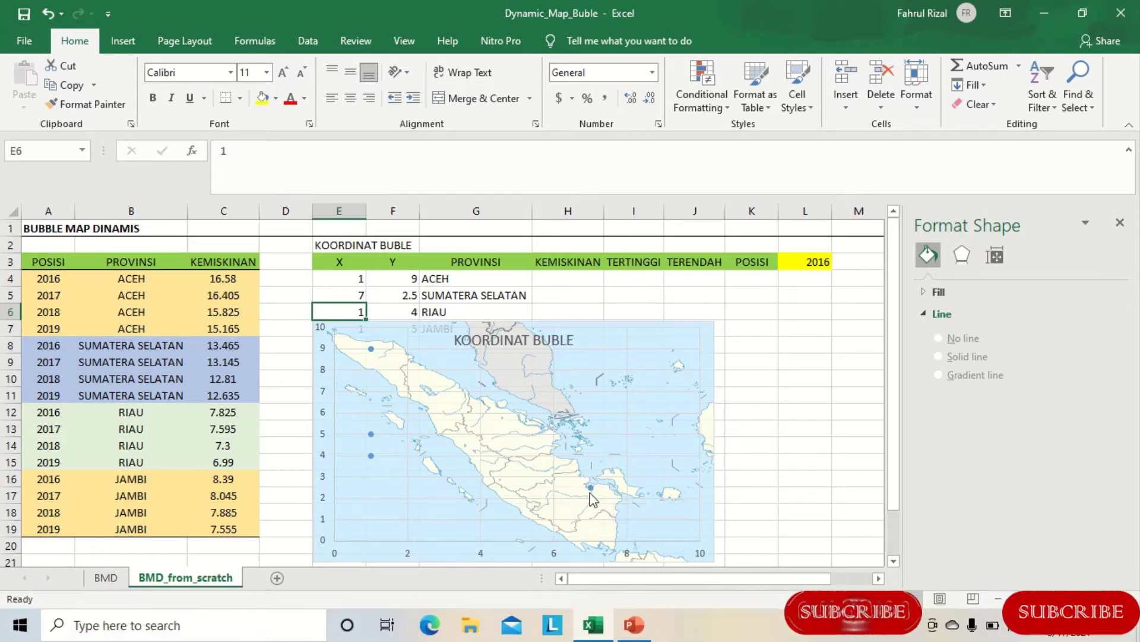
Lower the SUMATERA SELATAN point on the map by changing its Y coordinate to 2.
left_click(402, 295)
type("2")
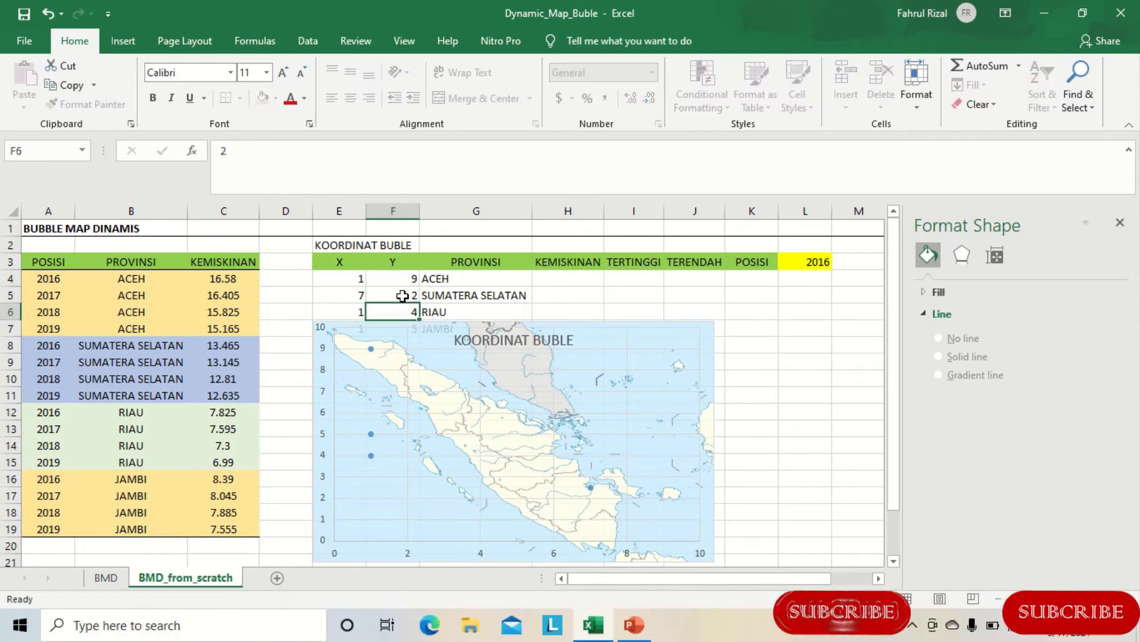
key("Return")
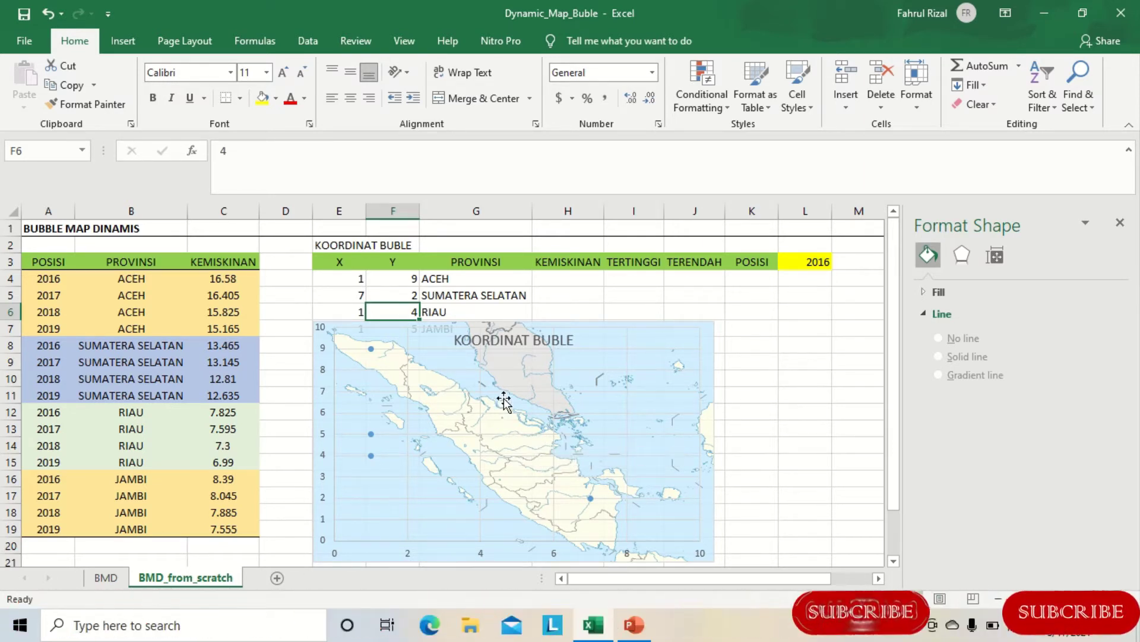
Set the coordinates of RIAU to X 5 and Y 5.
type("5")
key("Tab")
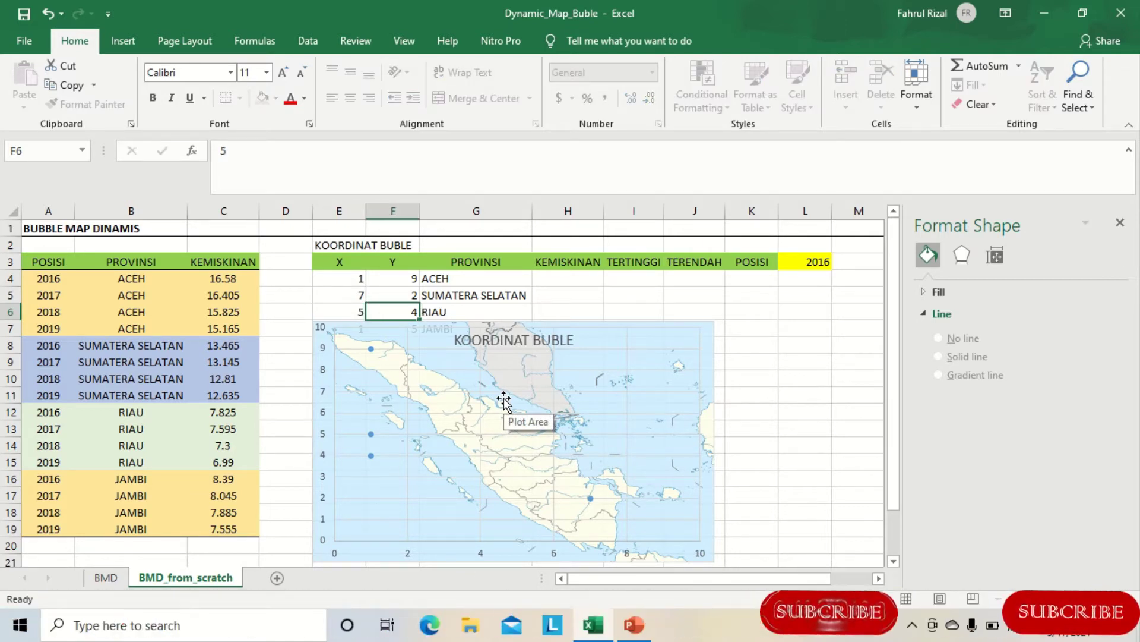
type("5")
key("Return")
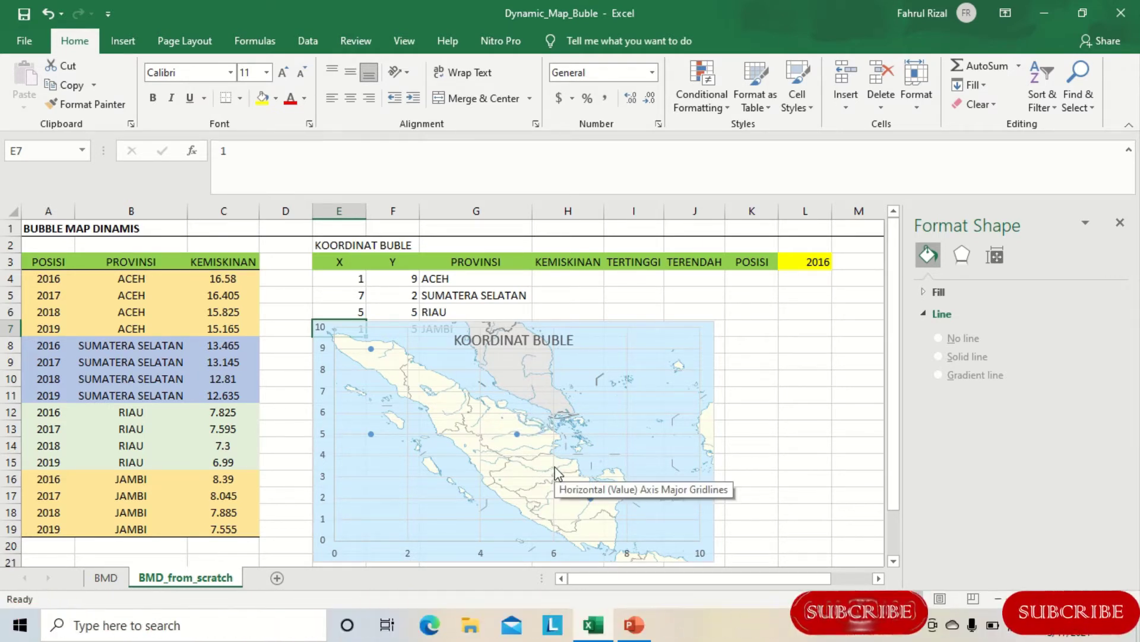
Set the coordinates of JAMBI to X 6 and Y 3.5.
type("6")
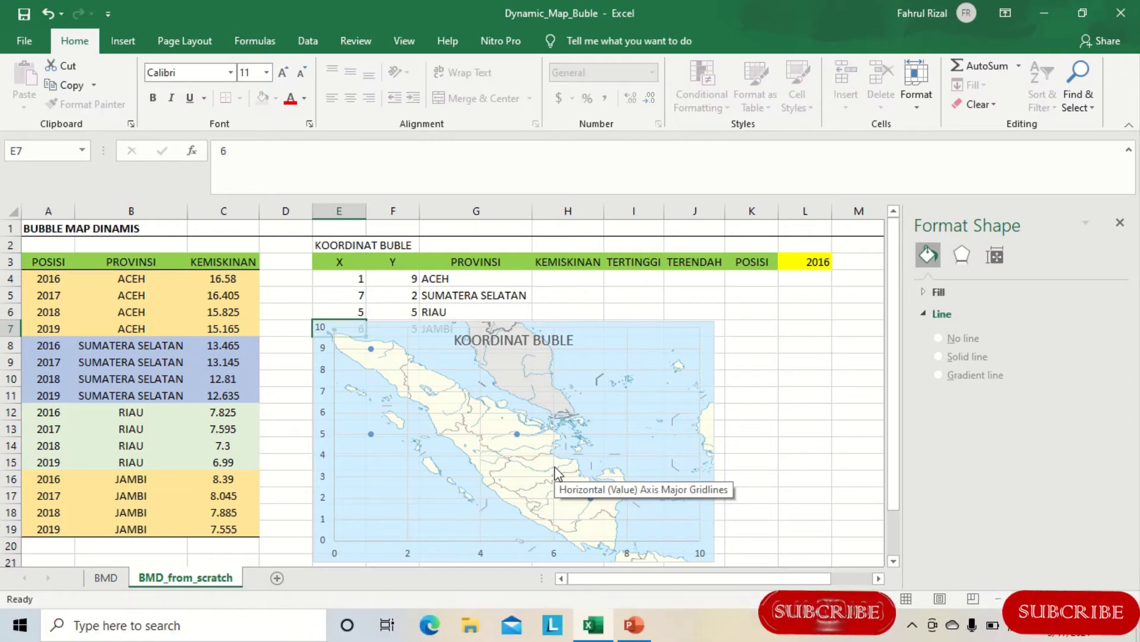
key("Tab")
type("3")
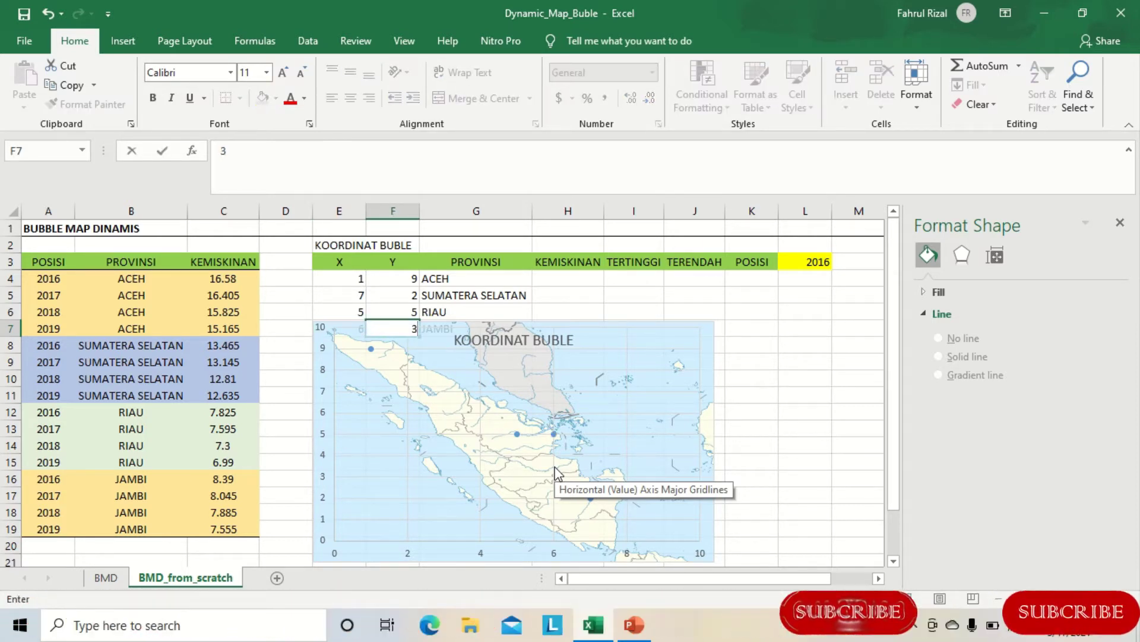
key("Return")
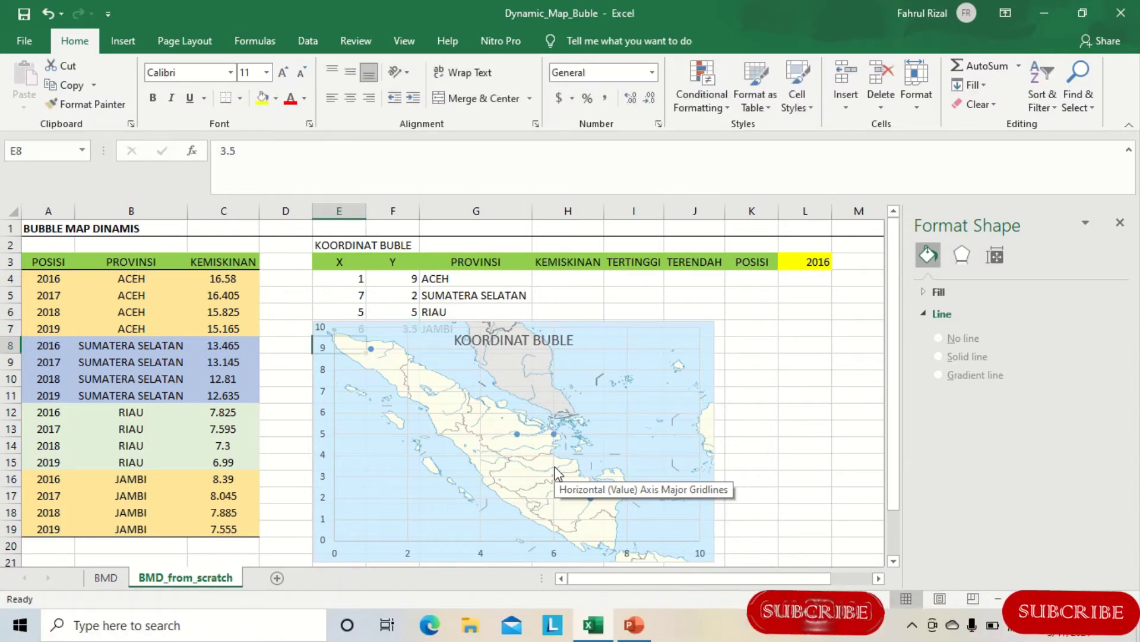
Move the map chart down slightly so it no longer covers the JAMBI row, and deselect it.
left_click(794, 362)
left_click(548, 324)
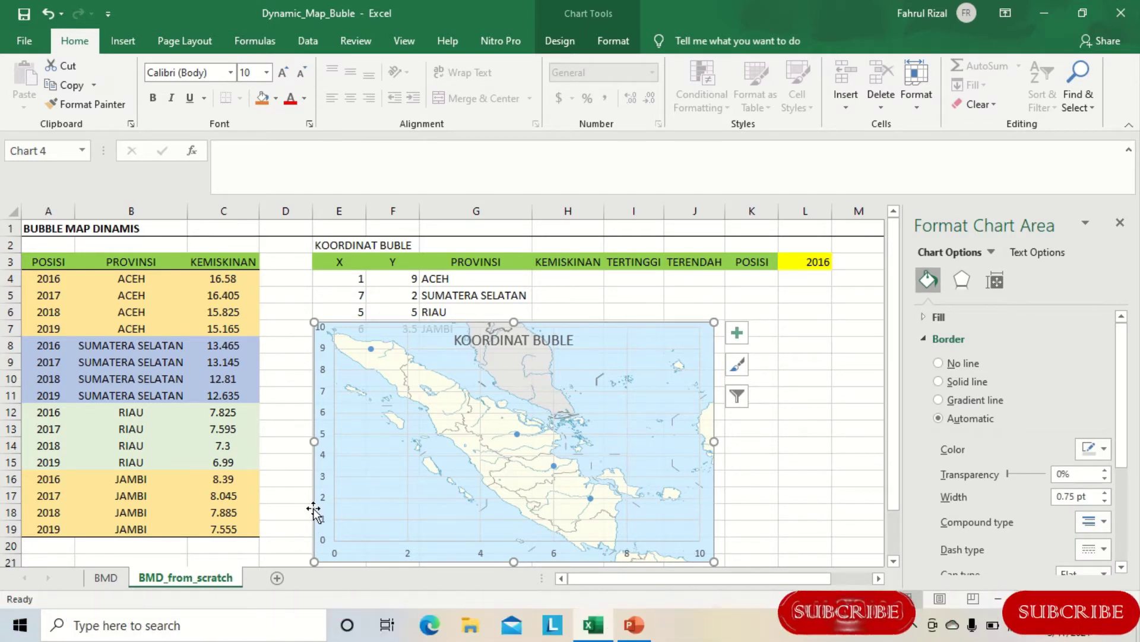
left_click_drag(314, 508, 312, 523)
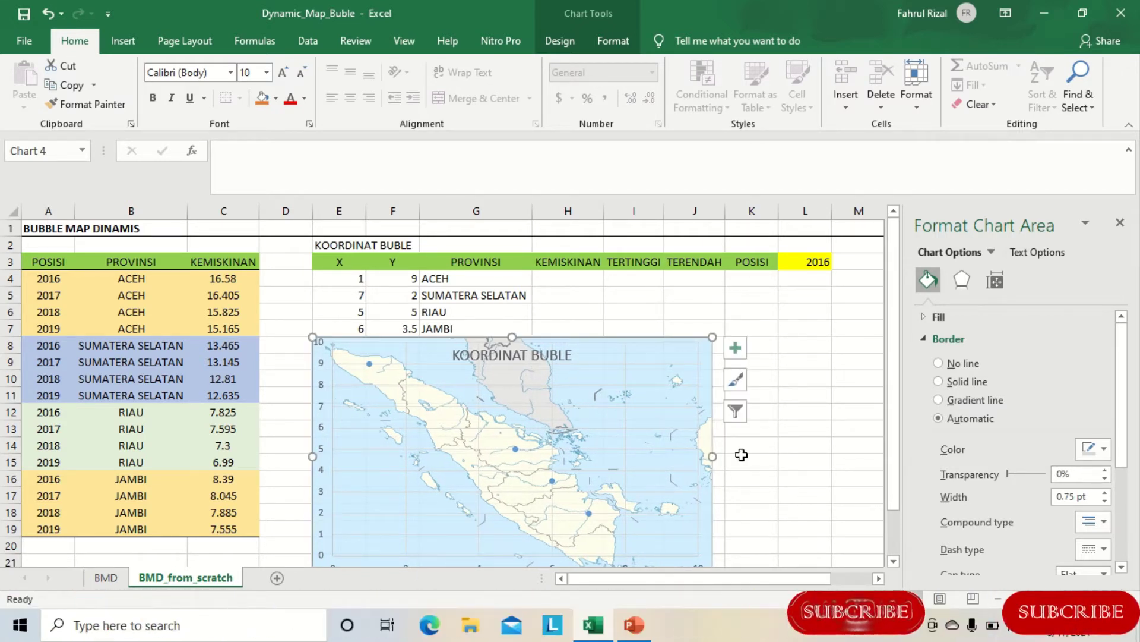
left_click(825, 438)
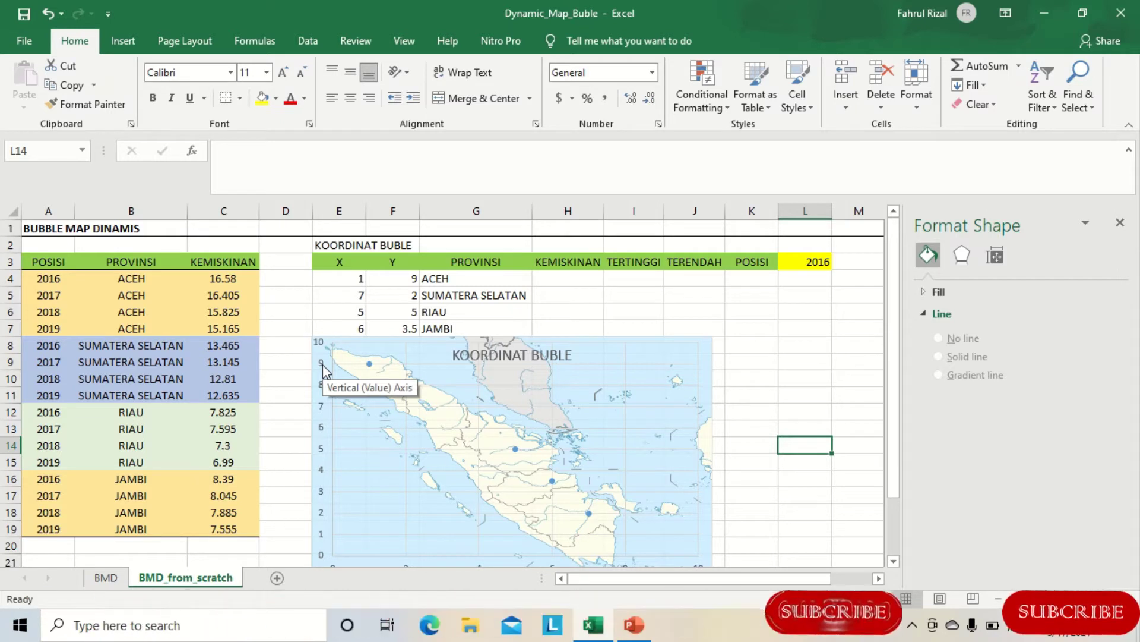
mouse_move(369, 365)
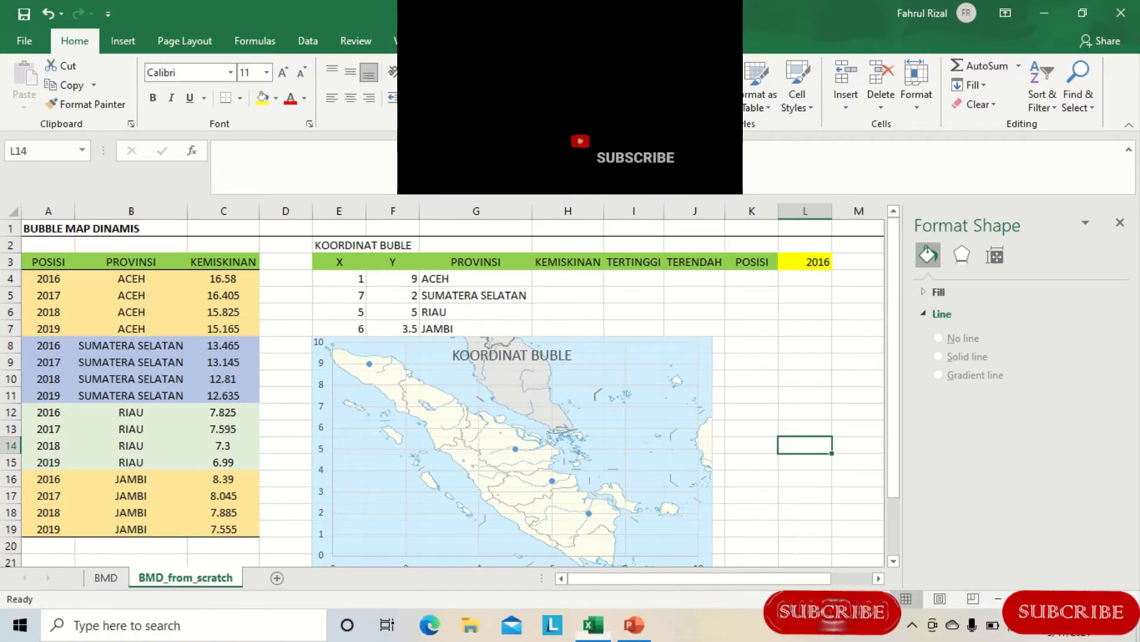
Start a SUMIFS formula in H4 for ACEH's KEMISKINAN, with C4:C19 as the sum range.
left_click(568, 278)
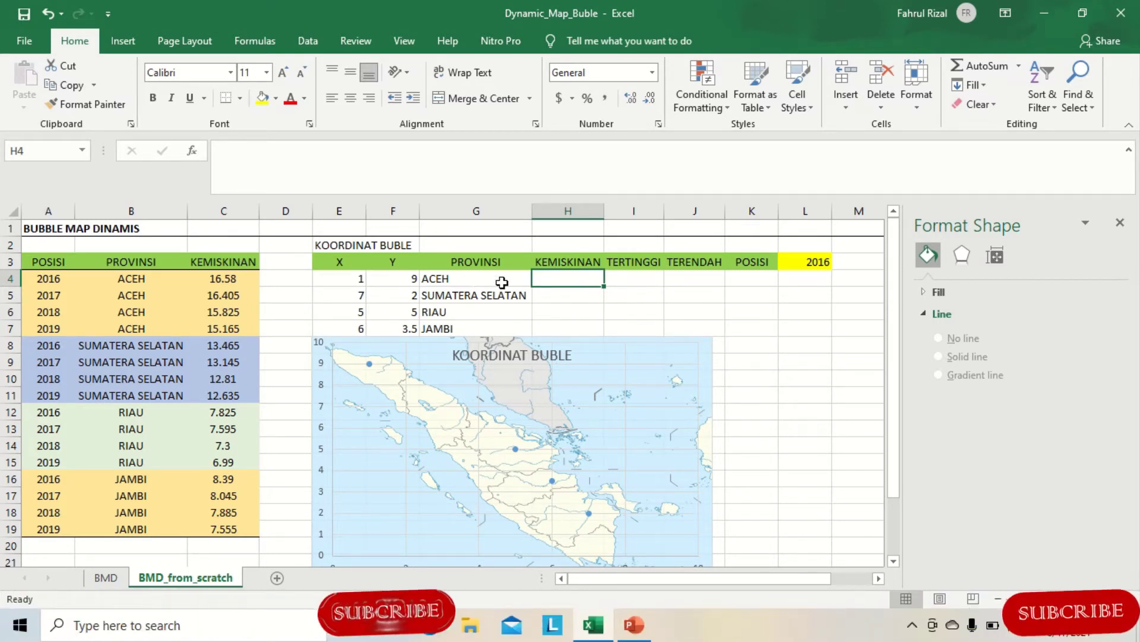
left_click(797, 265)
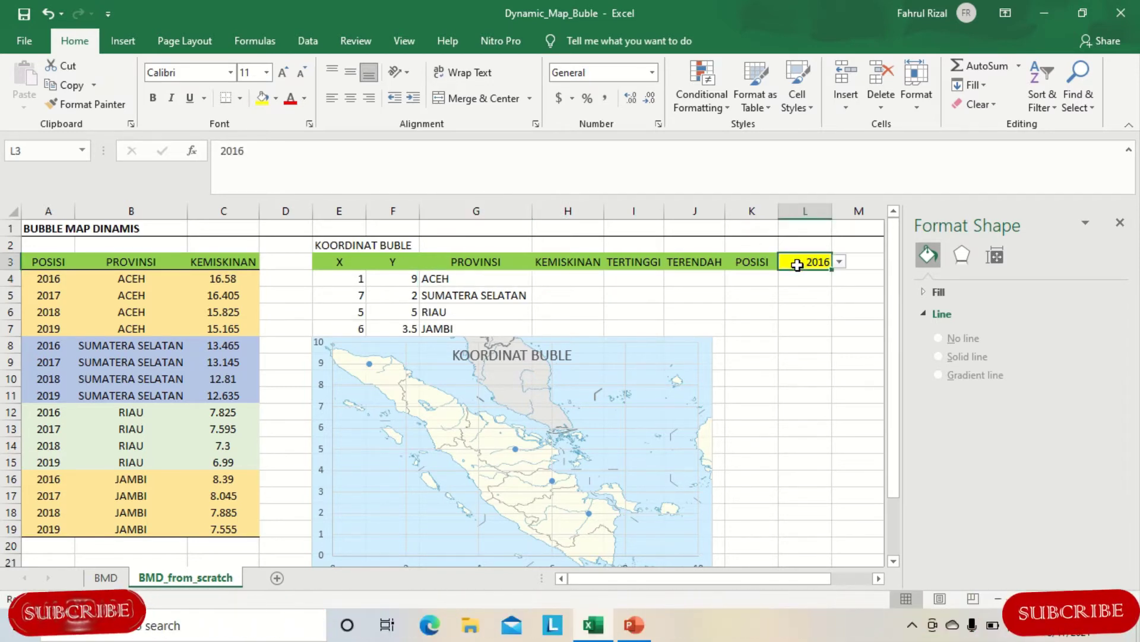
left_click(569, 279)
type("=")
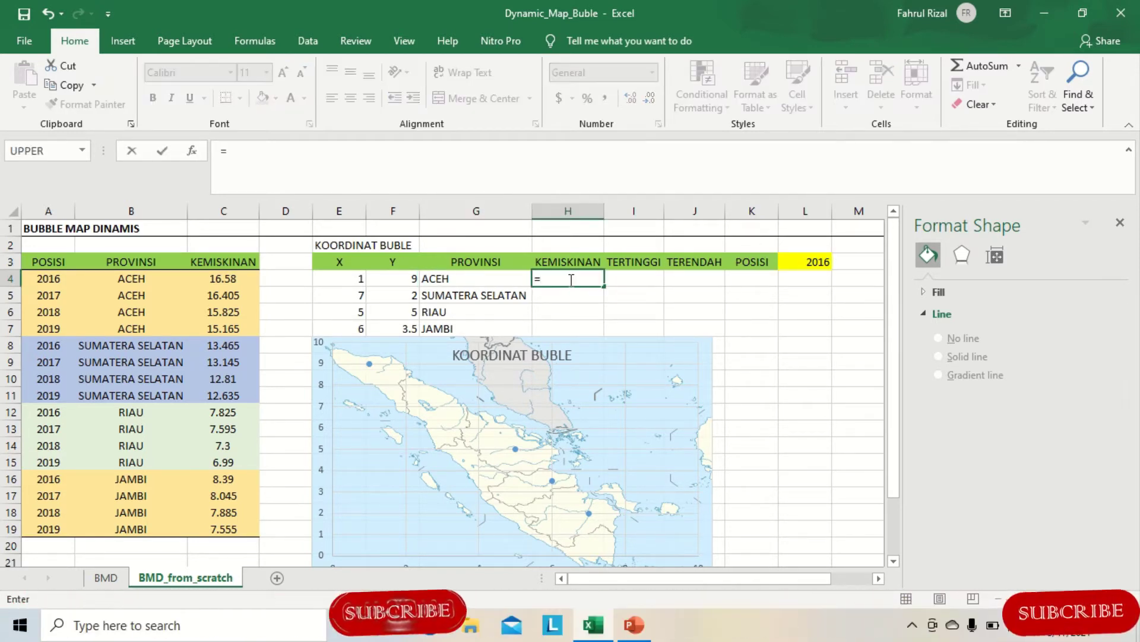
type("S")
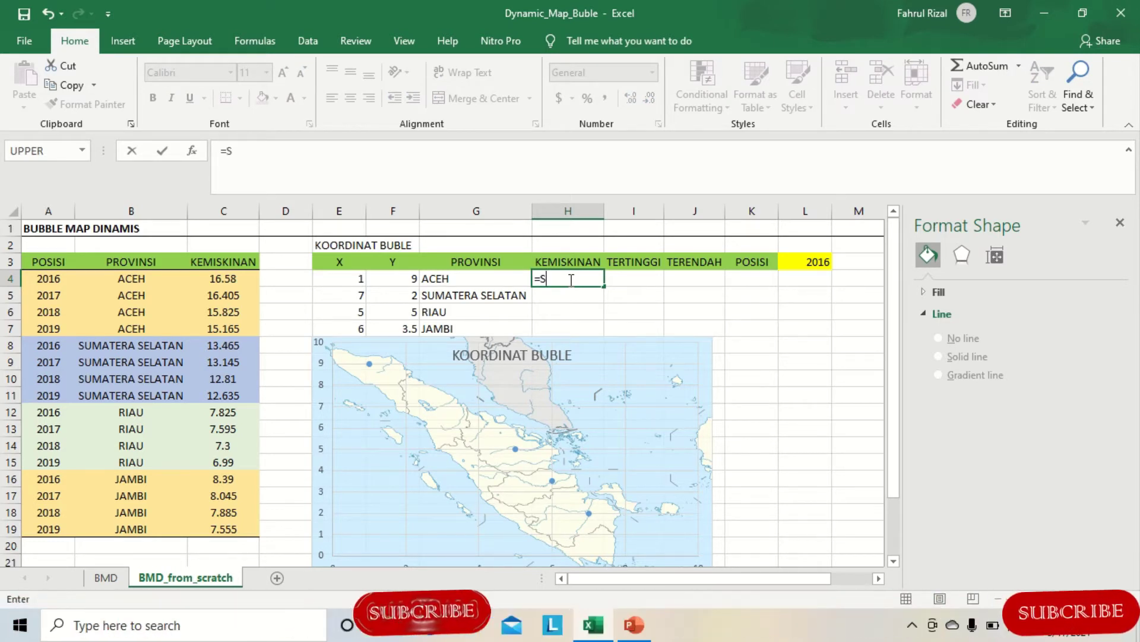
type("UM")
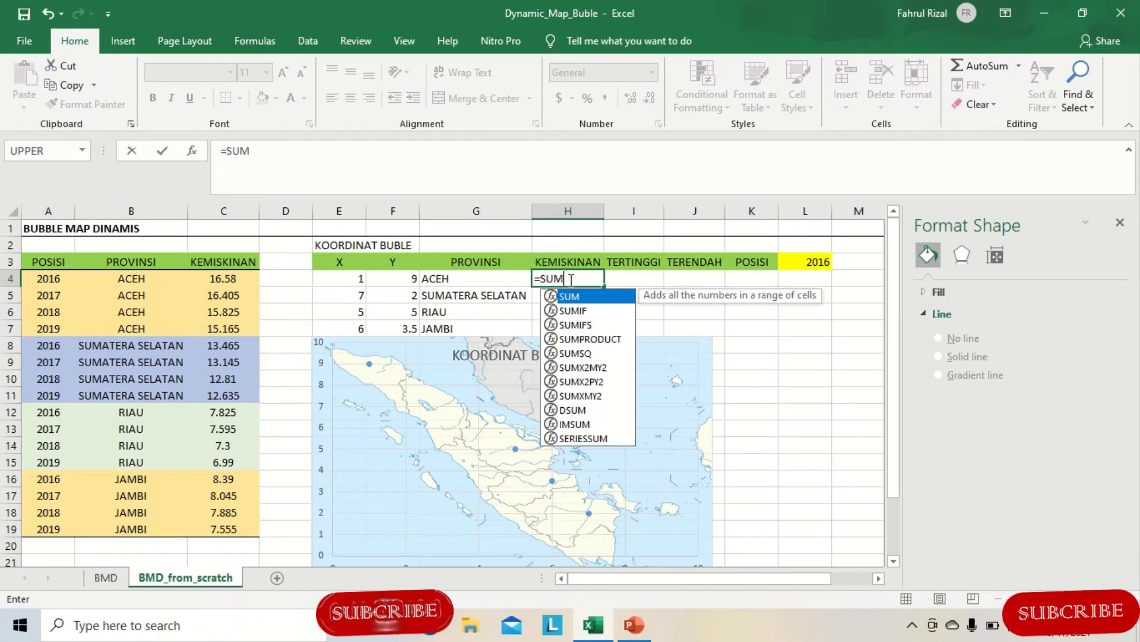
type("IFS(")
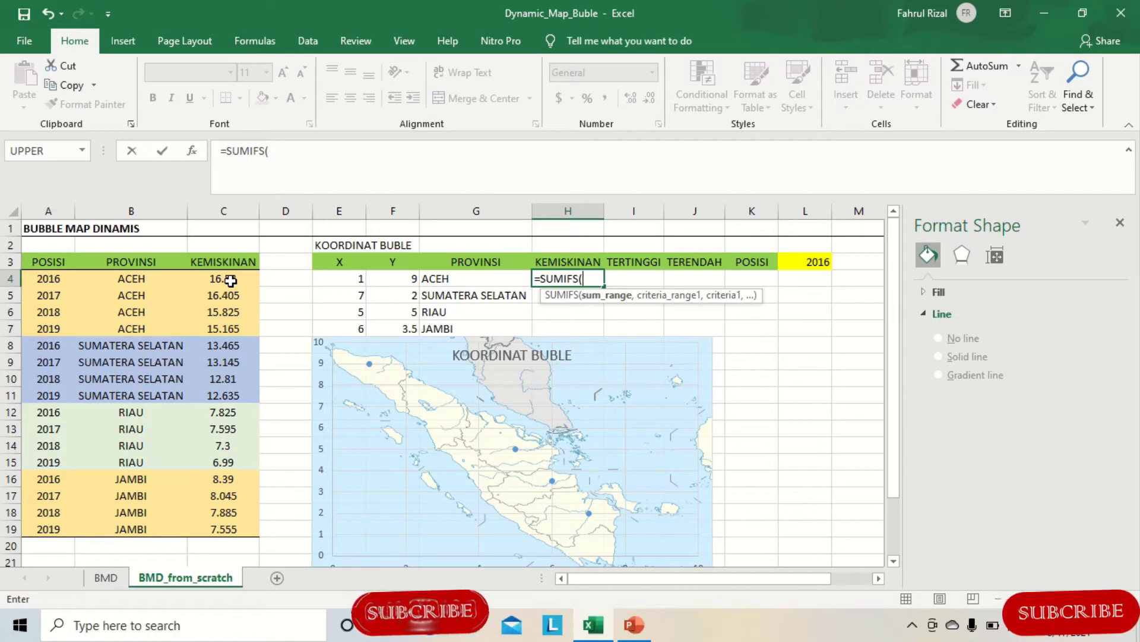
left_click_drag(231, 282, 251, 516)
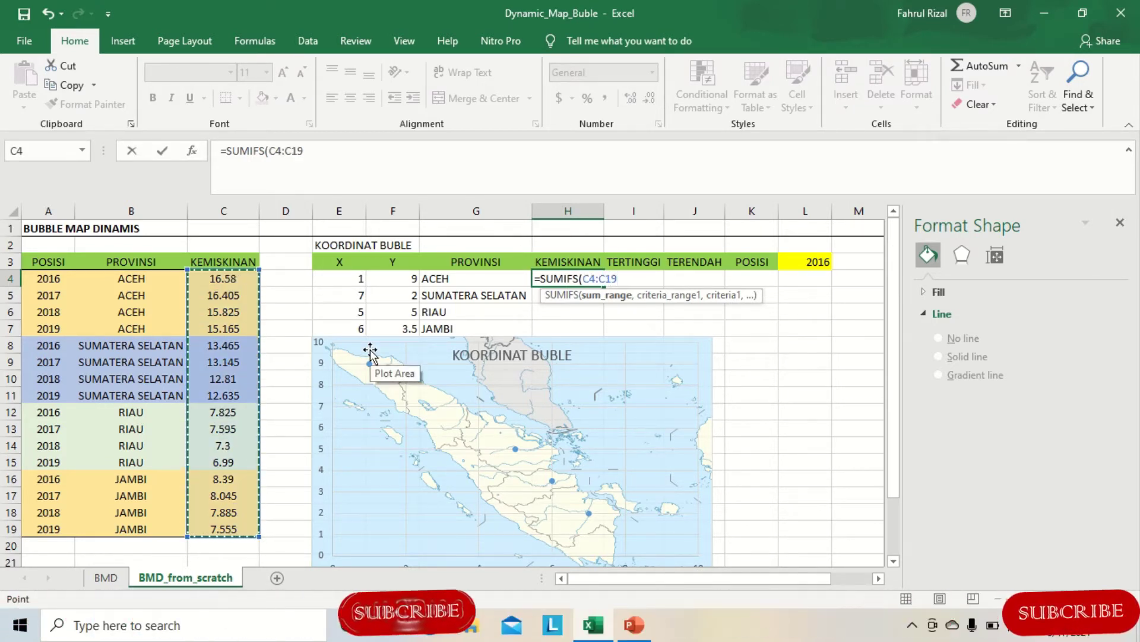
Add the POSISI years in A4:A19 as the first criteria range and make both ranges absolute as $C$4:$C$19 and $A$4:$A$19.
type(",")
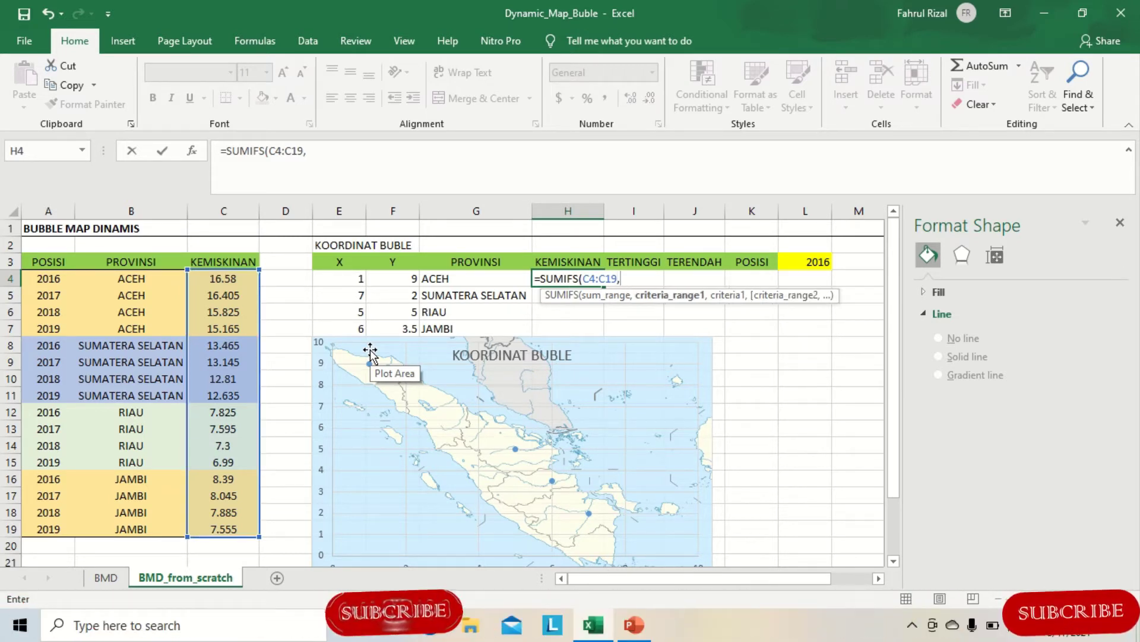
left_click_drag(52, 280, 51, 529)
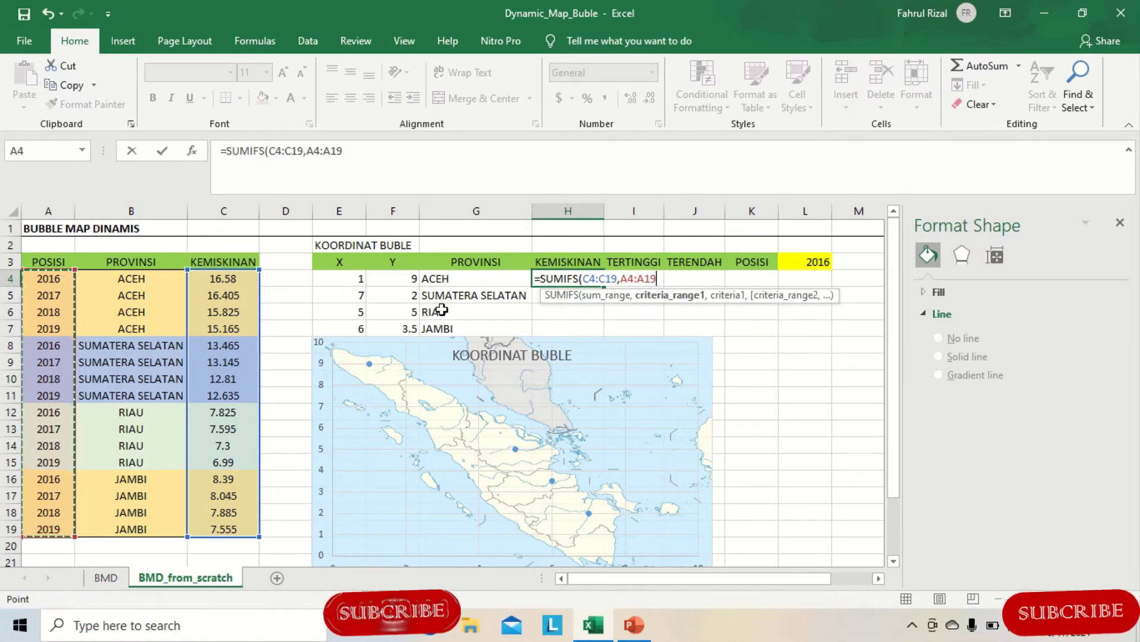
key("F4")
left_click(586, 278)
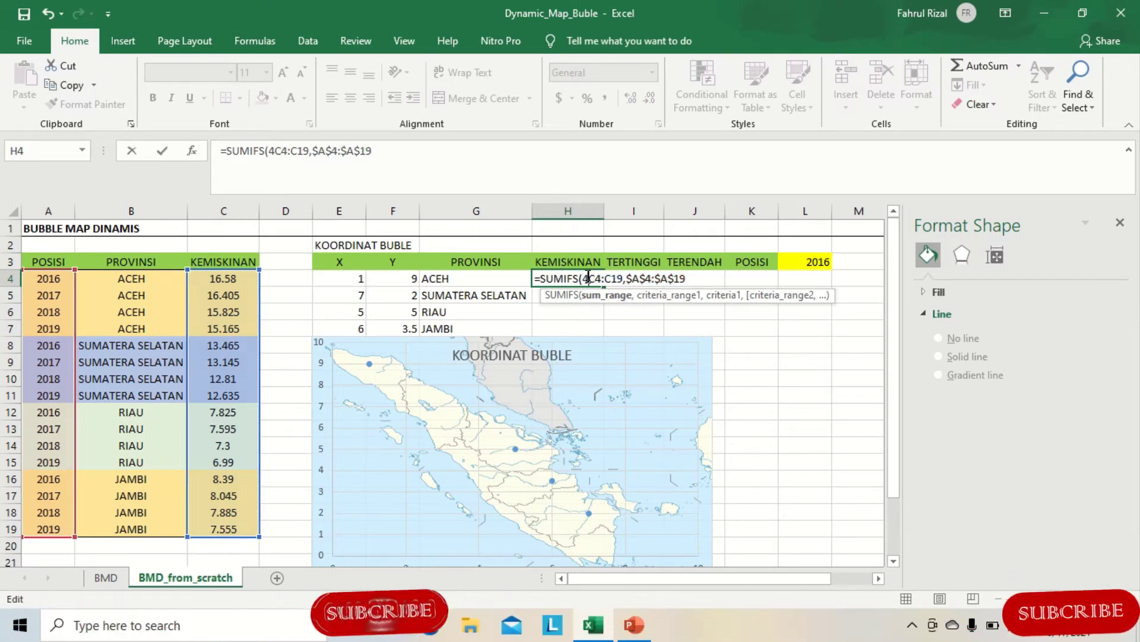
type("4")
key("BackSpace")
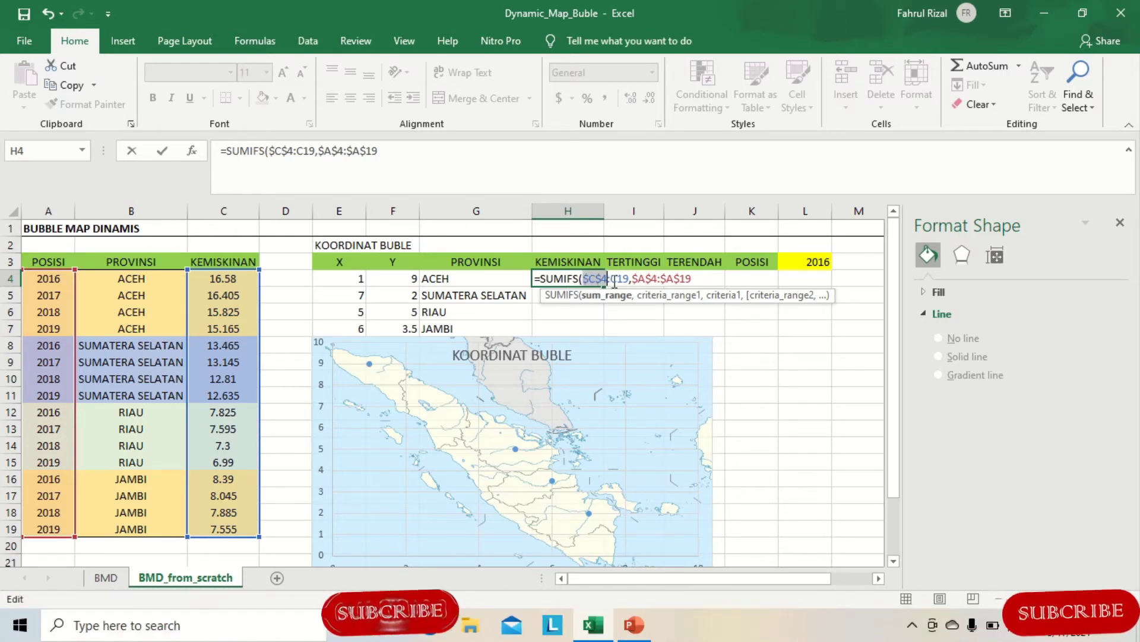
left_click(618, 281)
key("F4")
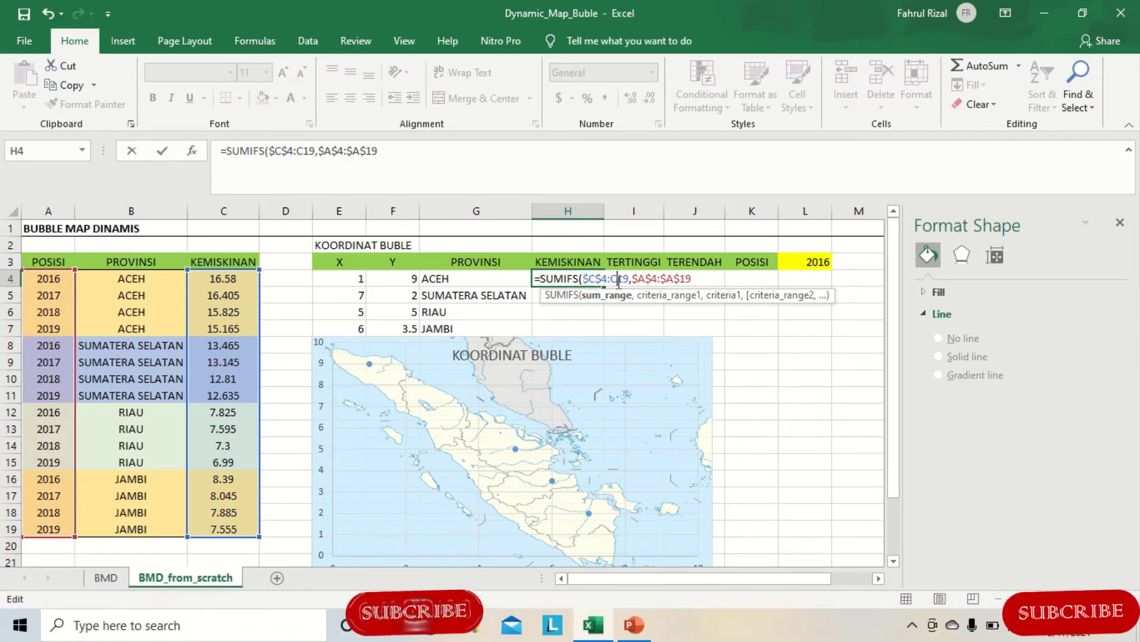
Use the selected year cell as the first criterion of the SUMIFS formula, with the absolute reference $L$3.
left_click(714, 281)
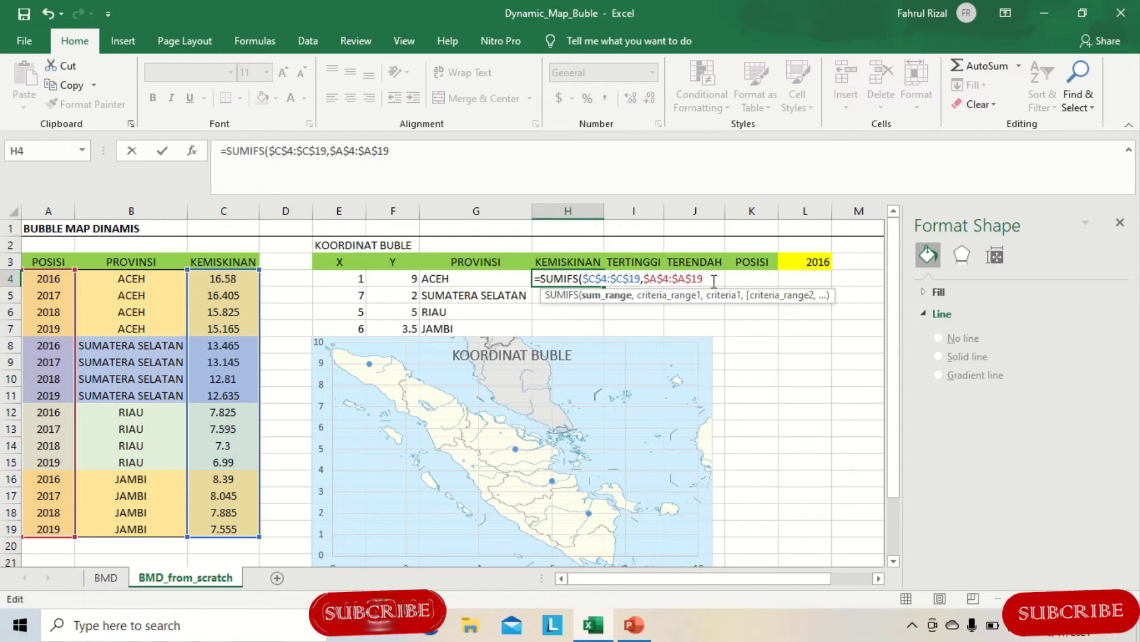
type(",")
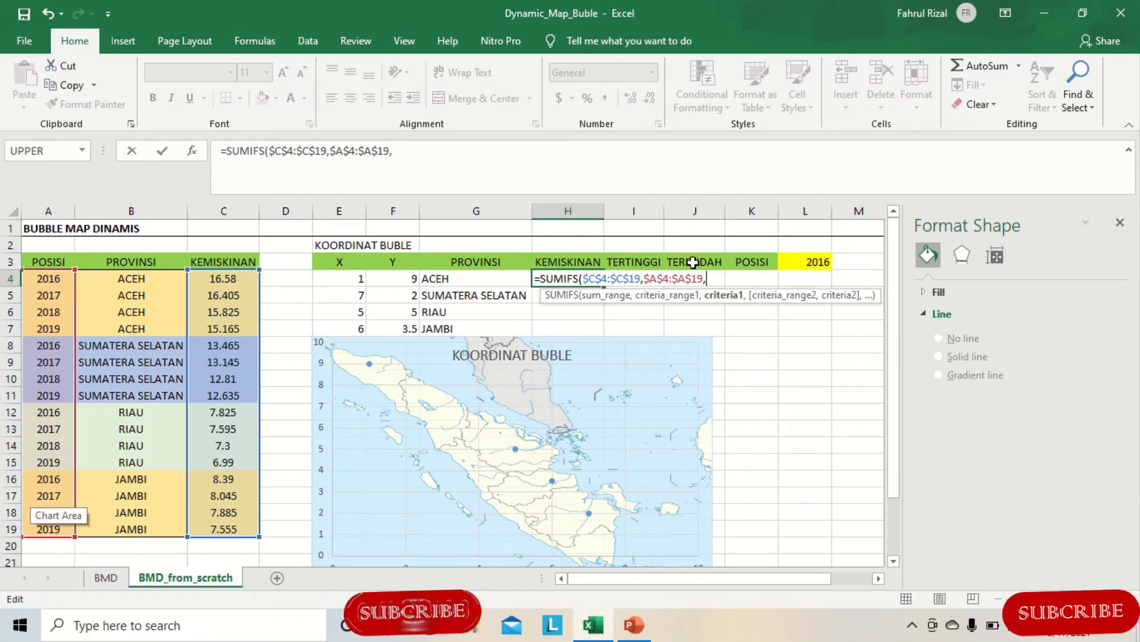
left_click(799, 260)
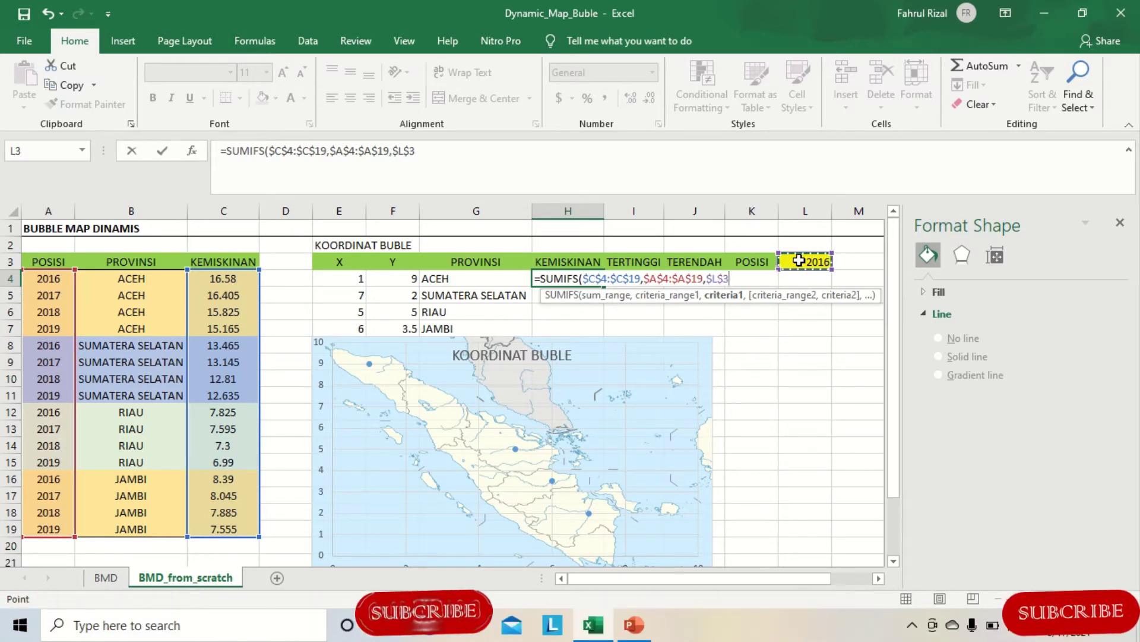
key("F4")
type(",")
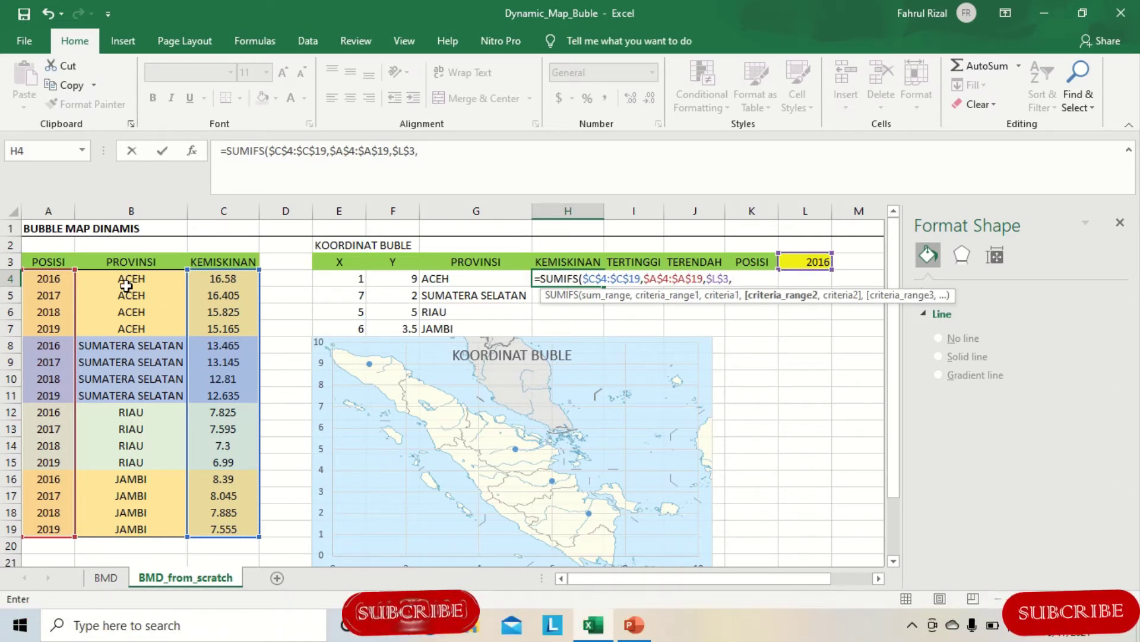
Complete the SUMIFS formula with $B$4:$B$19 as the second criteria range and G4 as its criterion.
left_click_drag(127, 286, 132, 531)
key("F4")
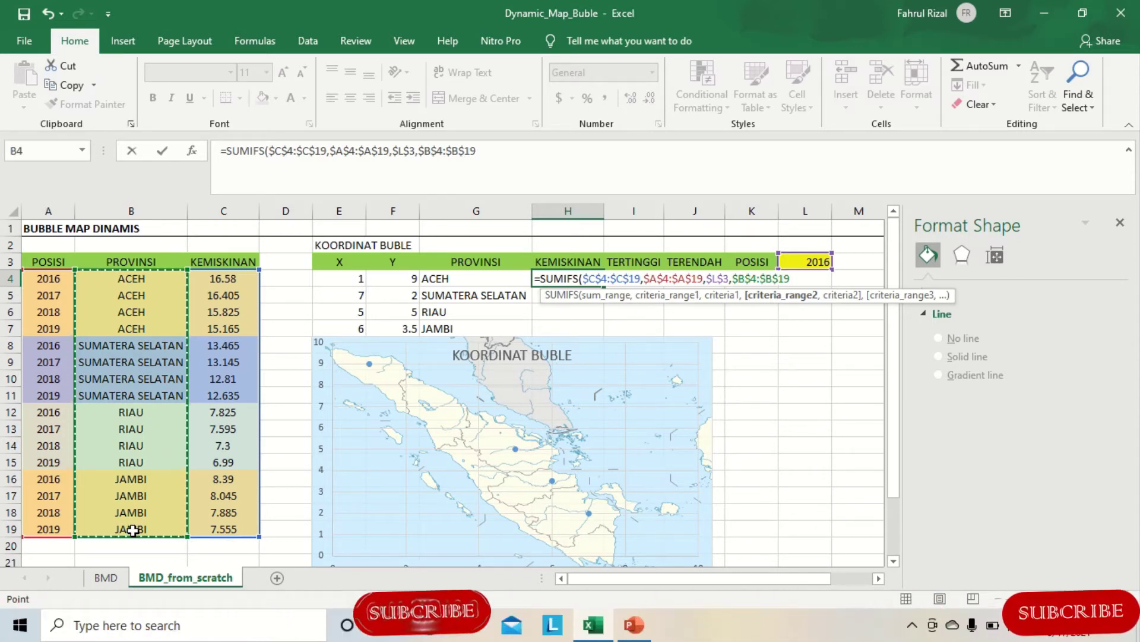
type(",")
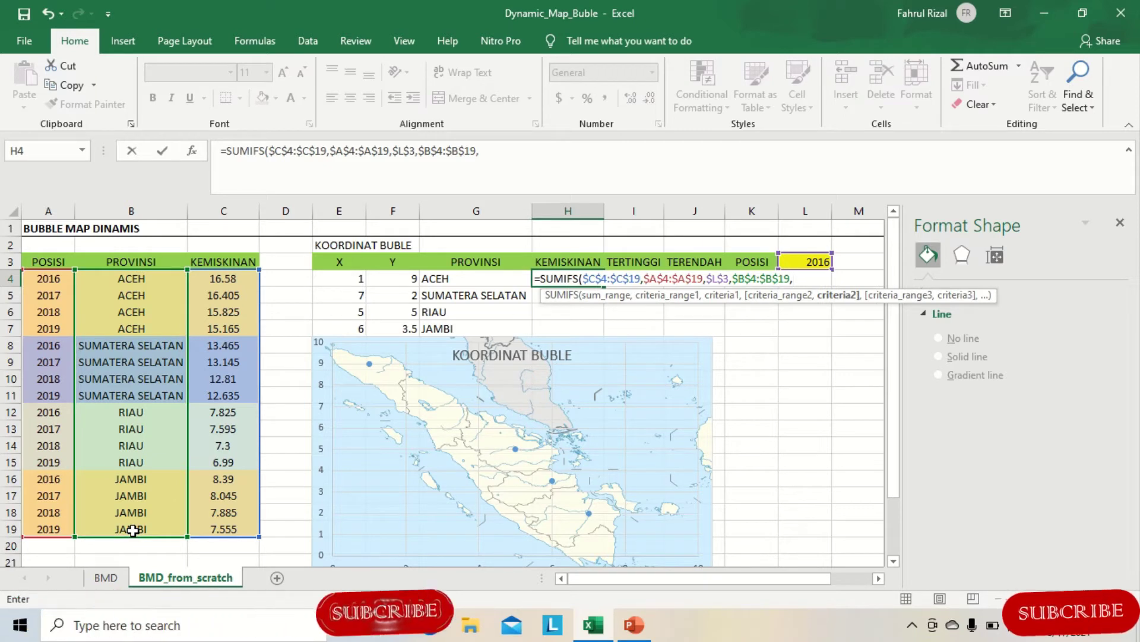
left_click(433, 278)
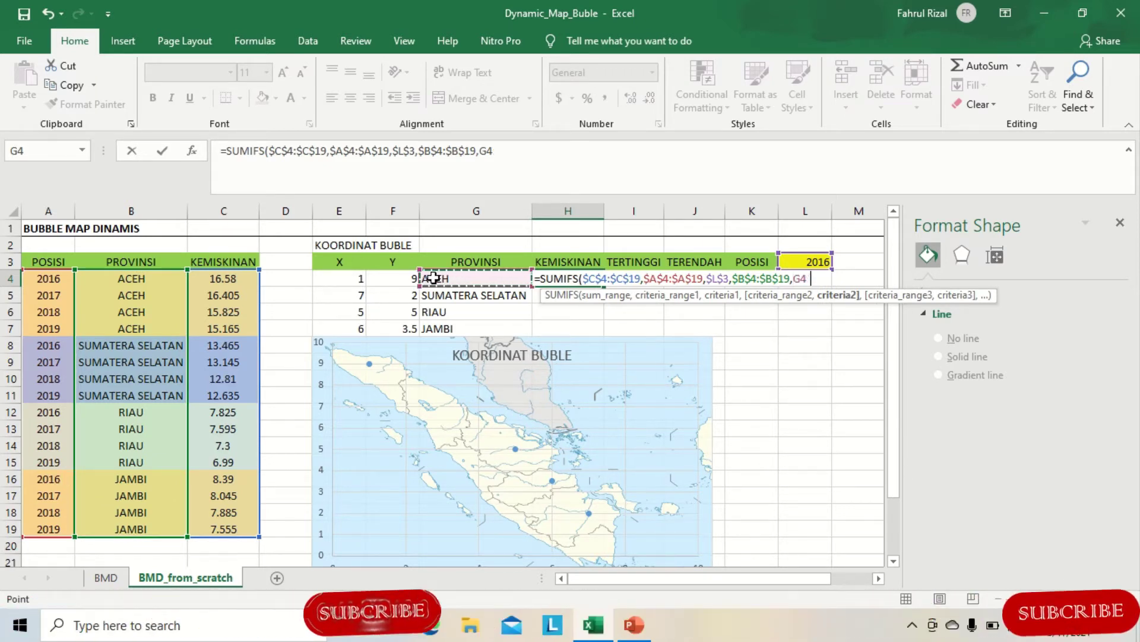
type(")")
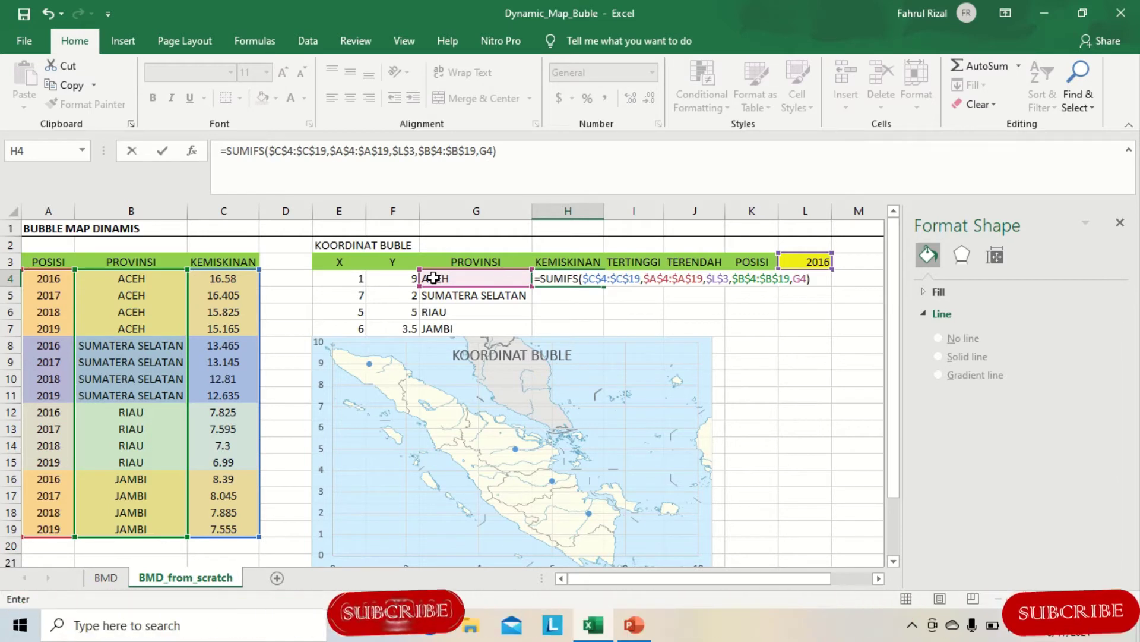
key("Return")
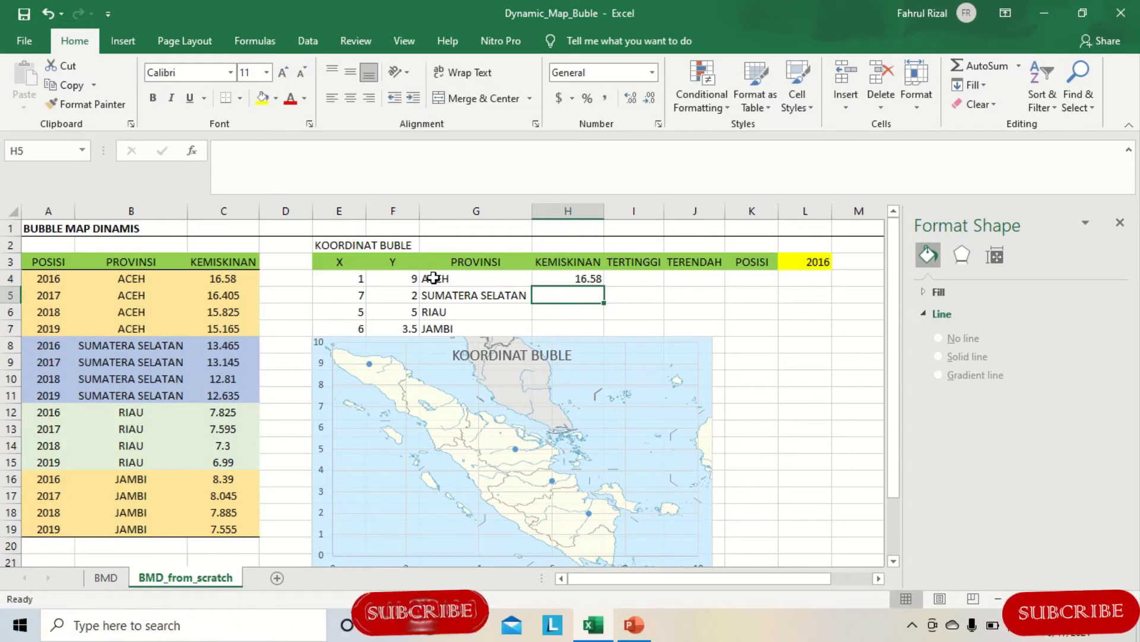
Fill the H4 formula down to H7 and compare the SUMATERA SELATAN, RIAU and JAMBI results with their 2016 source rows.
left_click(584, 281)
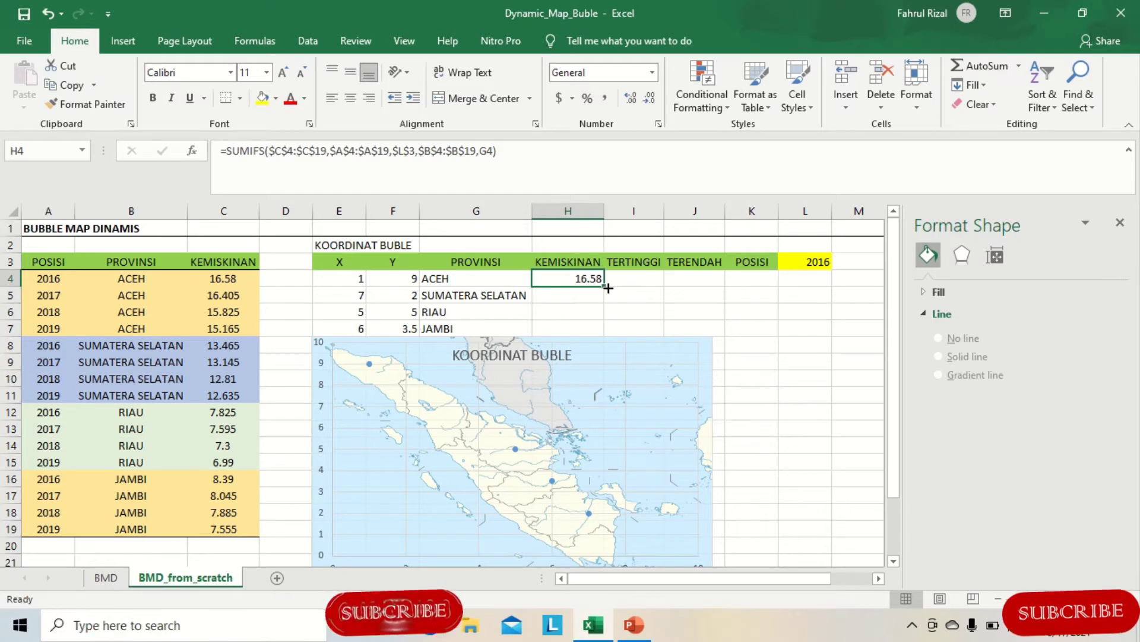
left_click_drag(606, 288, 607, 338)
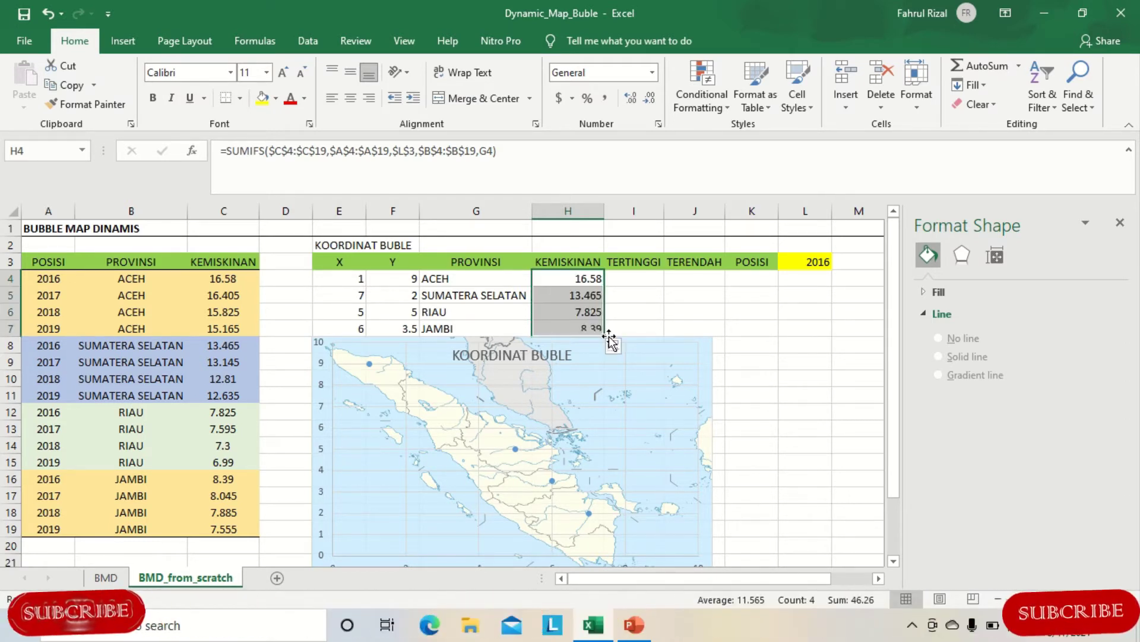
left_click(566, 295)
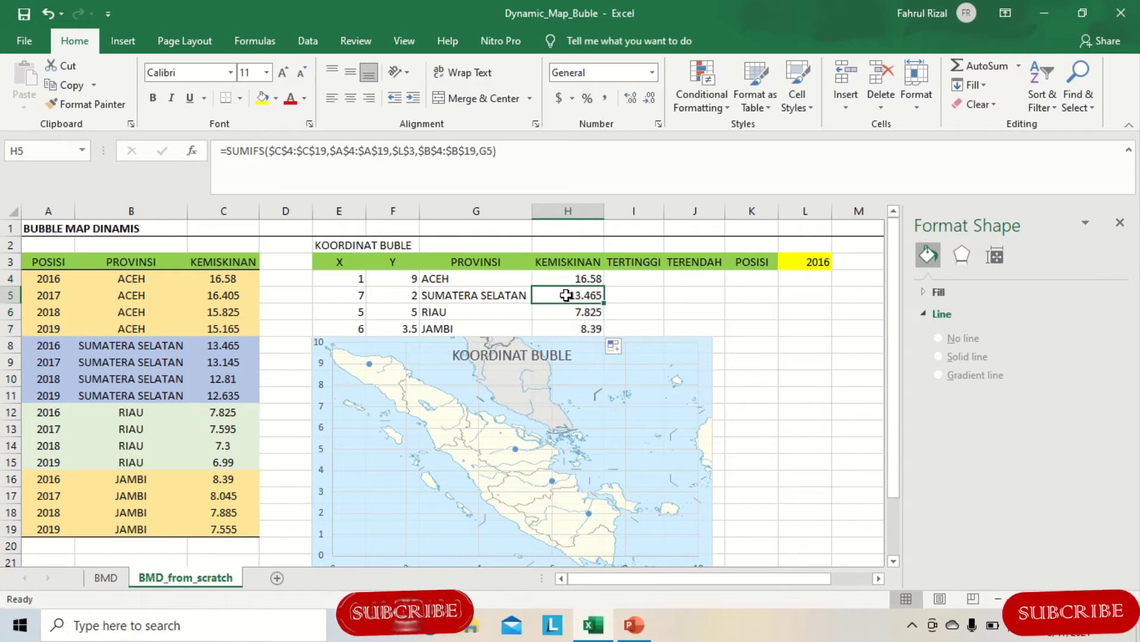
left_click(226, 345)
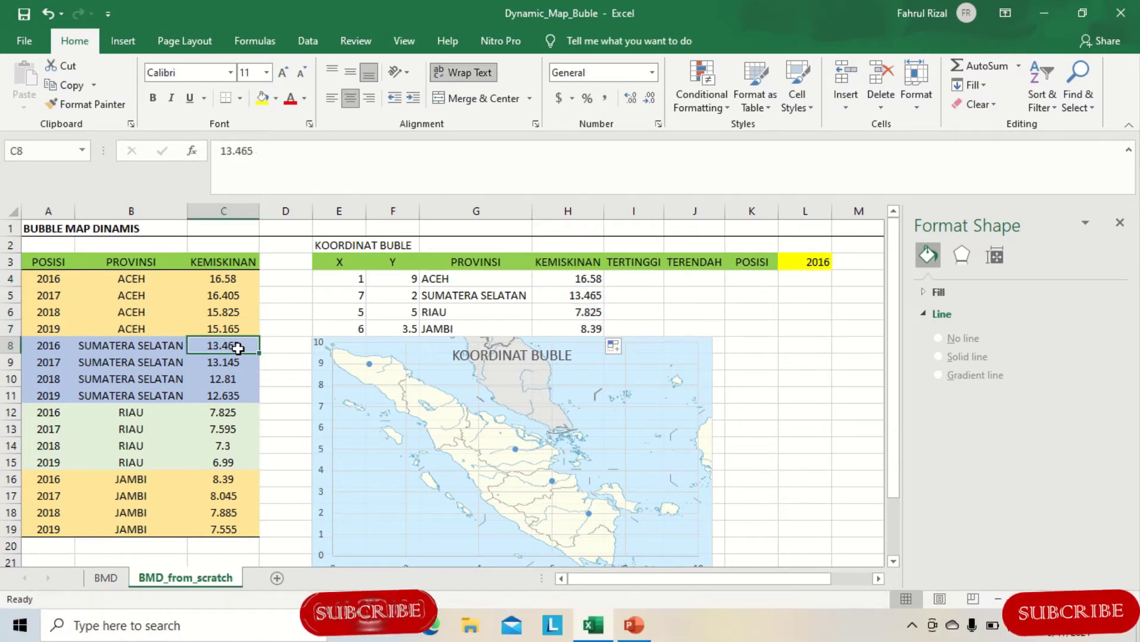
left_click(572, 315)
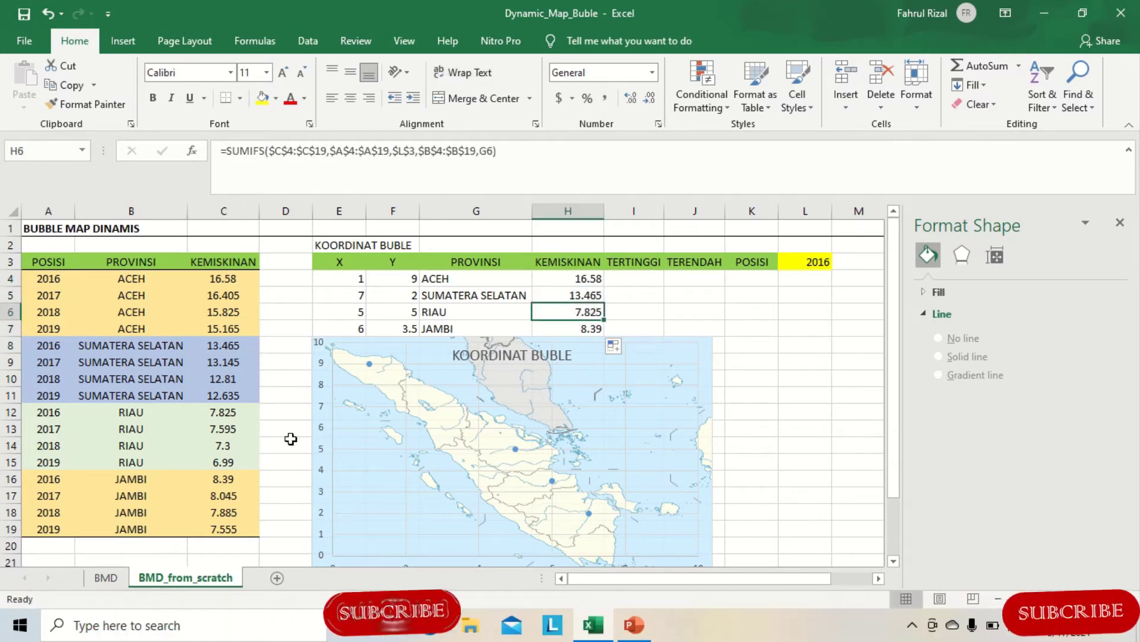
left_click(236, 417)
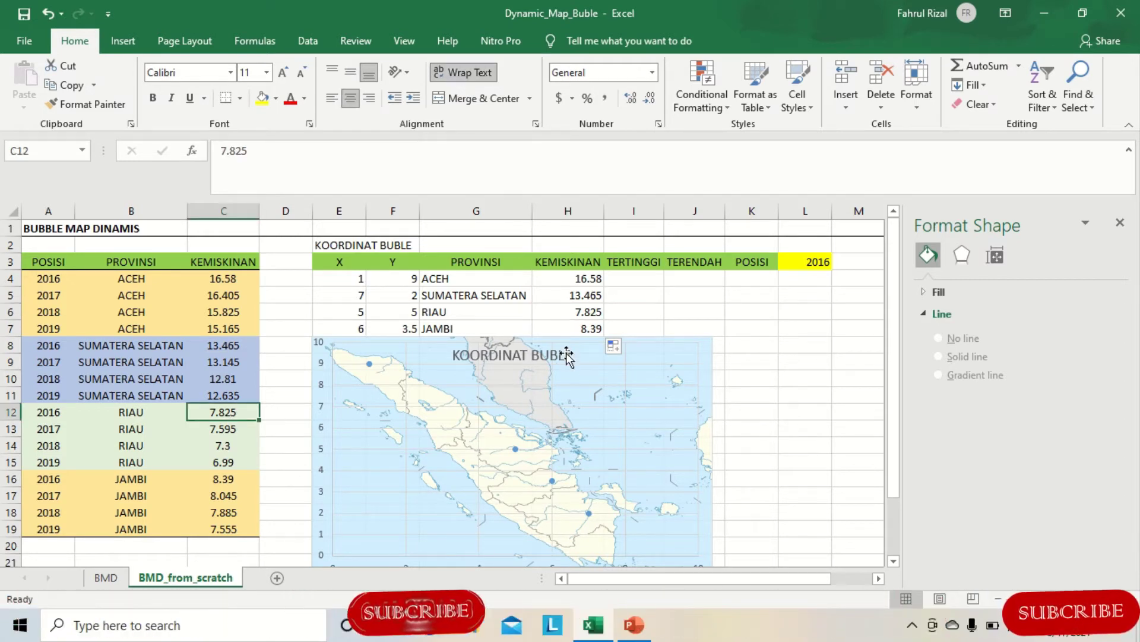
left_click(563, 331)
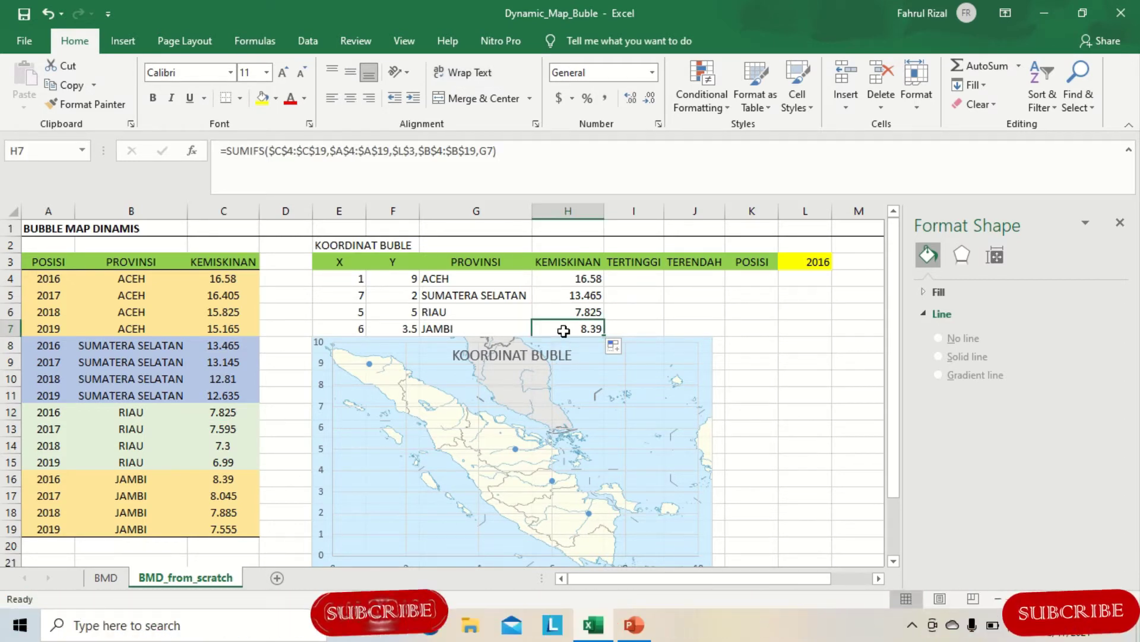
left_click(223, 478)
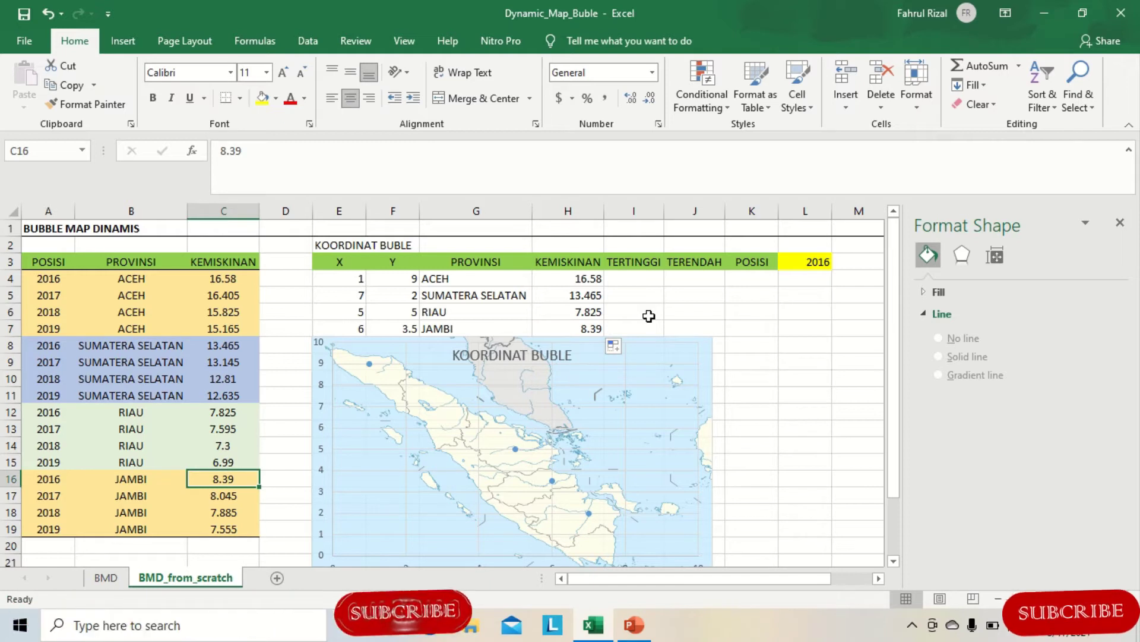
Test the dynamic lookup by switching the year in L3 to 2017 and finally to 2018.
left_click(803, 265)
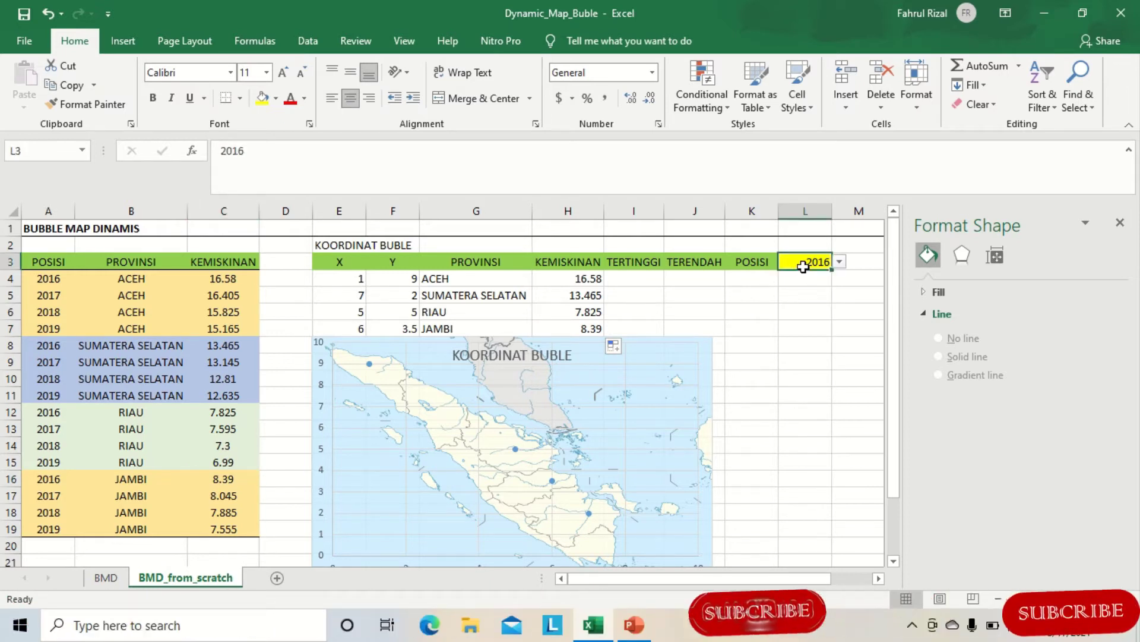
left_click(840, 262)
left_click(822, 288)
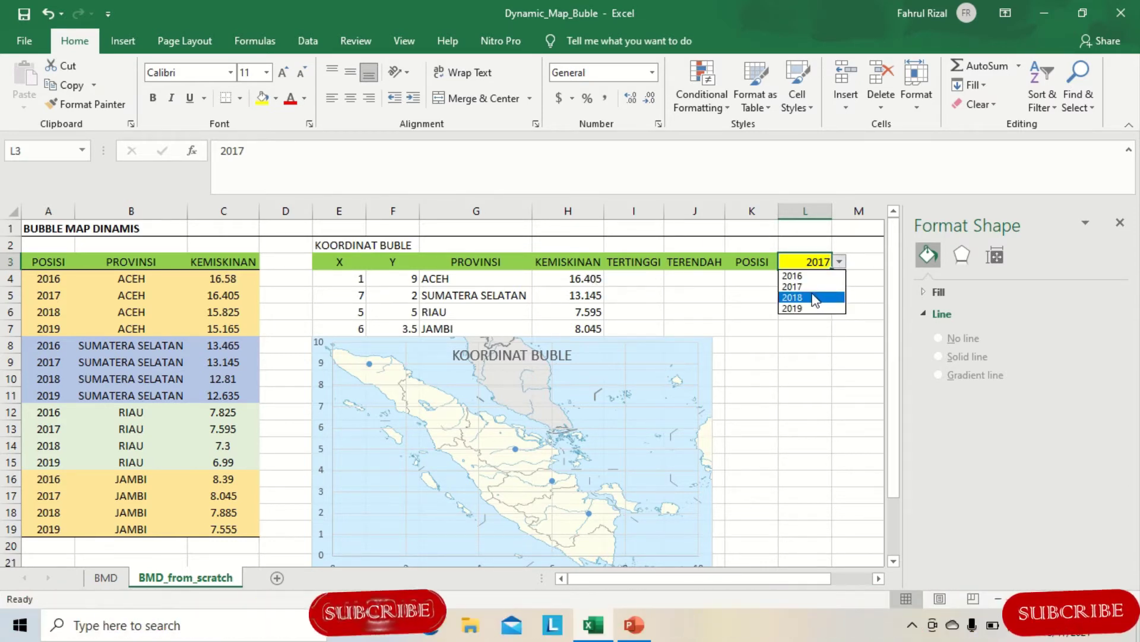
left_click(802, 297)
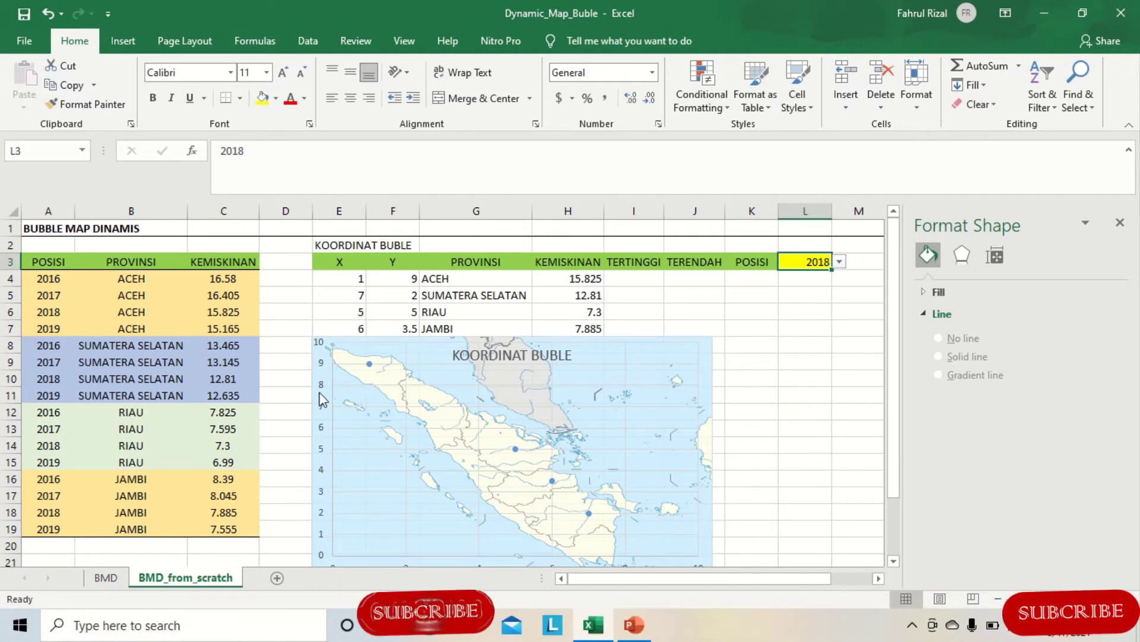
Change the map chart's type from scatter to the flat X Y Bubble chart.
left_click(372, 363)
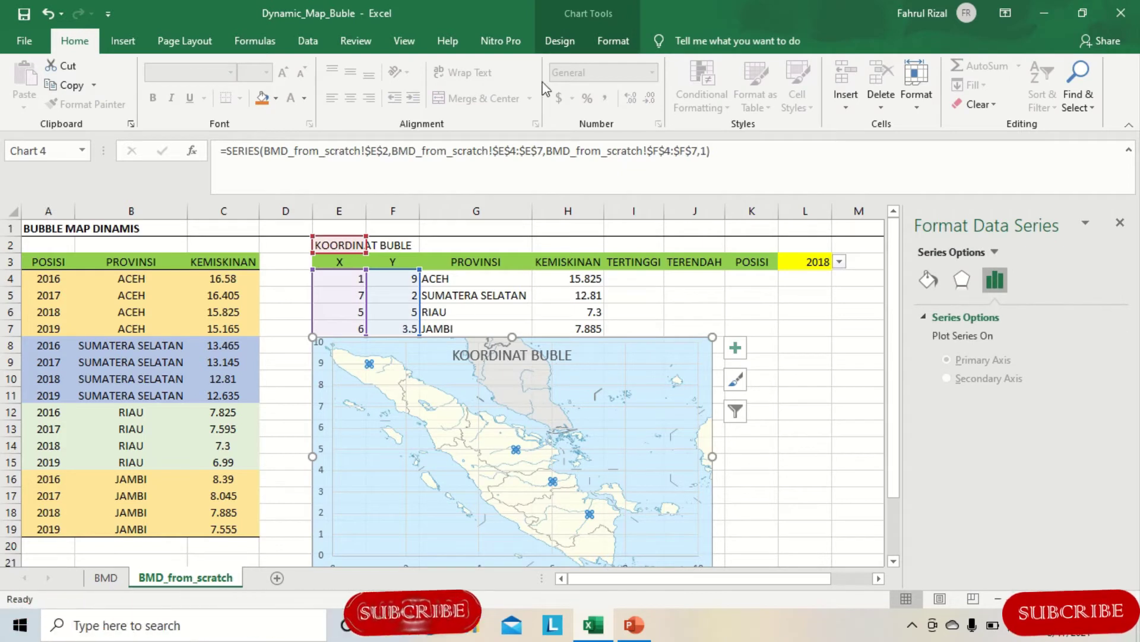
left_click(573, 40)
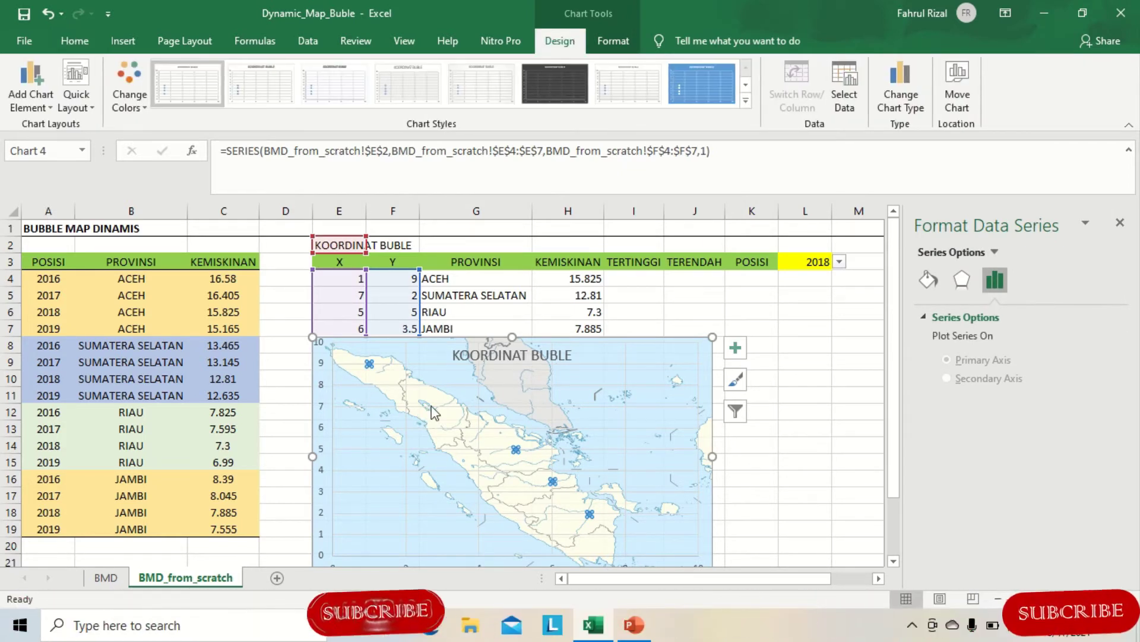
left_click(901, 101)
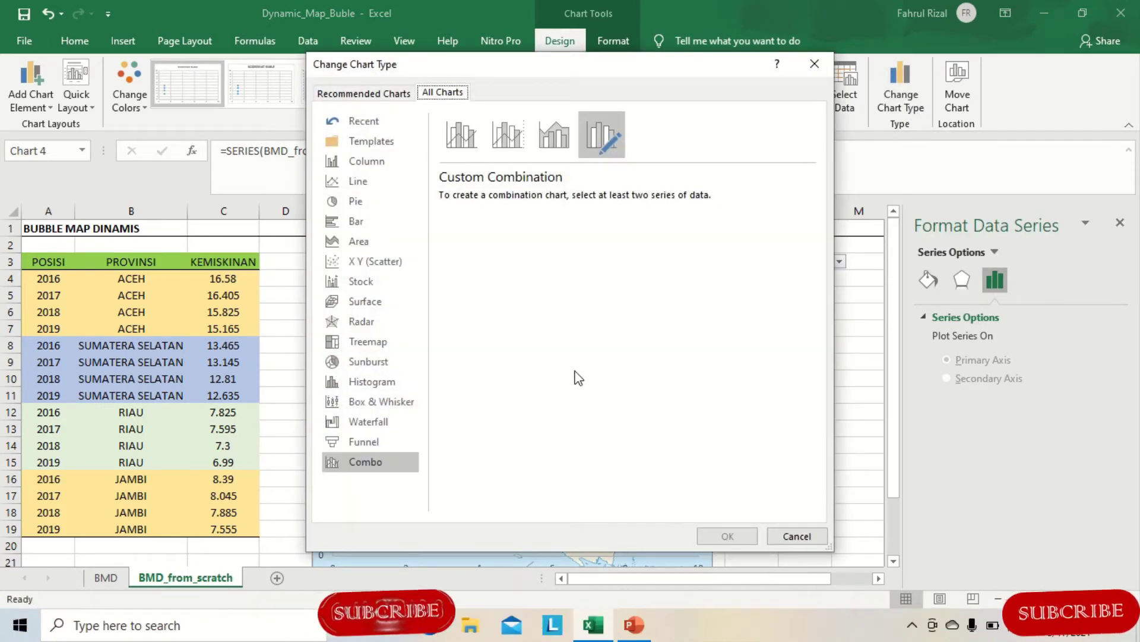
left_click(372, 266)
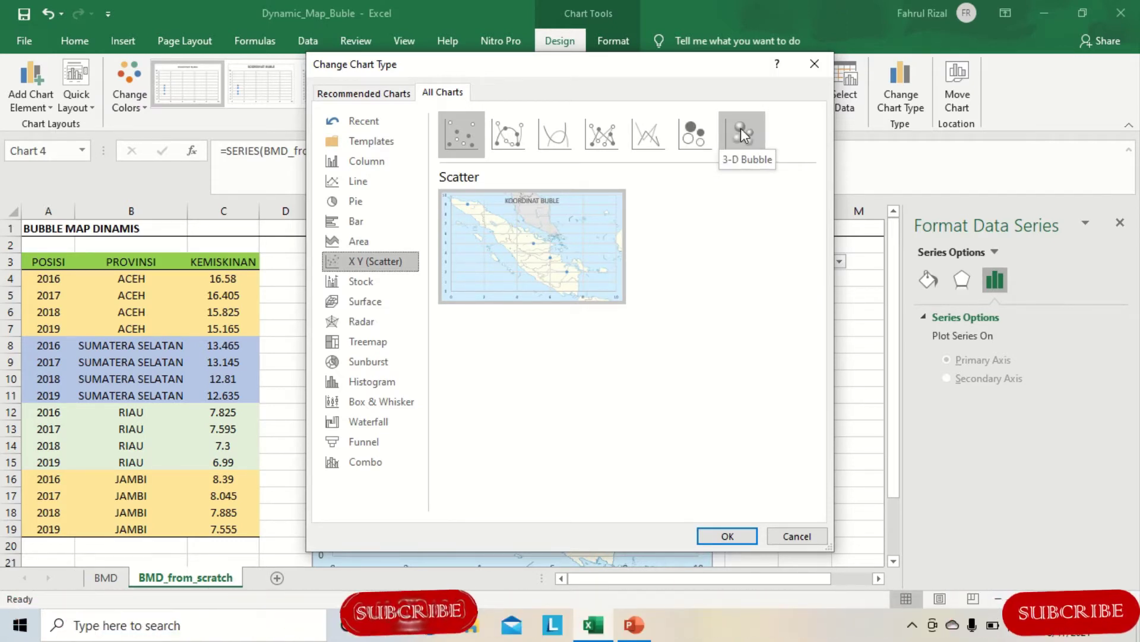
left_click(697, 127)
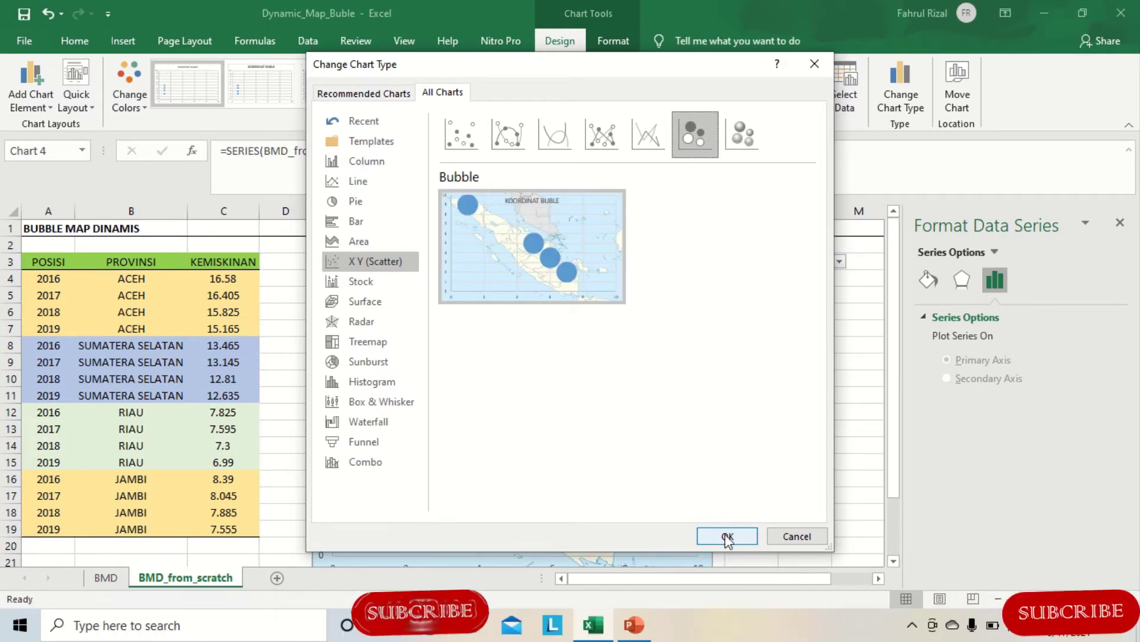
left_click(727, 537)
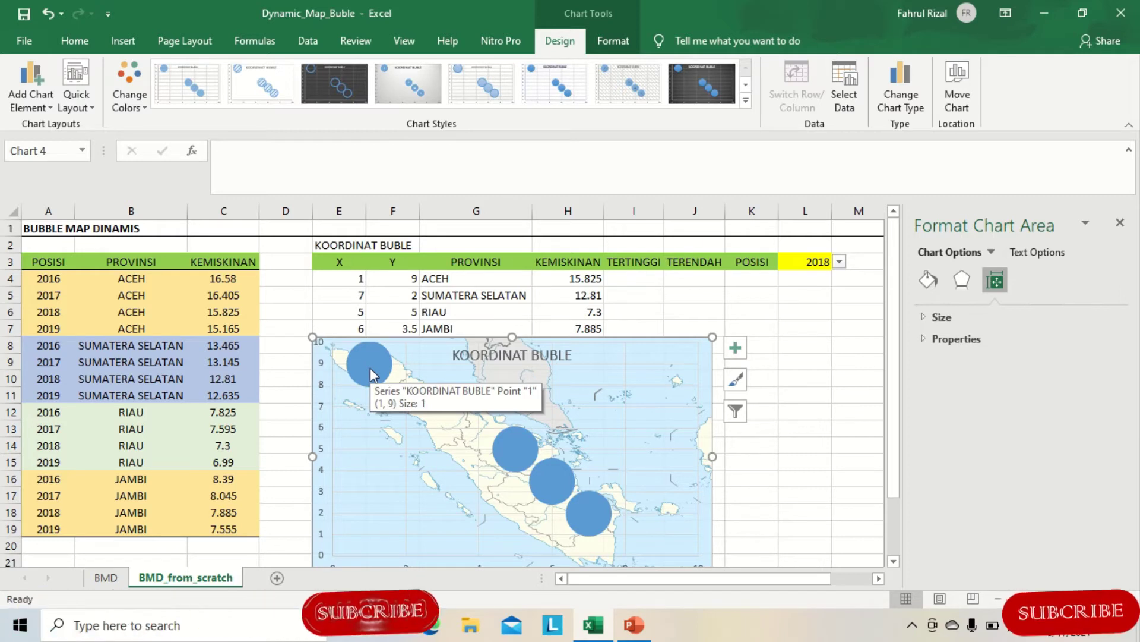
Set the KOORDINAT BUBLE series' bubble size to the KEMISKINAN values in H4:H7.
left_click(369, 369)
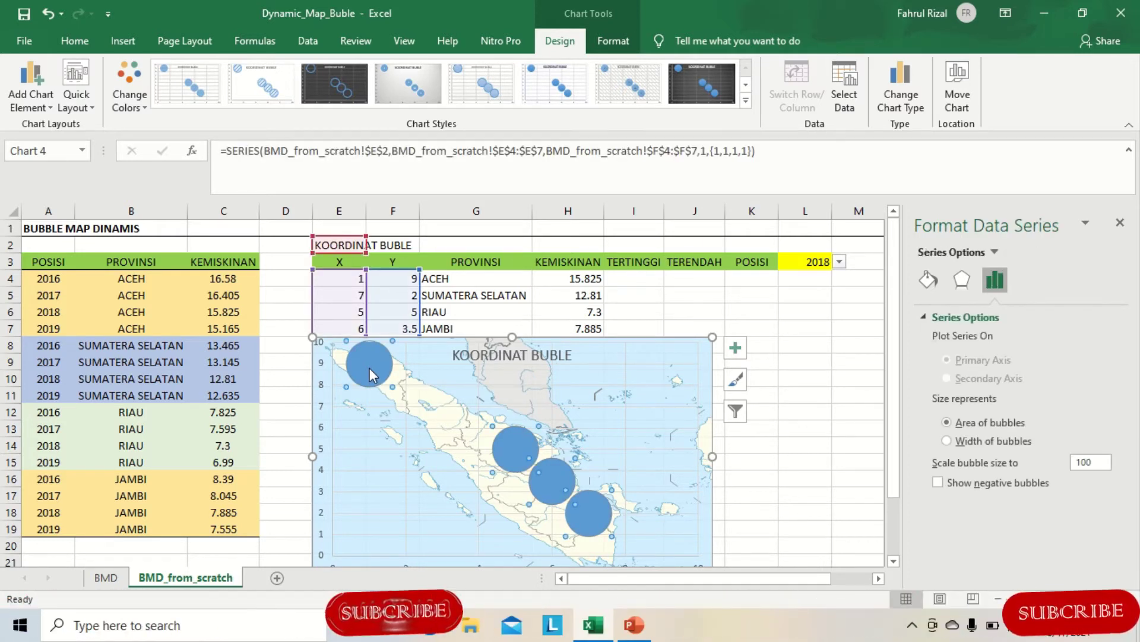
right_click(369, 371)
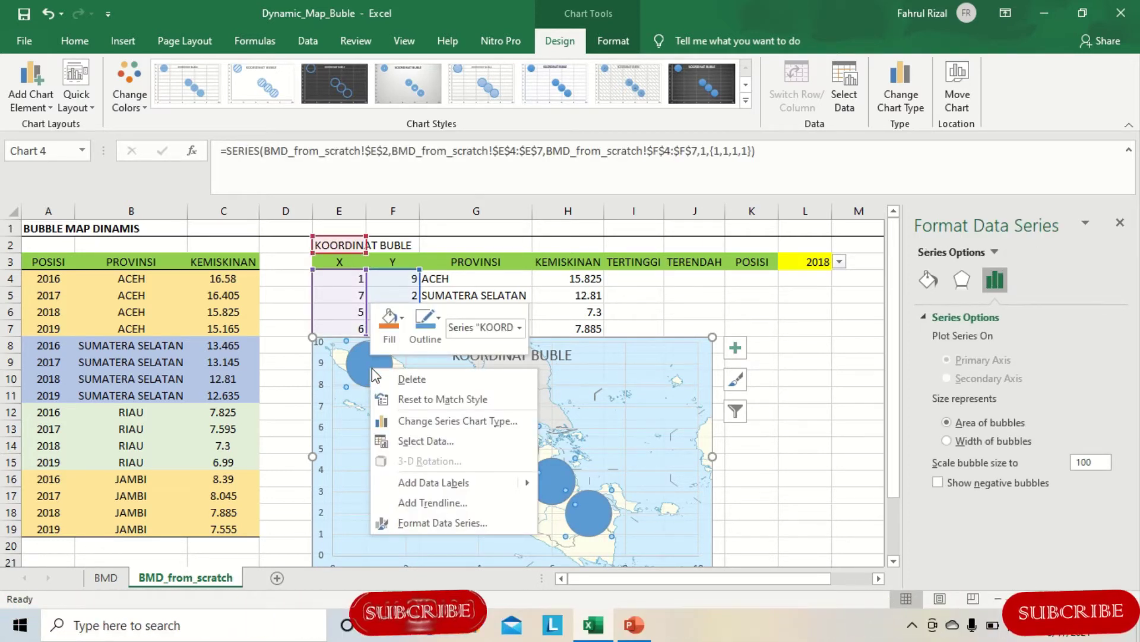
left_click(423, 441)
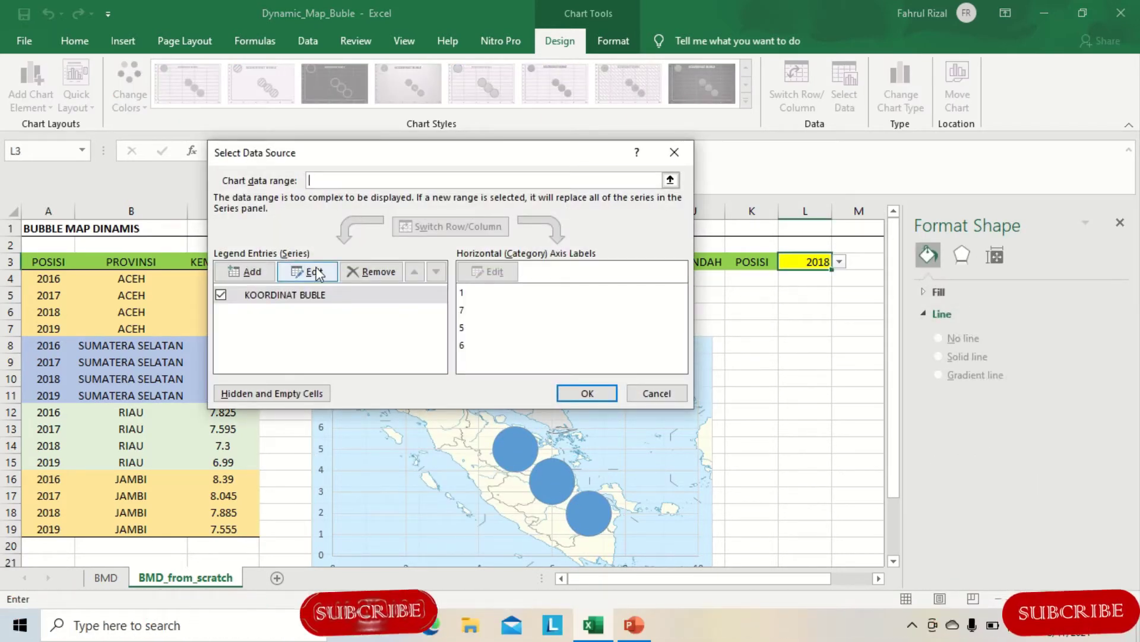
left_click(308, 272)
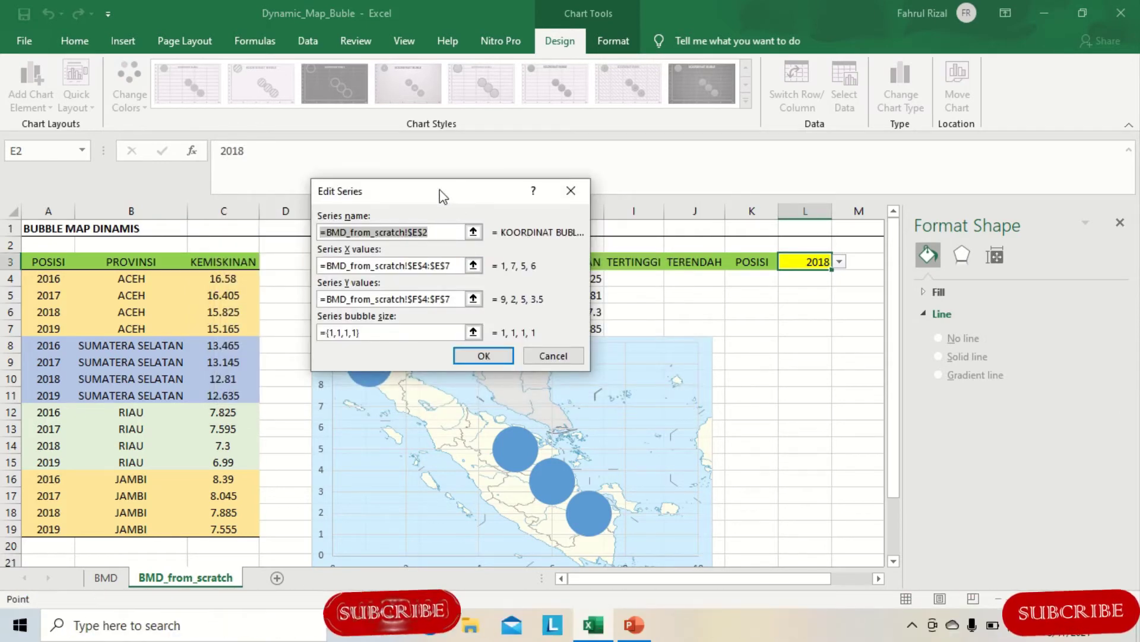
left_click_drag(440, 194, 788, 251)
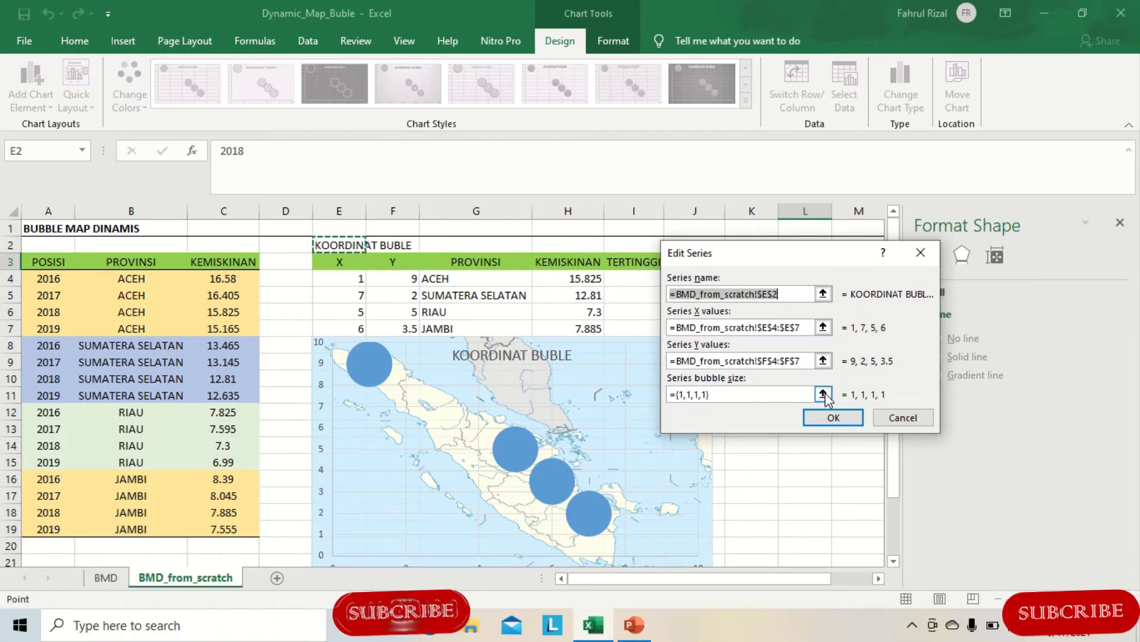
left_click(759, 393)
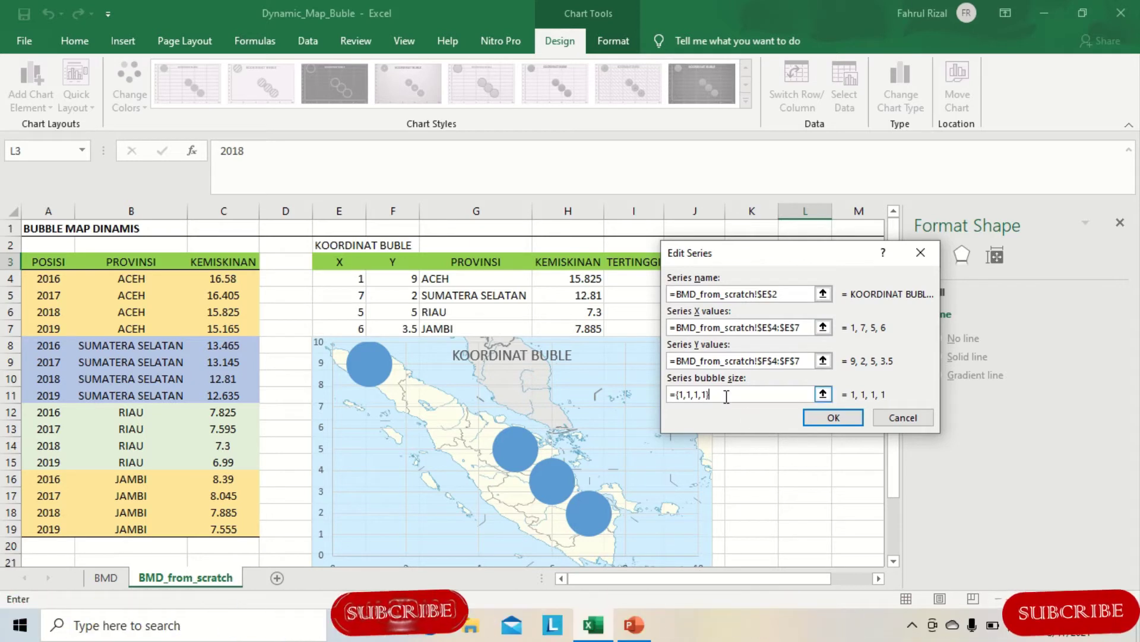
left_click_drag(726, 395, 653, 385)
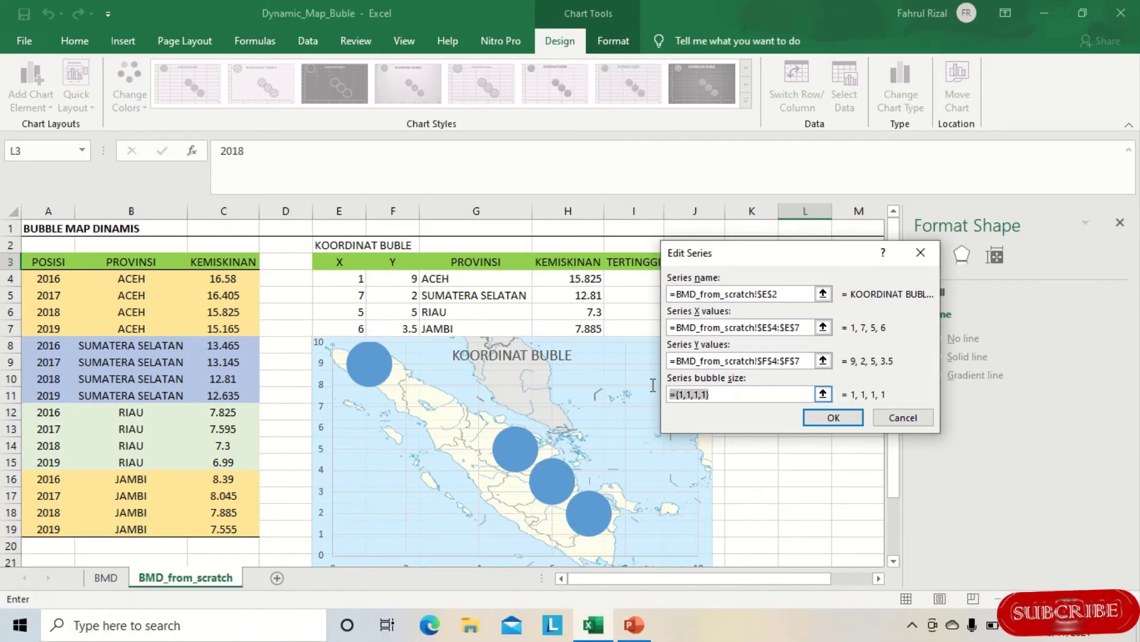
left_click(822, 394)
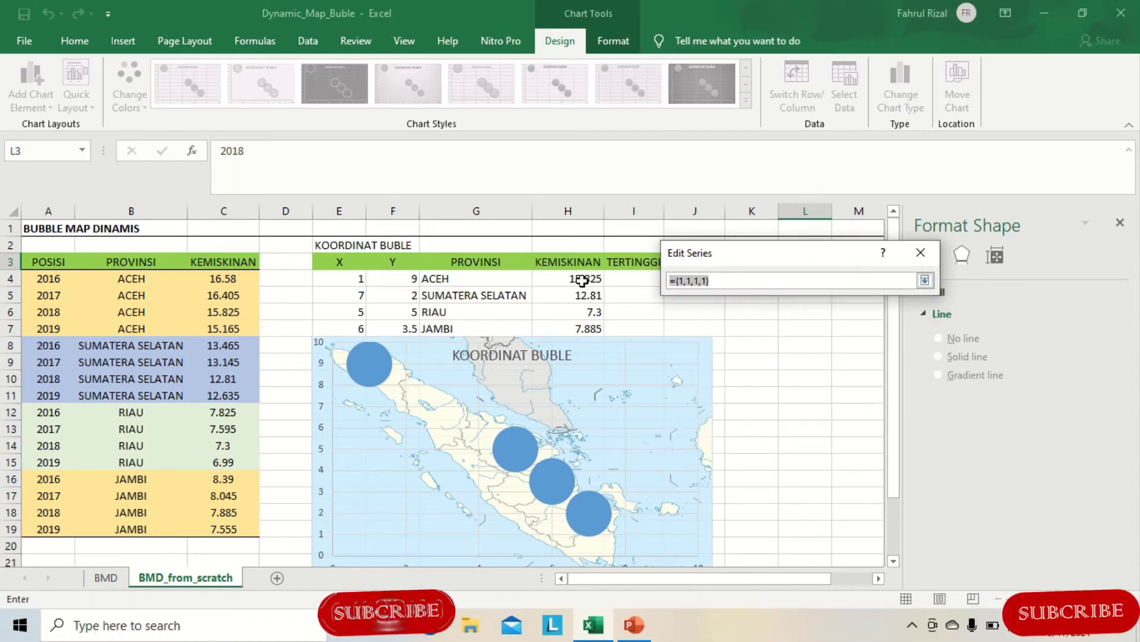
left_click_drag(582, 279, 582, 325)
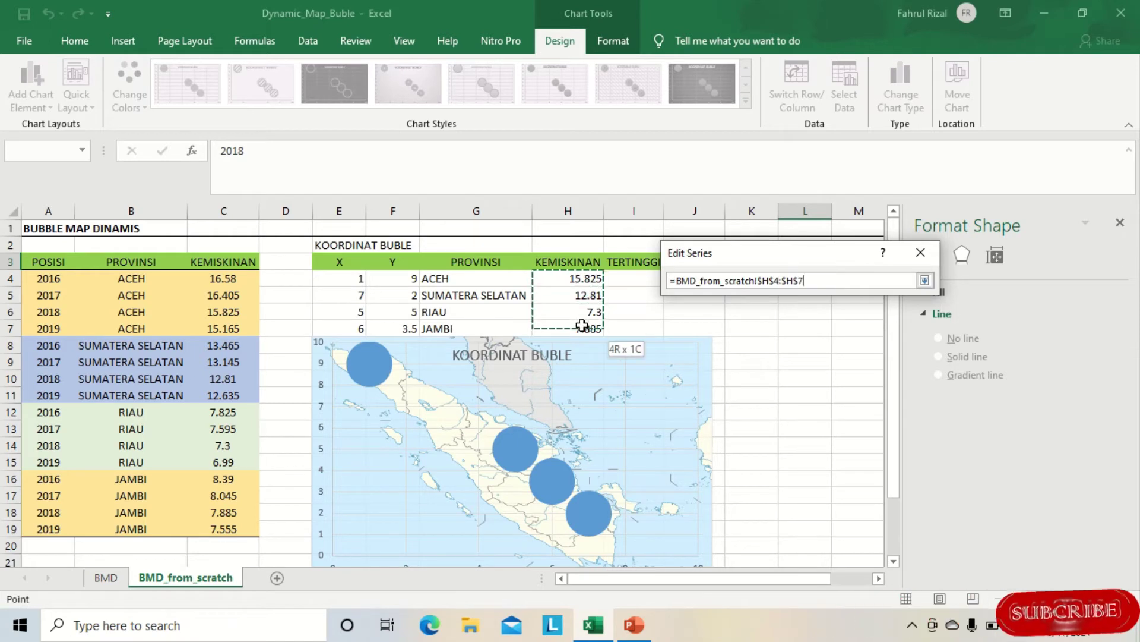
left_click(925, 280)
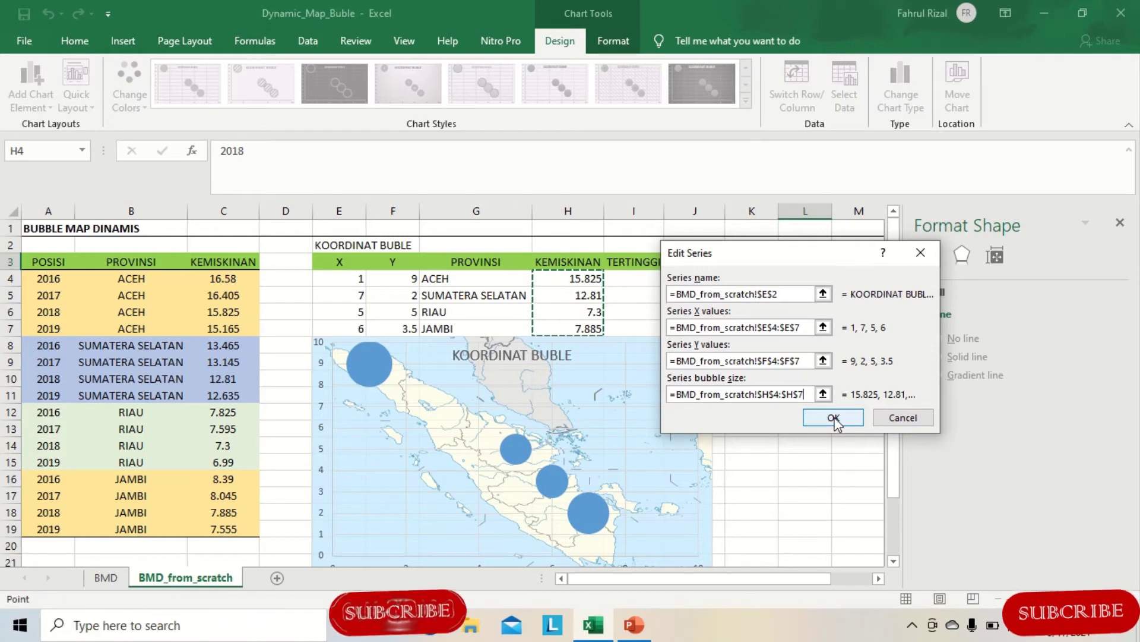
left_click(834, 418)
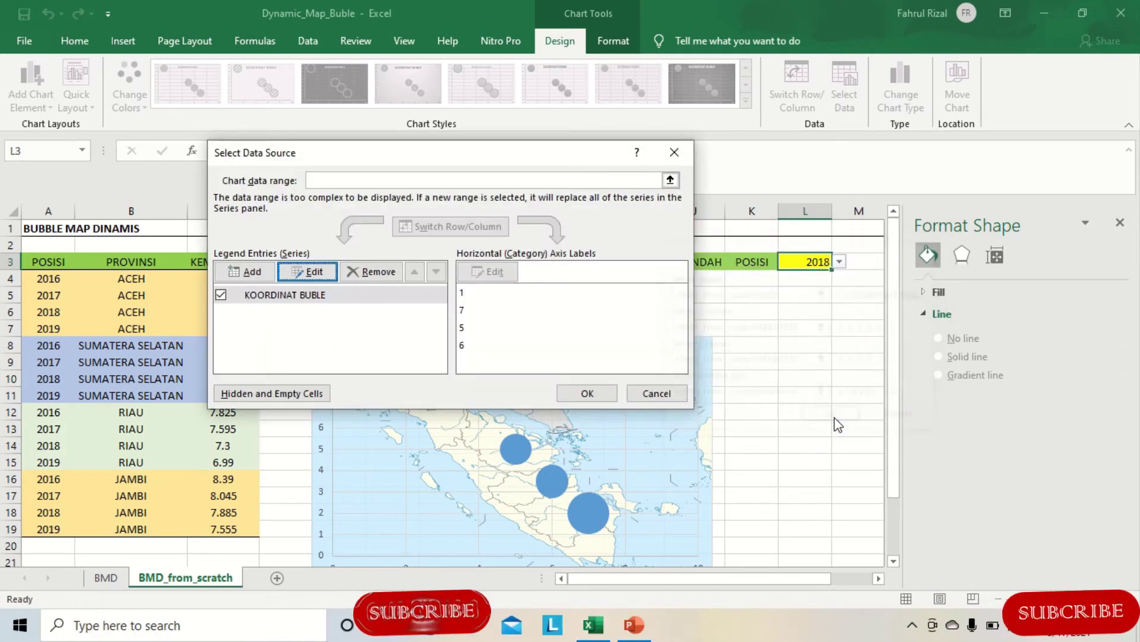
left_click(580, 395)
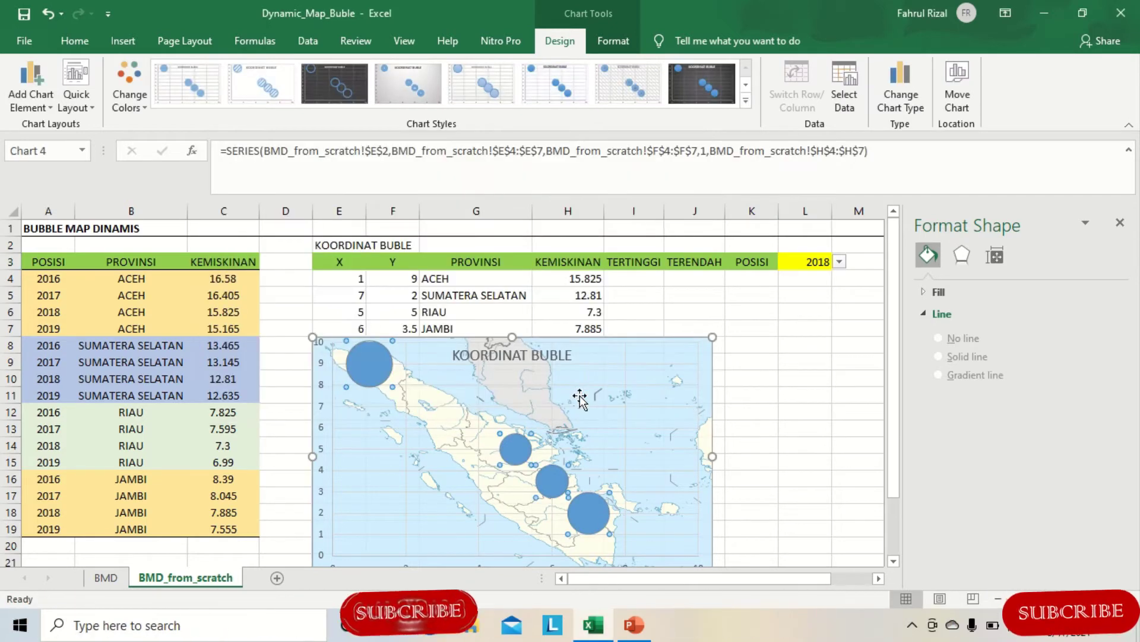
left_click(370, 357)
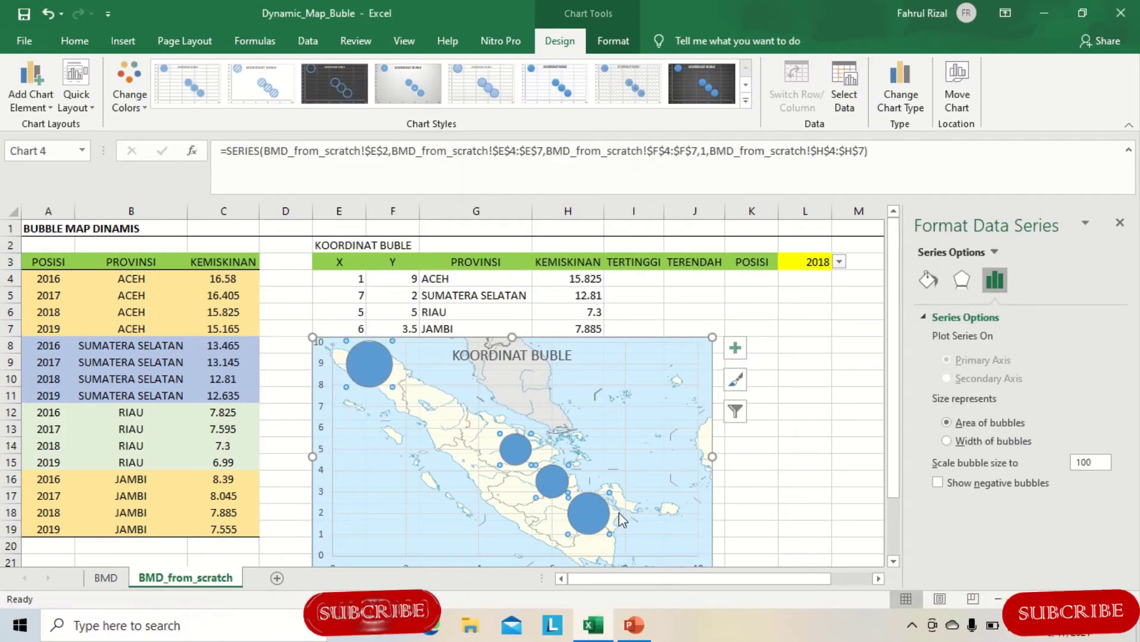
mouse_move(387, 369)
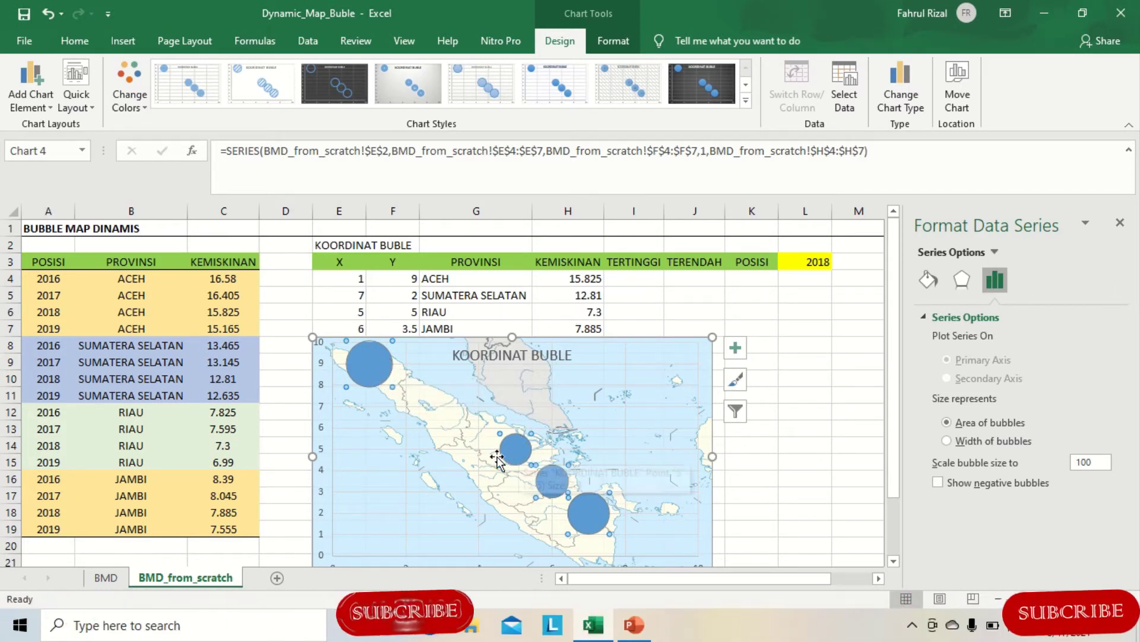
Delete the vertical and horizontal axis labels from the bubble map.
left_click(323, 364)
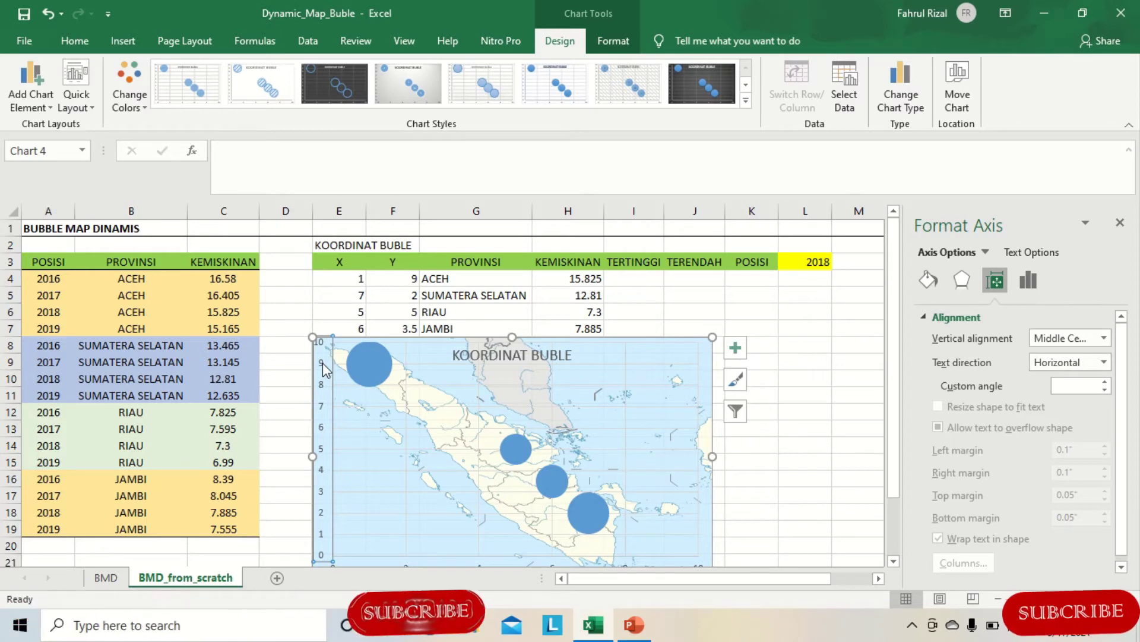
left_click(323, 363)
key("Delete")
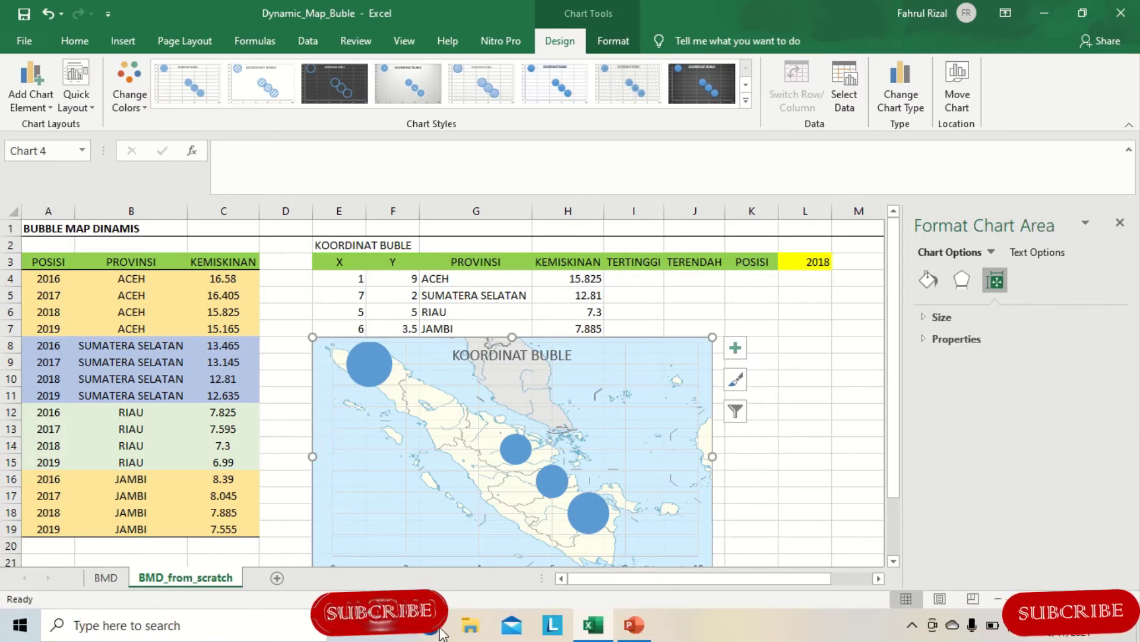
scroll(772, 476, "down", 1)
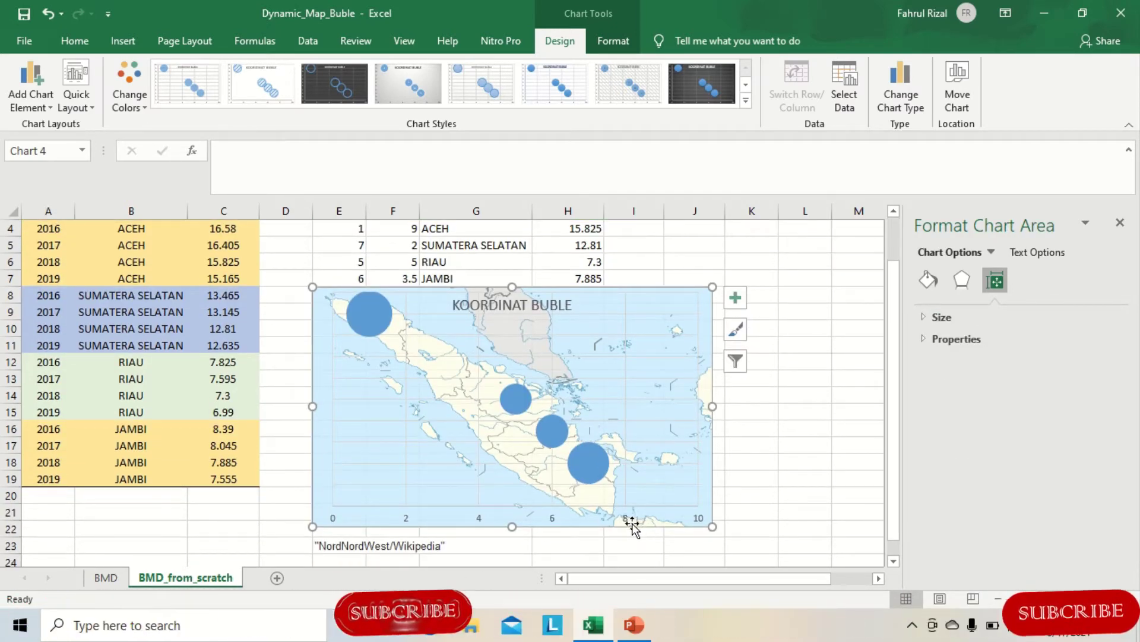
left_click(629, 523)
key("Delete")
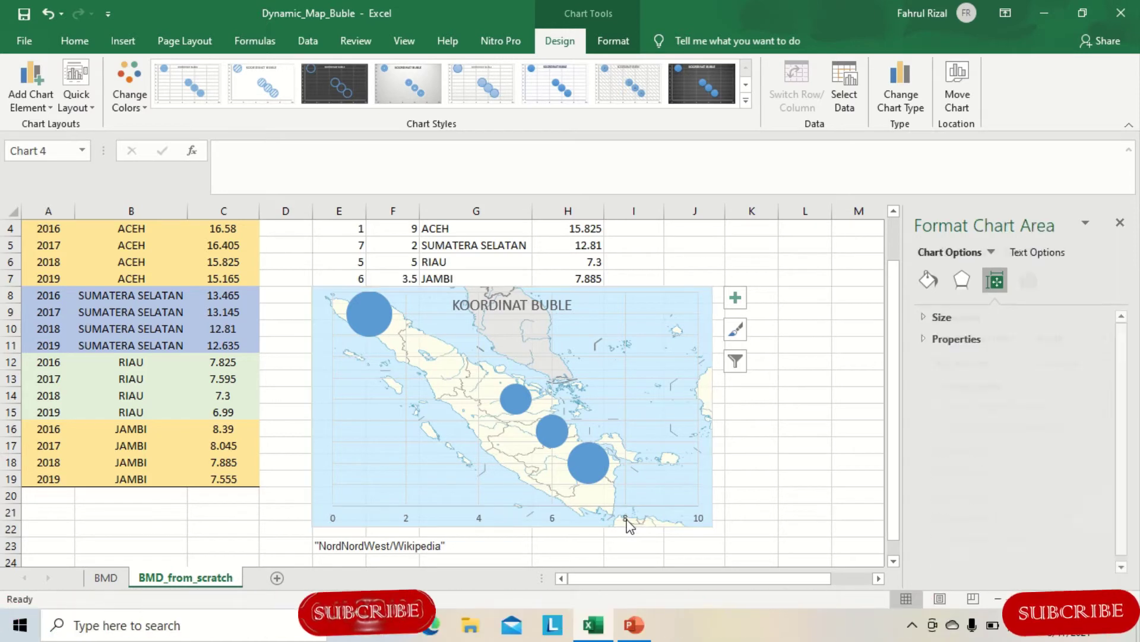
Delete the vertical and horizontal major gridlines from the bubble map.
left_click(478, 494)
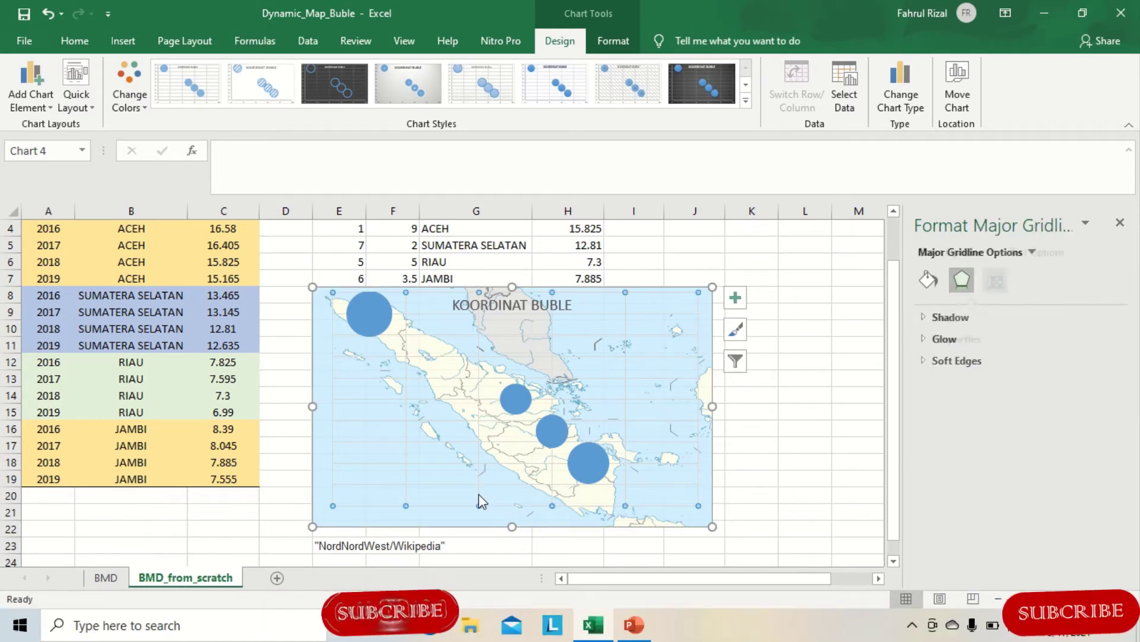
left_click(350, 443)
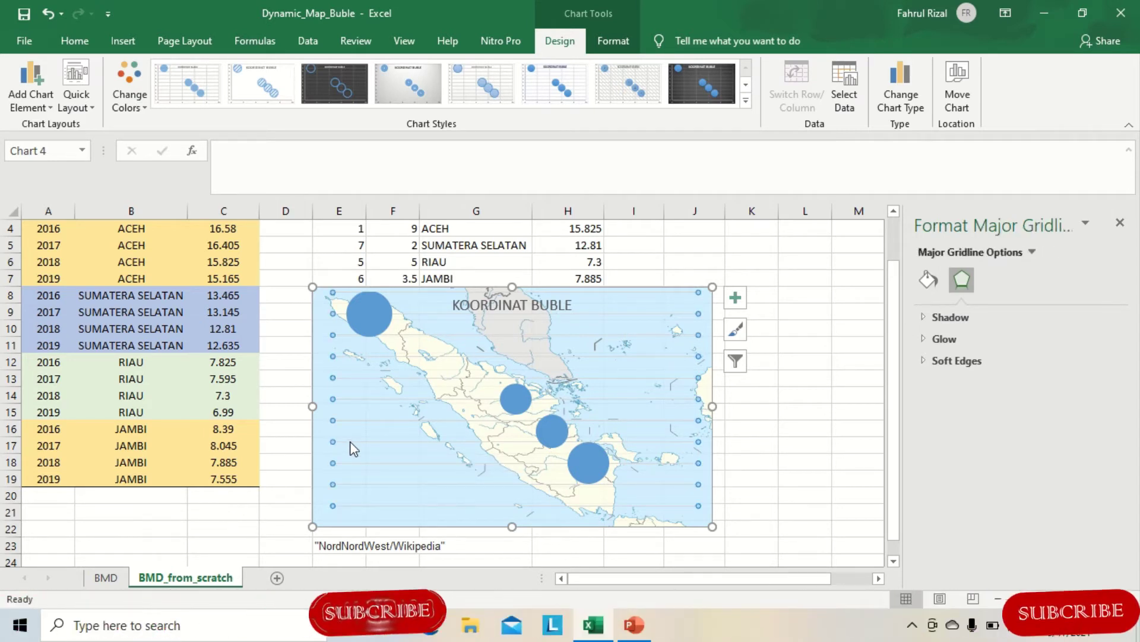
key("Delete")
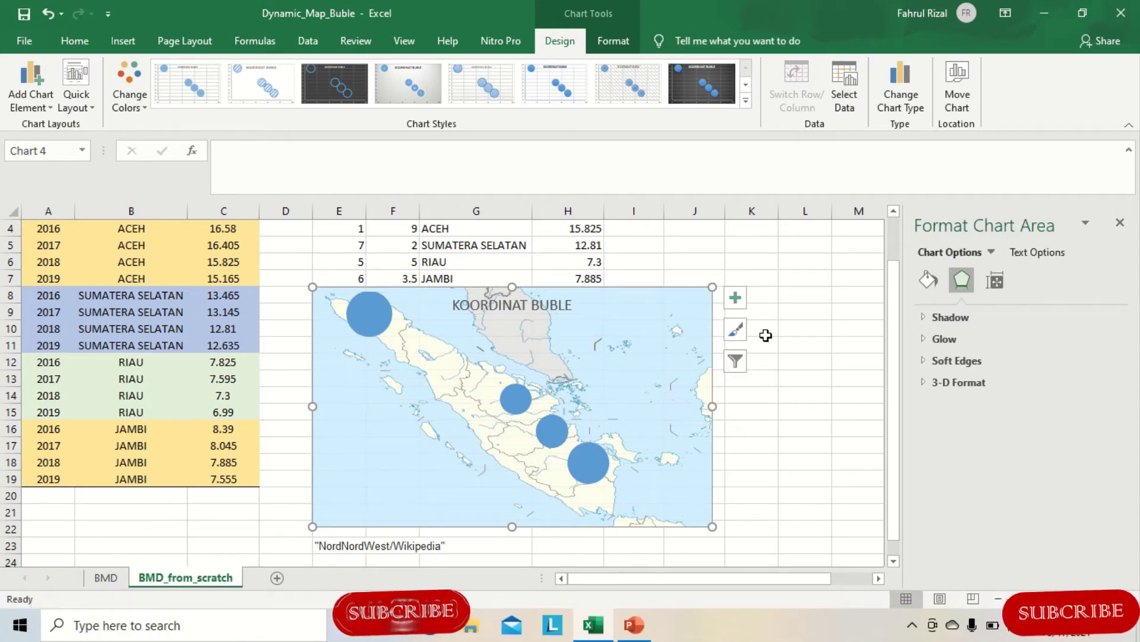
Try sizing the bubble series by Width of bubbles, and switch it back to Area of bubbles.
left_click(372, 319)
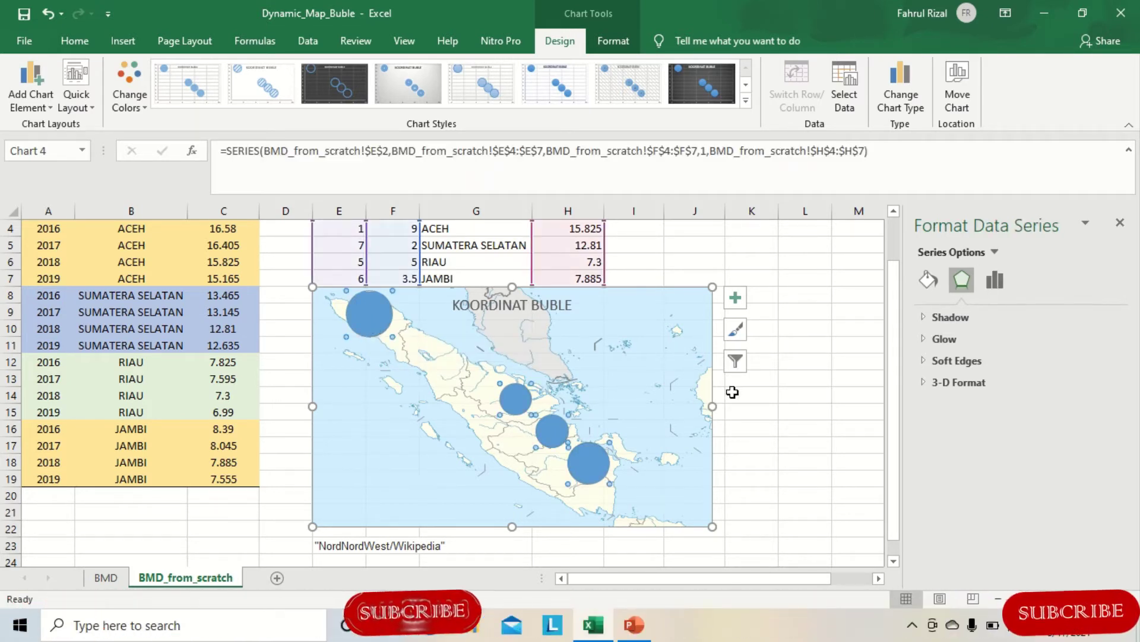
scroll(793, 415, "up", 1)
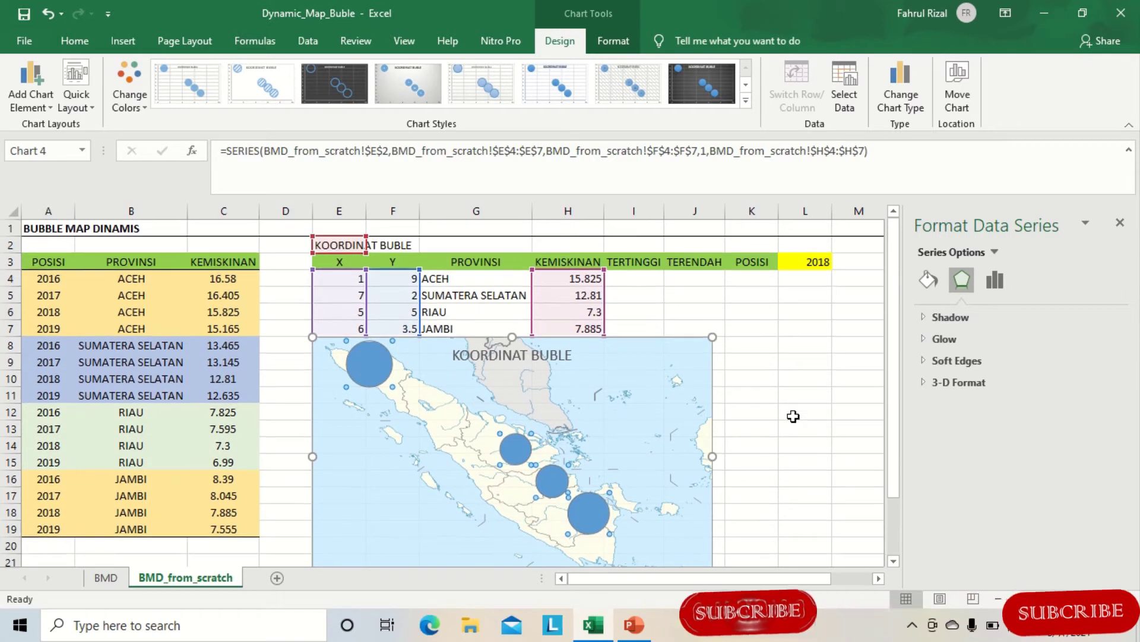
right_click(363, 363)
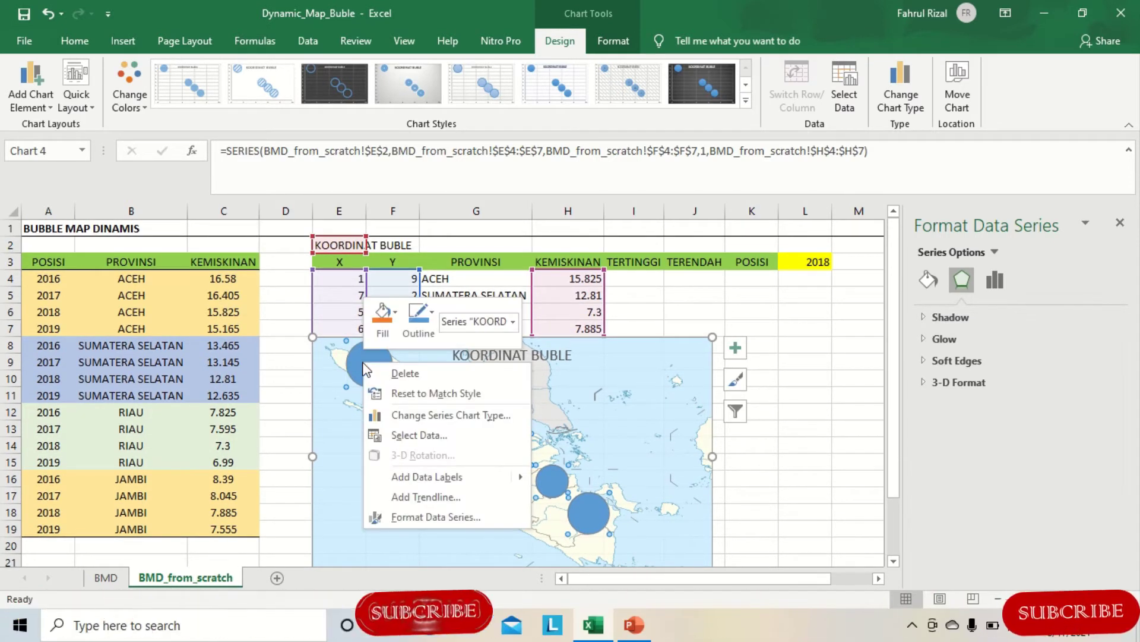
left_click(443, 514)
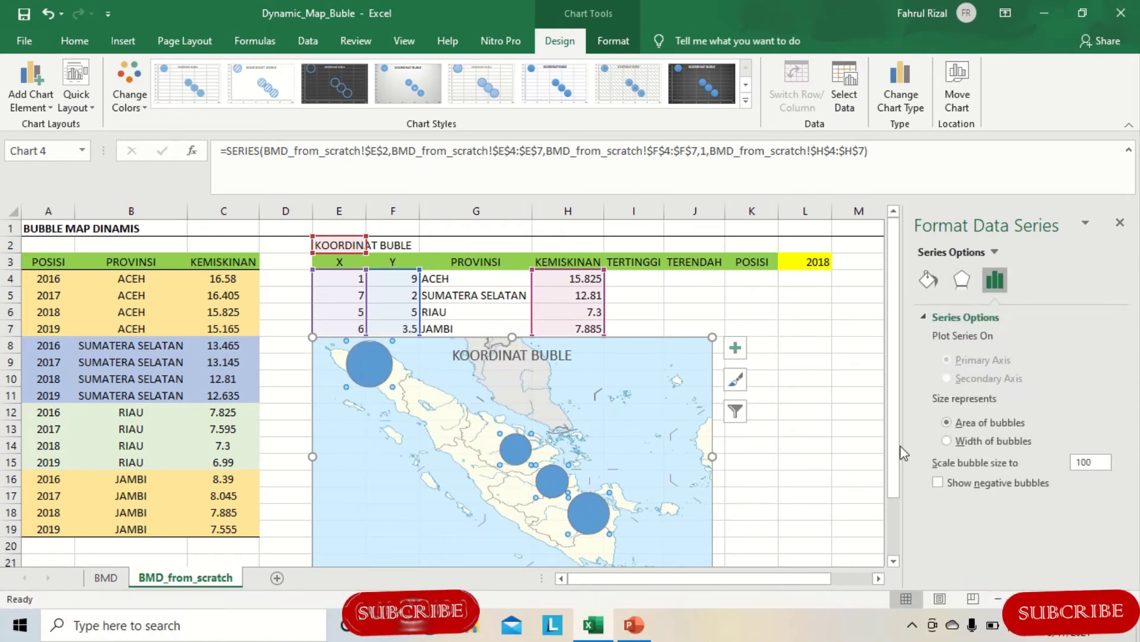
left_click(928, 280)
left_click(962, 281)
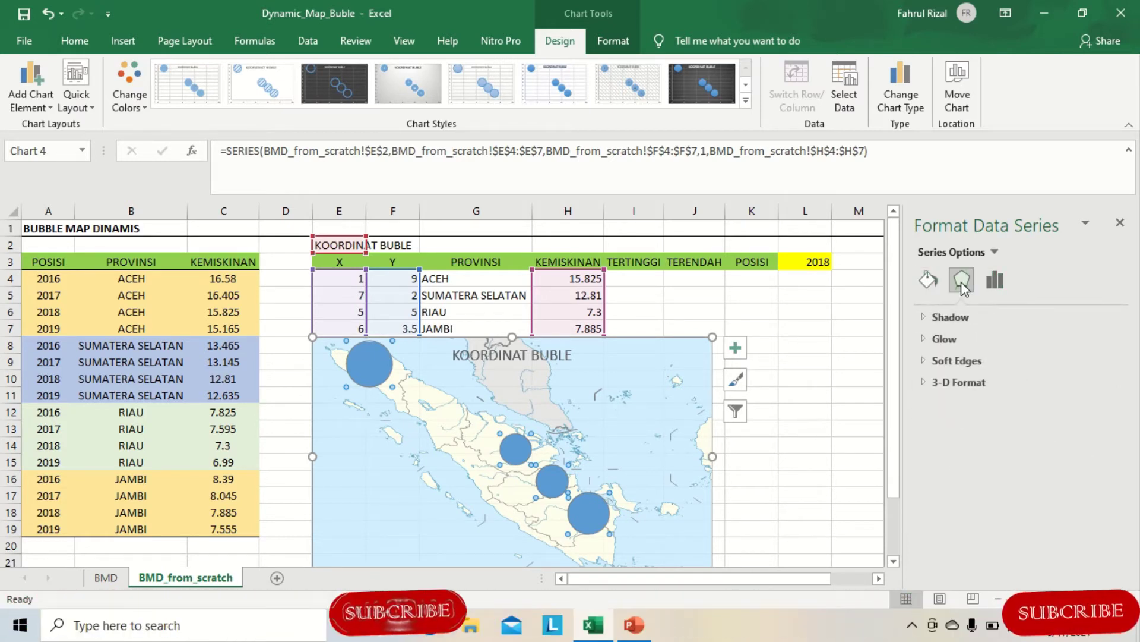
left_click(995, 282)
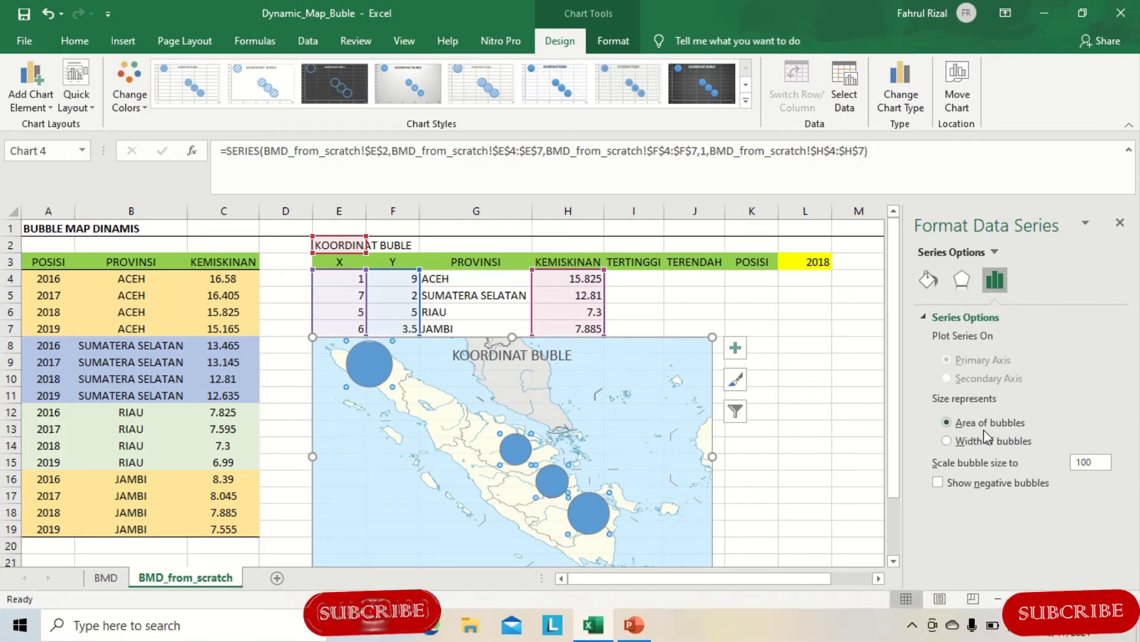
left_click(946, 441)
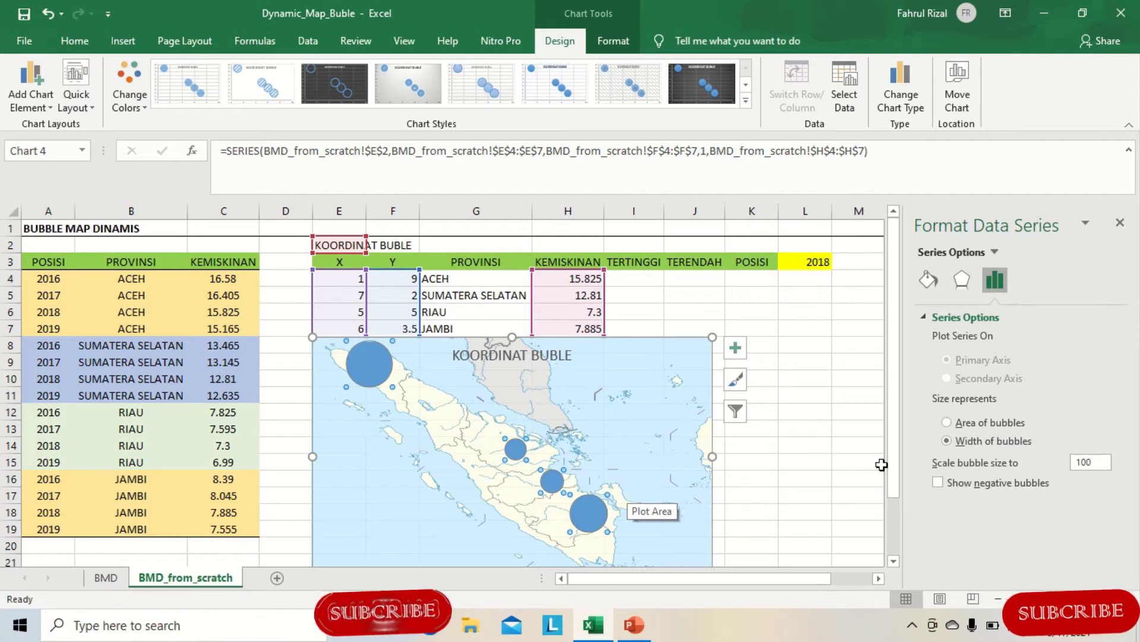
left_click(947, 423)
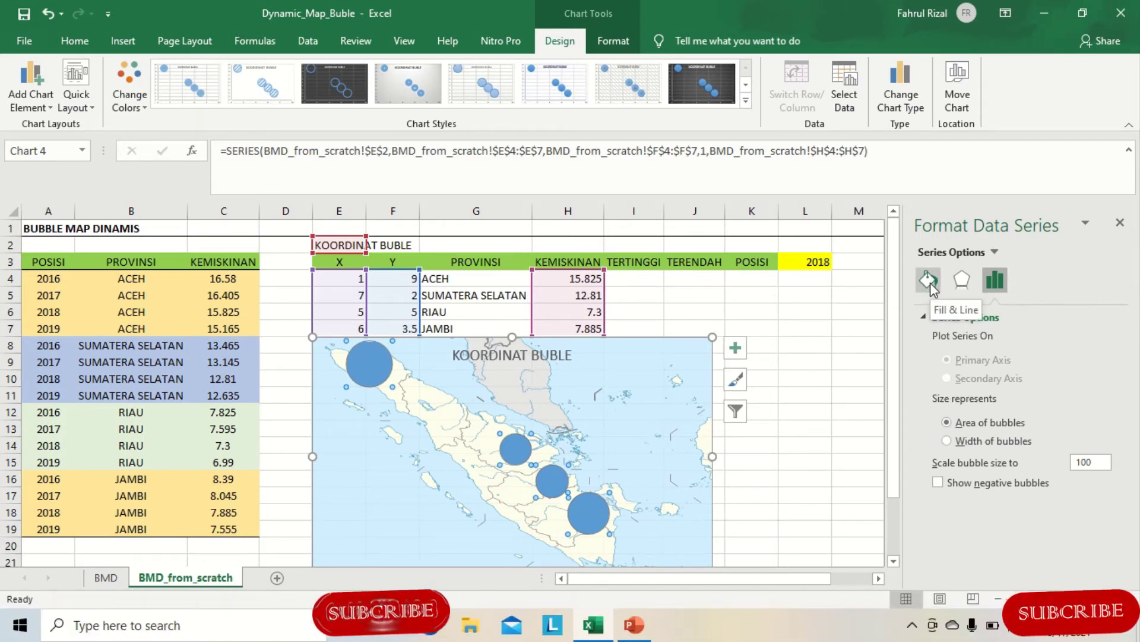
Add data labels to the bubbles of the KOORDINAT BUBLE series on the map.
left_click(276, 360)
left_click(374, 385)
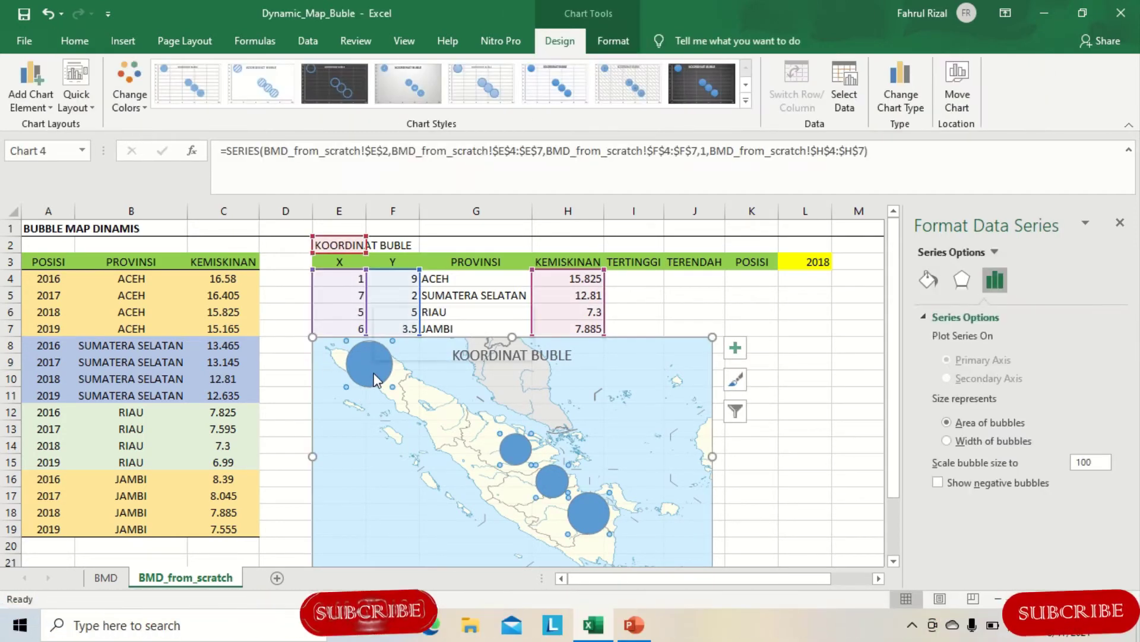
right_click(375, 380)
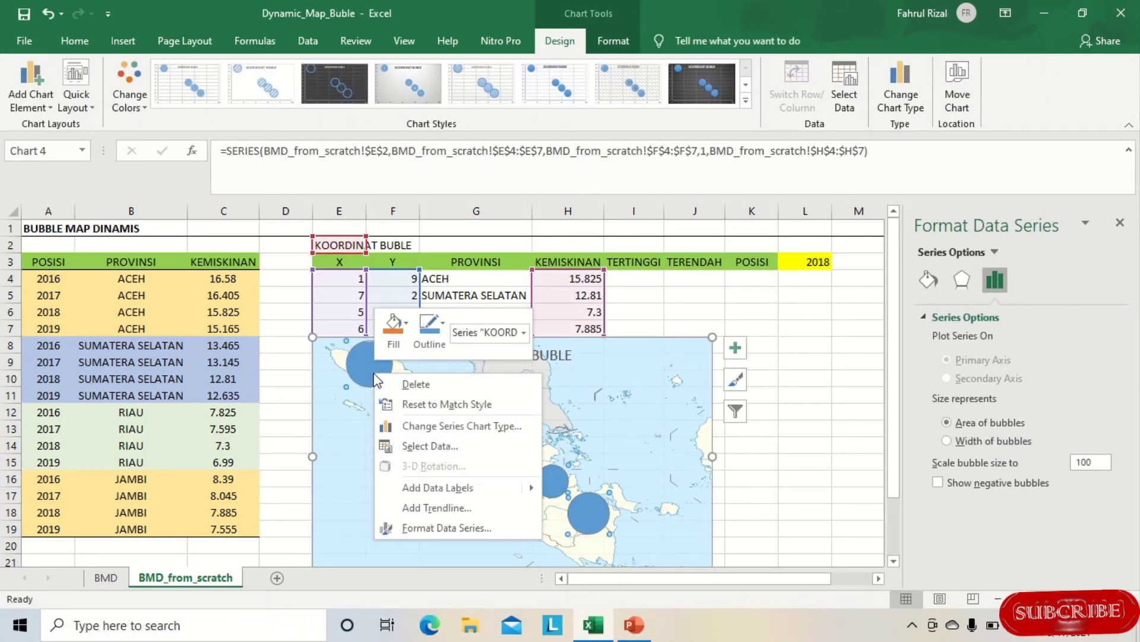
left_click(488, 493)
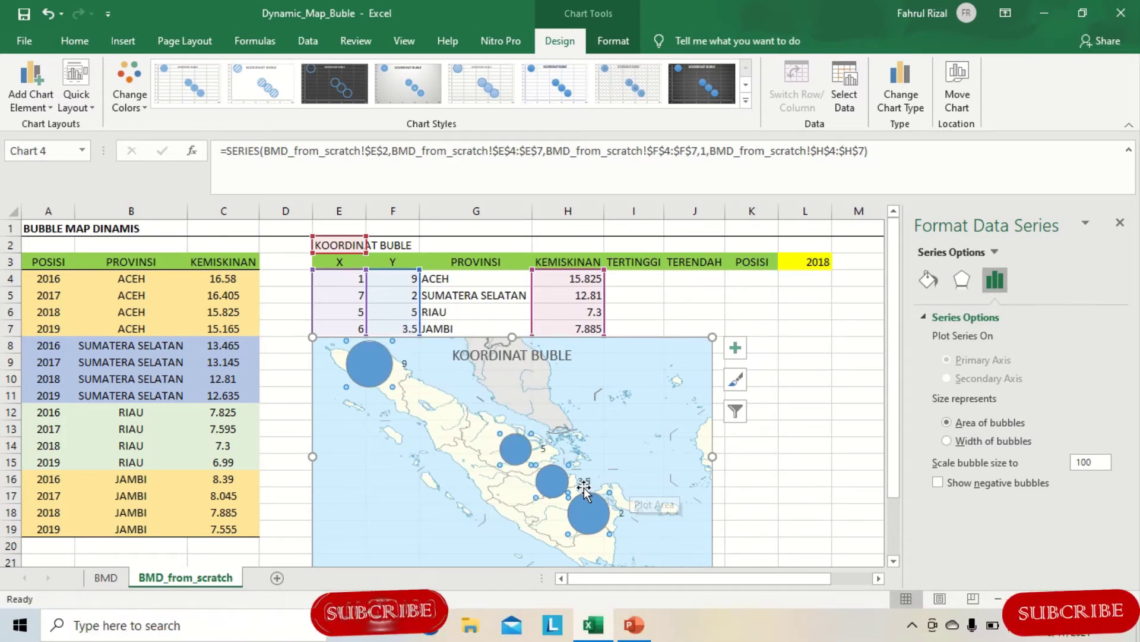
left_click(803, 463)
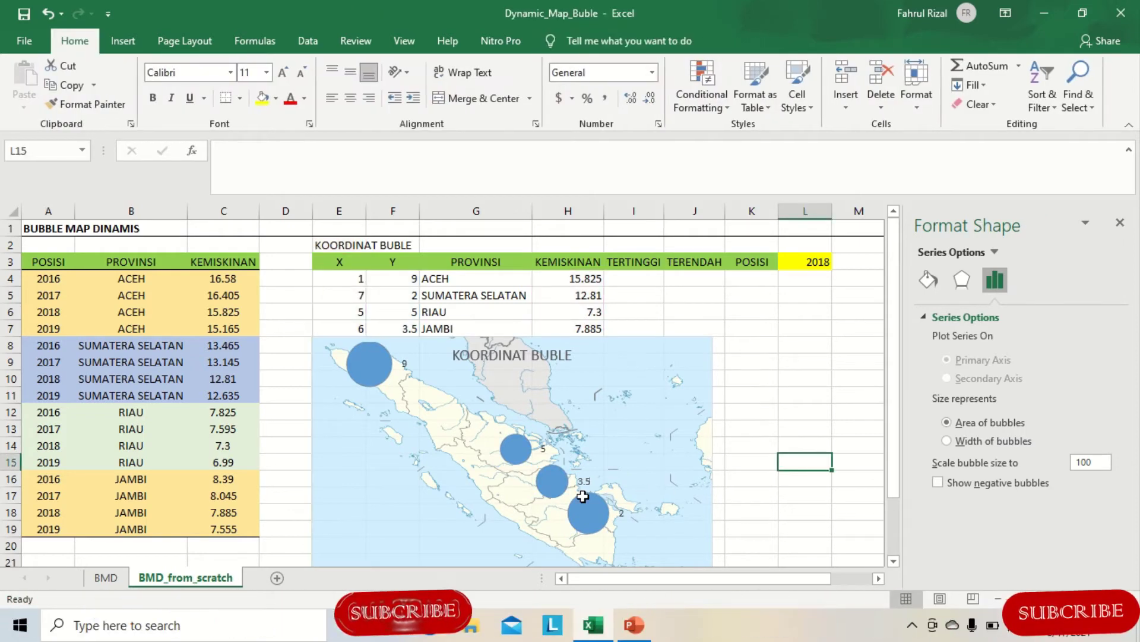
Make the bubble data labels show Bubble Size instead of Y Value.
left_click(584, 483)
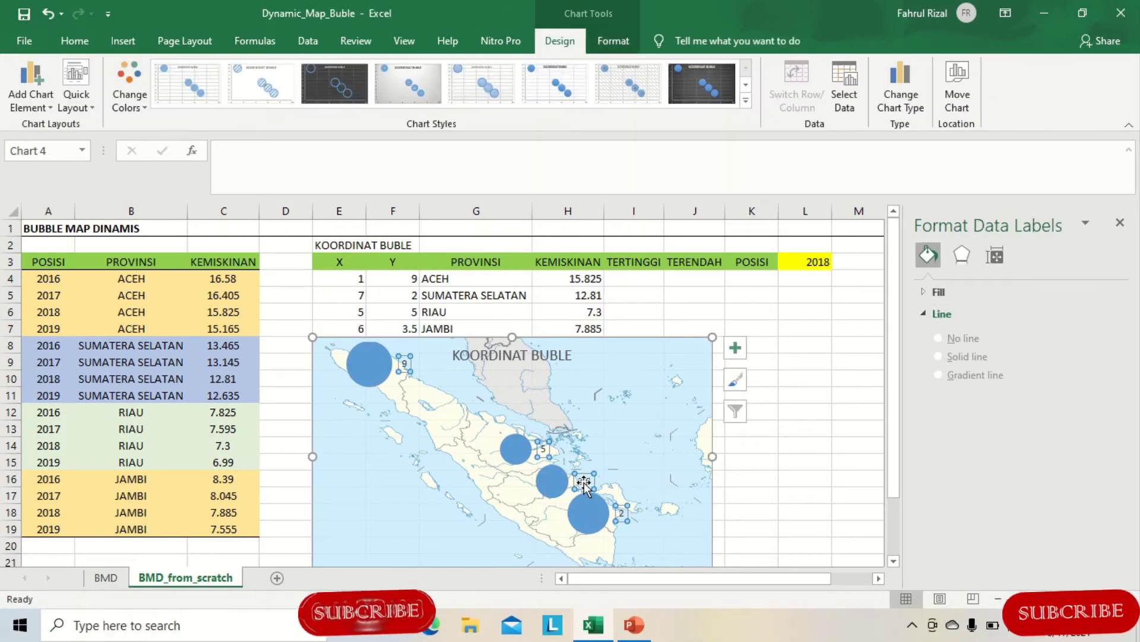
right_click(583, 482)
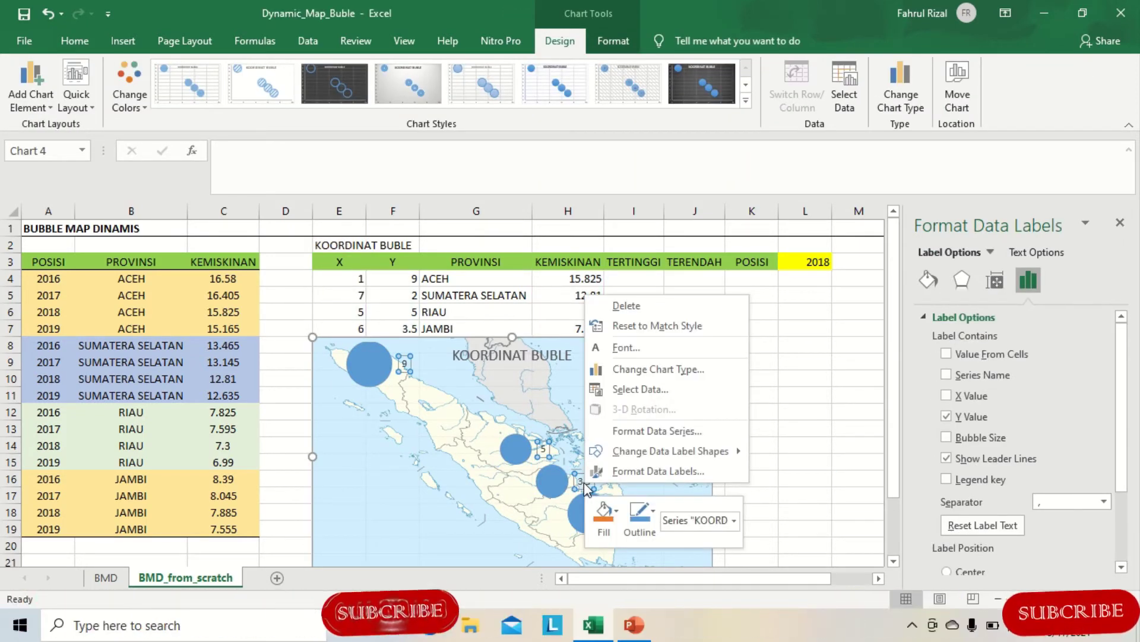
left_click(638, 469)
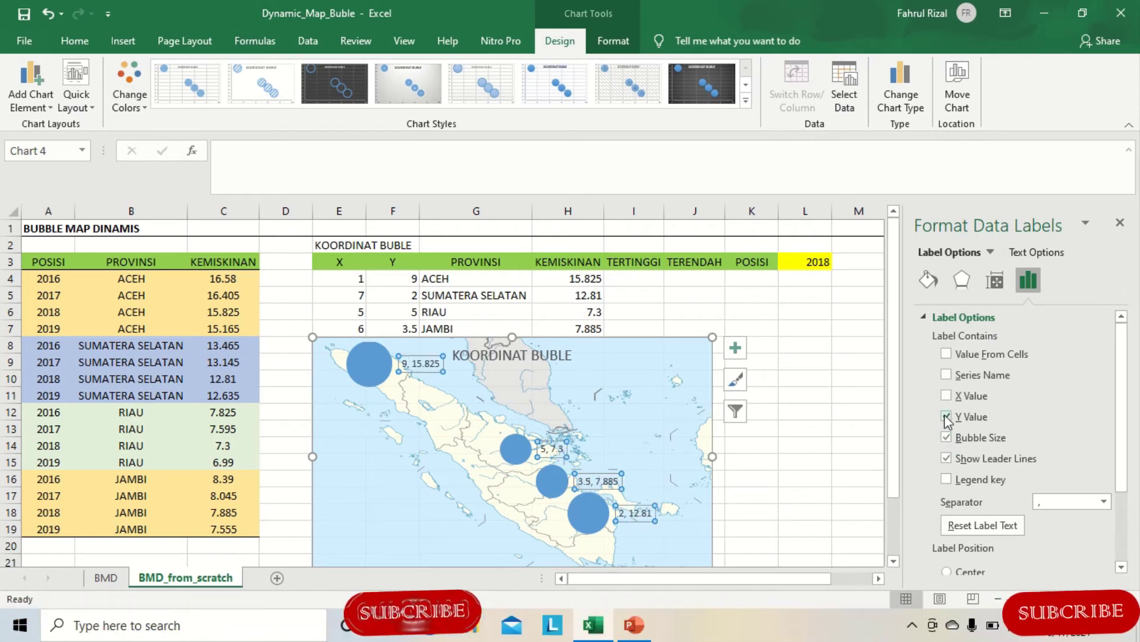
left_click(947, 417)
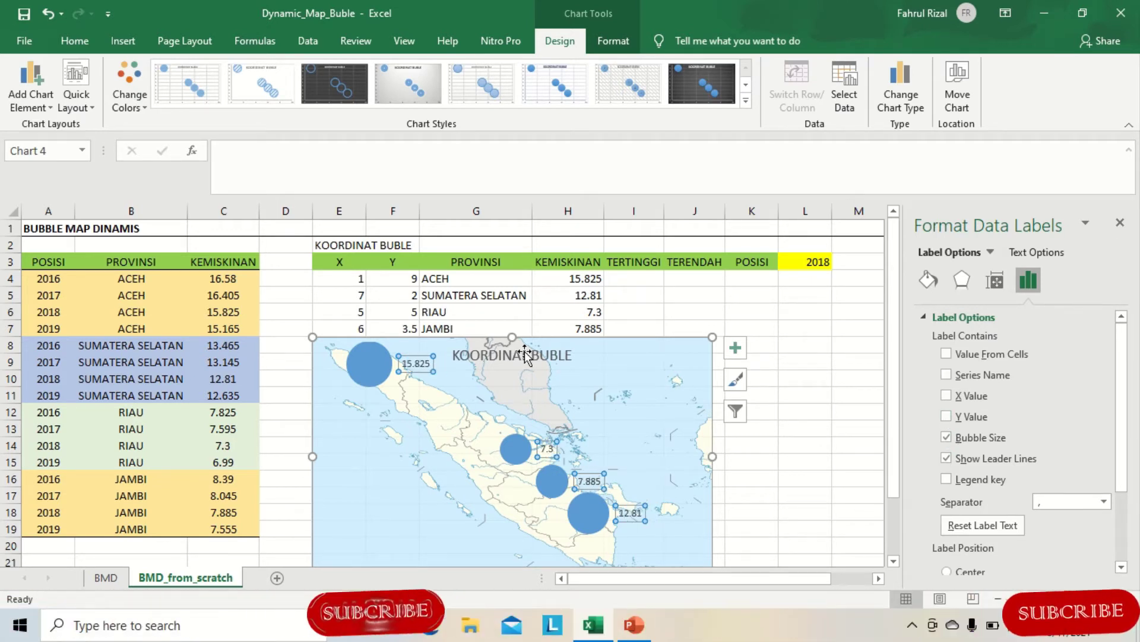
Set the label position of the bubble data labels to Center.
scroll(1131, 455, "down", 1)
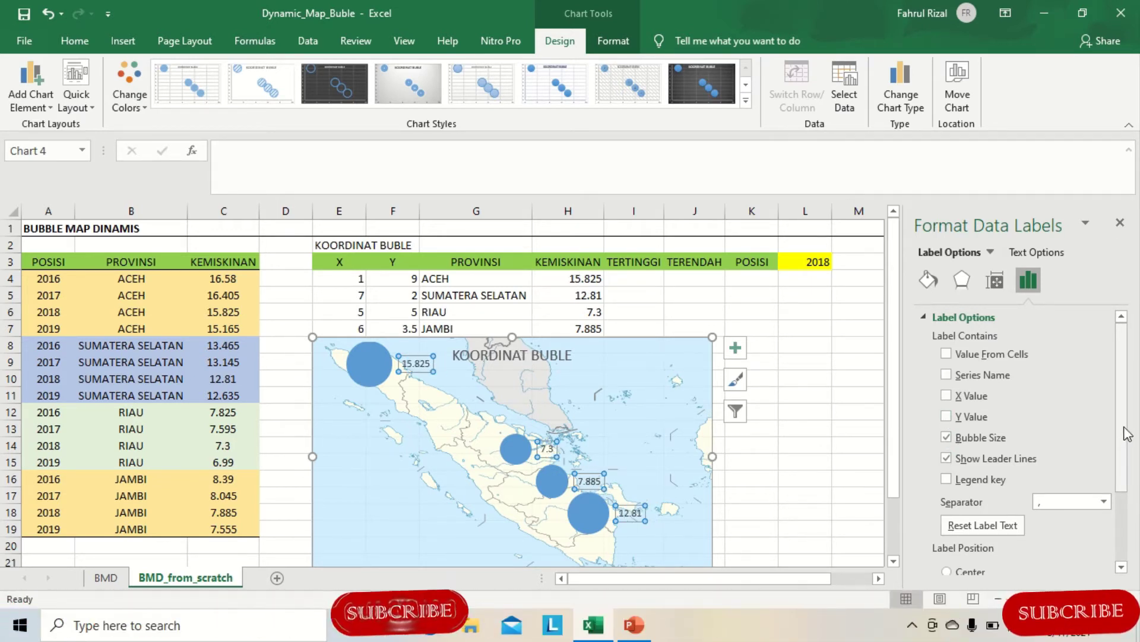
scroll(1130, 454, "down", 3)
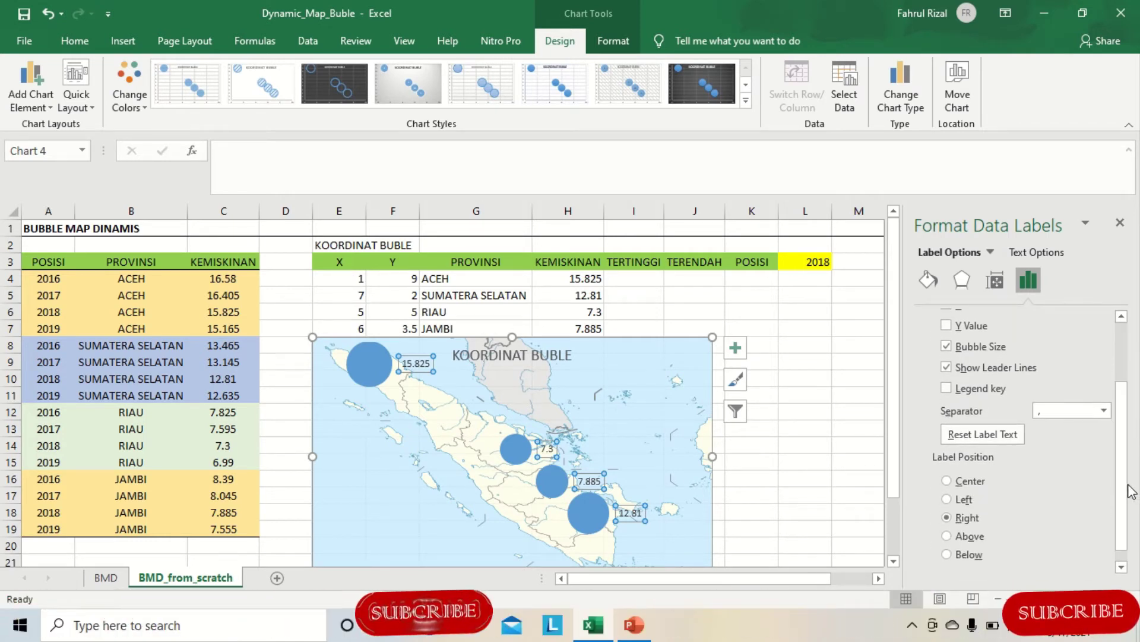
left_click(951, 482)
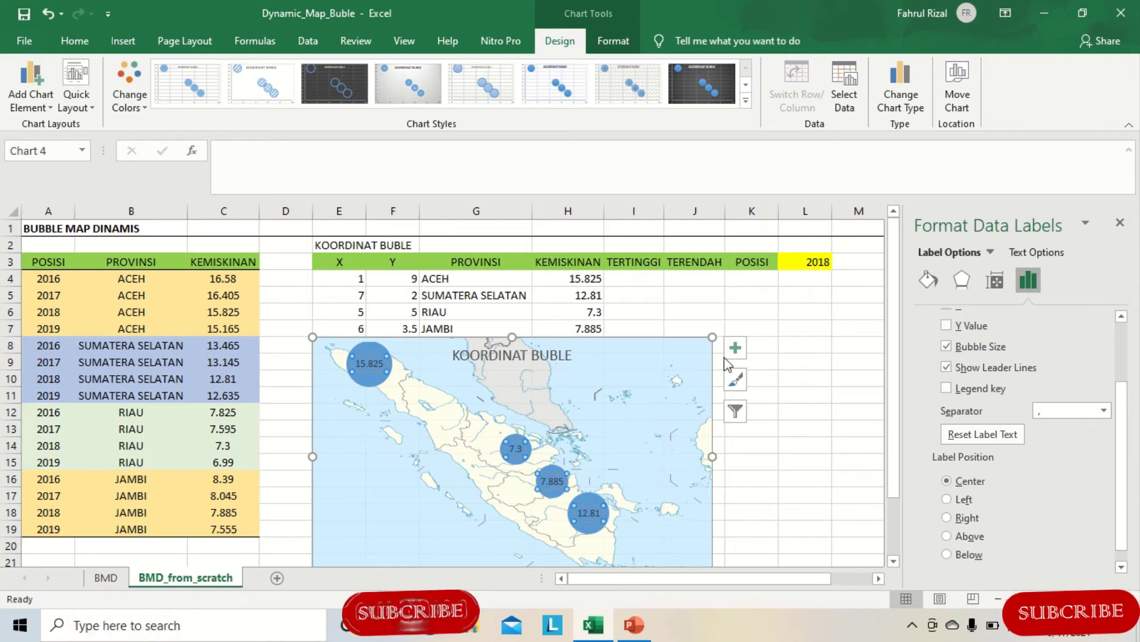
Try a solid white fill on the bubble data labels, and switch it back to No fill.
left_click(929, 284)
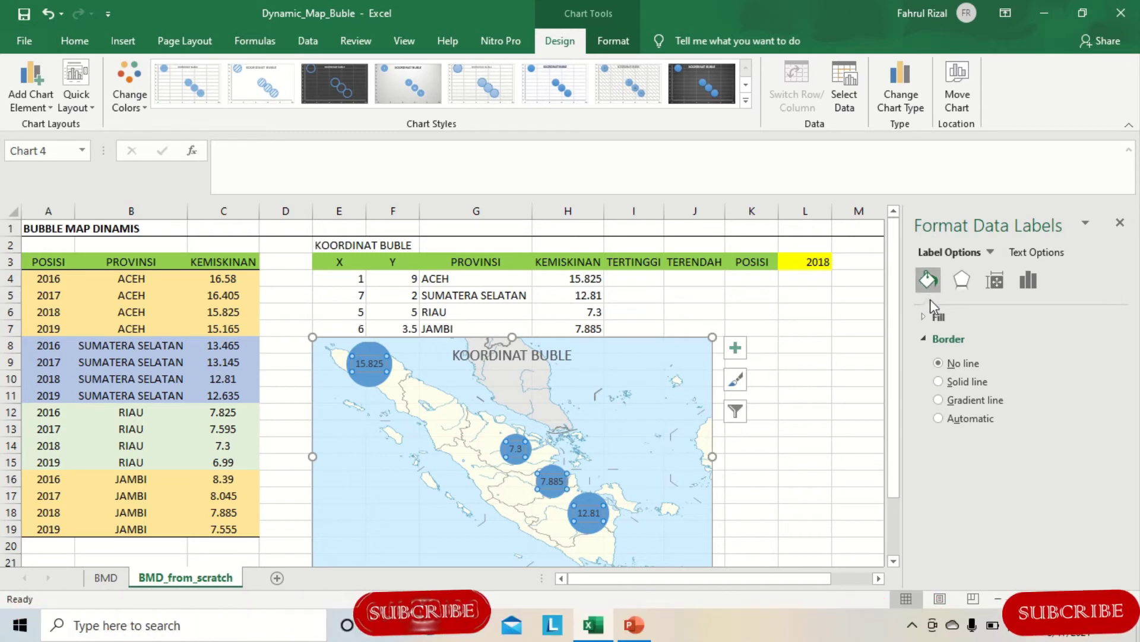
left_click(928, 318)
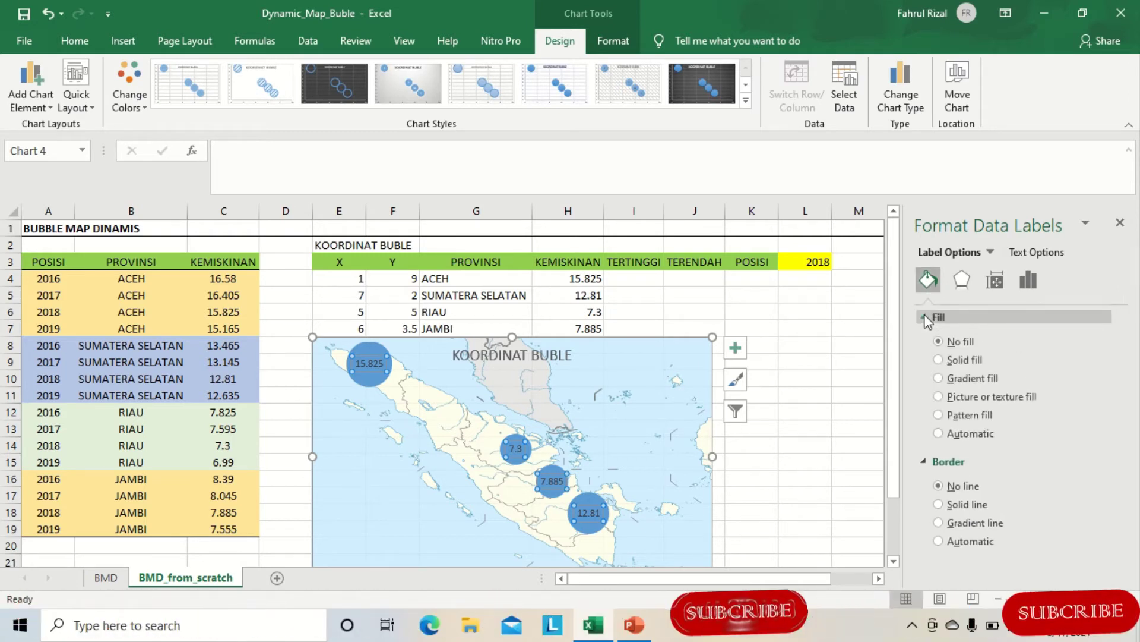
left_click(938, 360)
left_click(1086, 462)
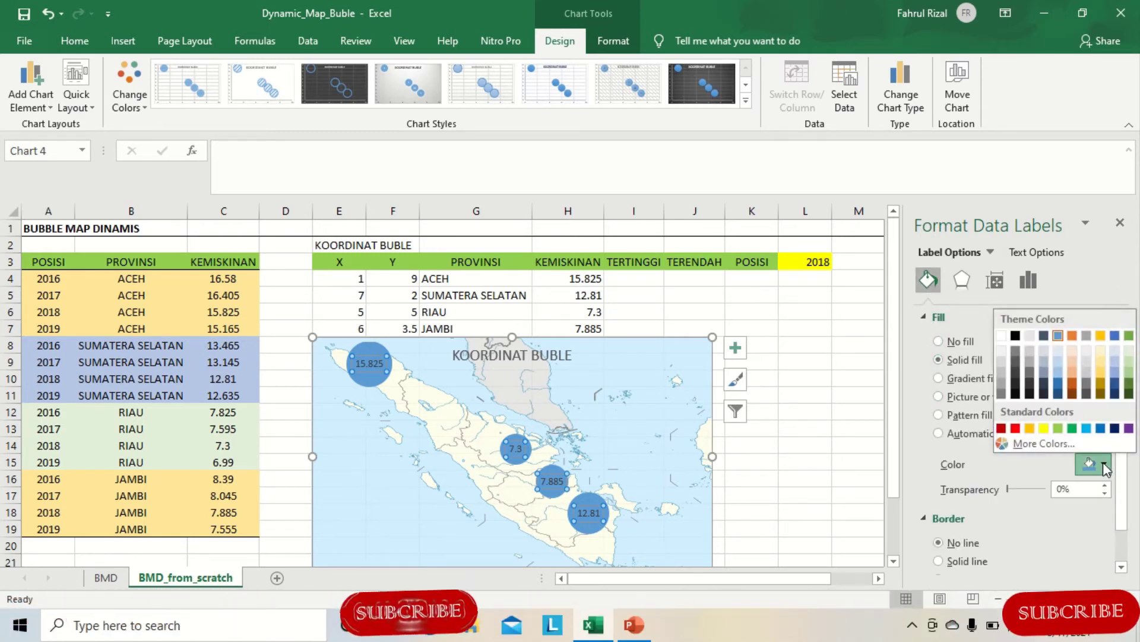
left_click(1002, 336)
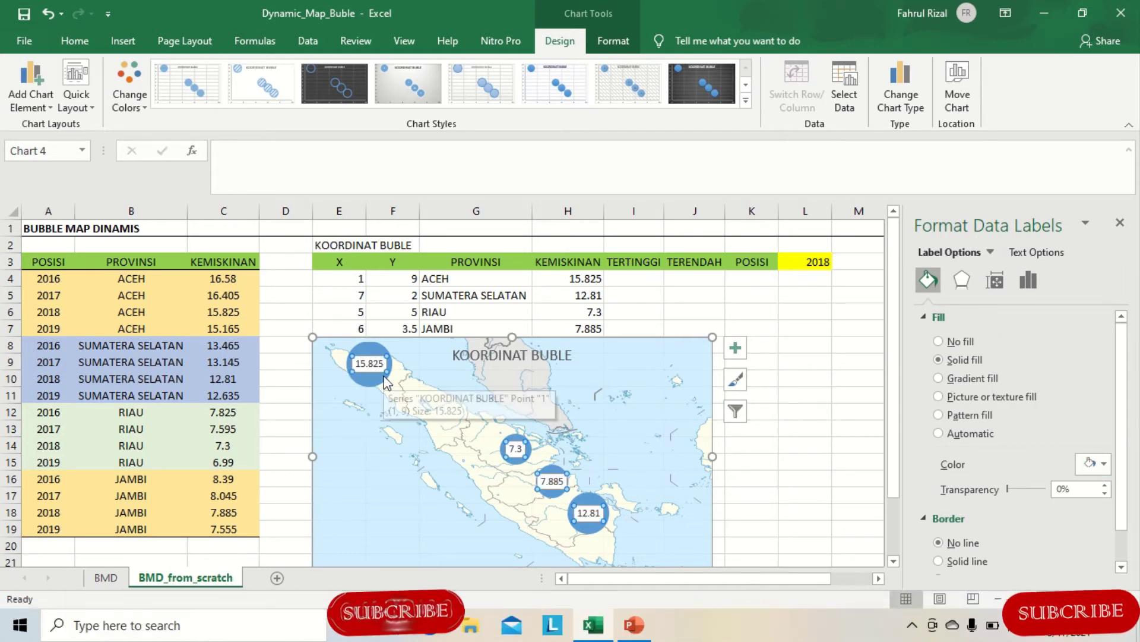
left_click(940, 341)
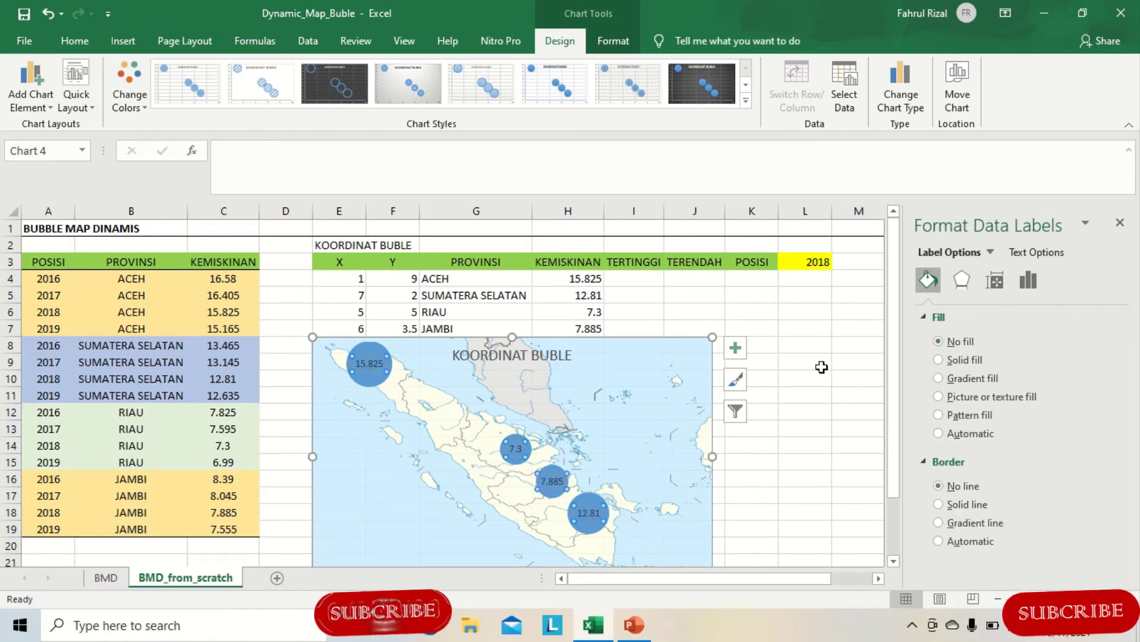
Format the bubble data labels with white, bold, 10-point text, and close the label formatting settings.
left_click(75, 43)
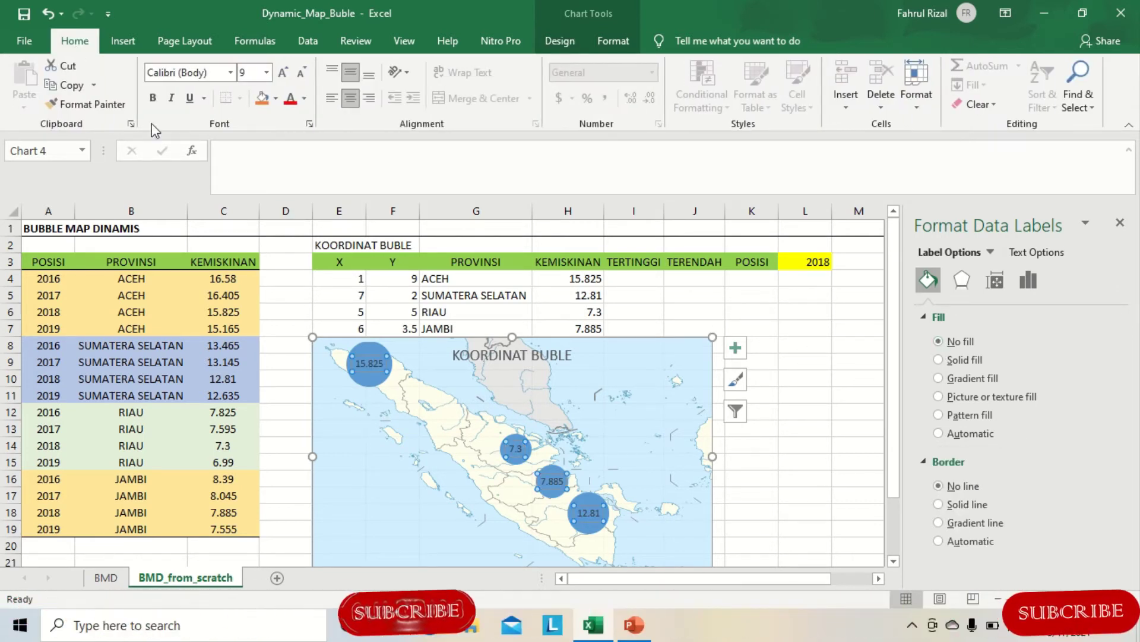
left_click(306, 98)
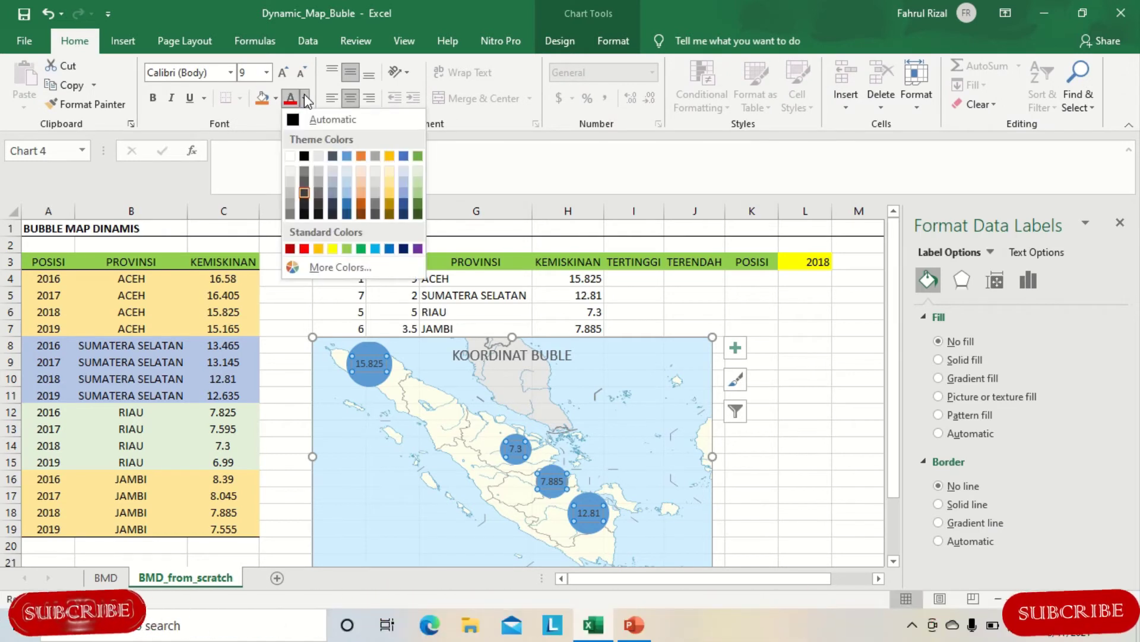
left_click(289, 156)
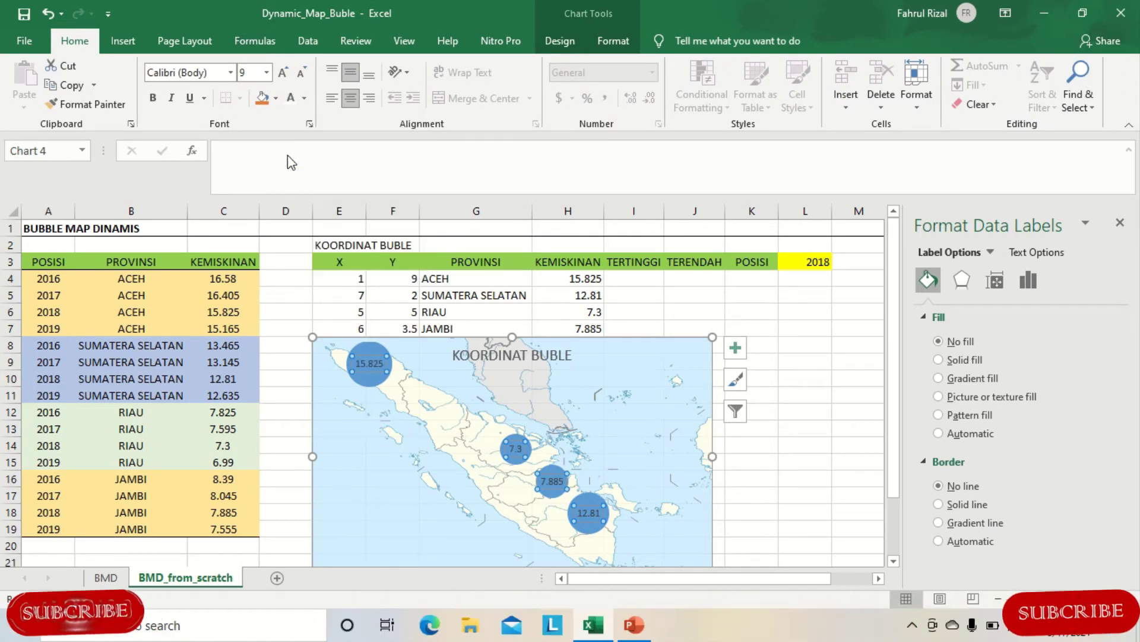
left_click(153, 98)
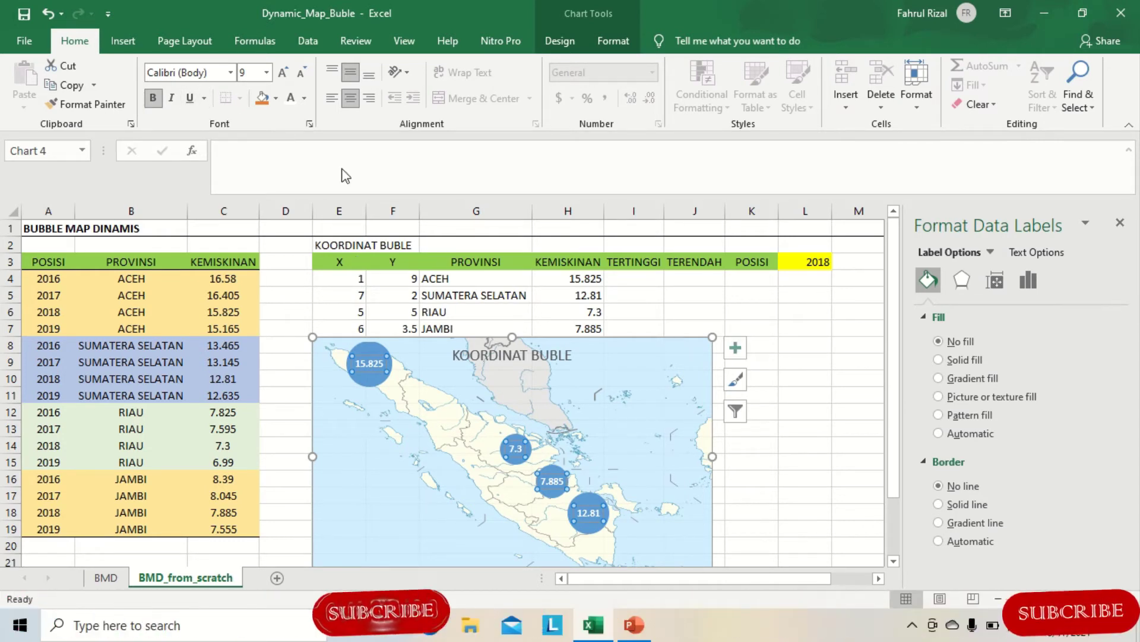
left_click(266, 72)
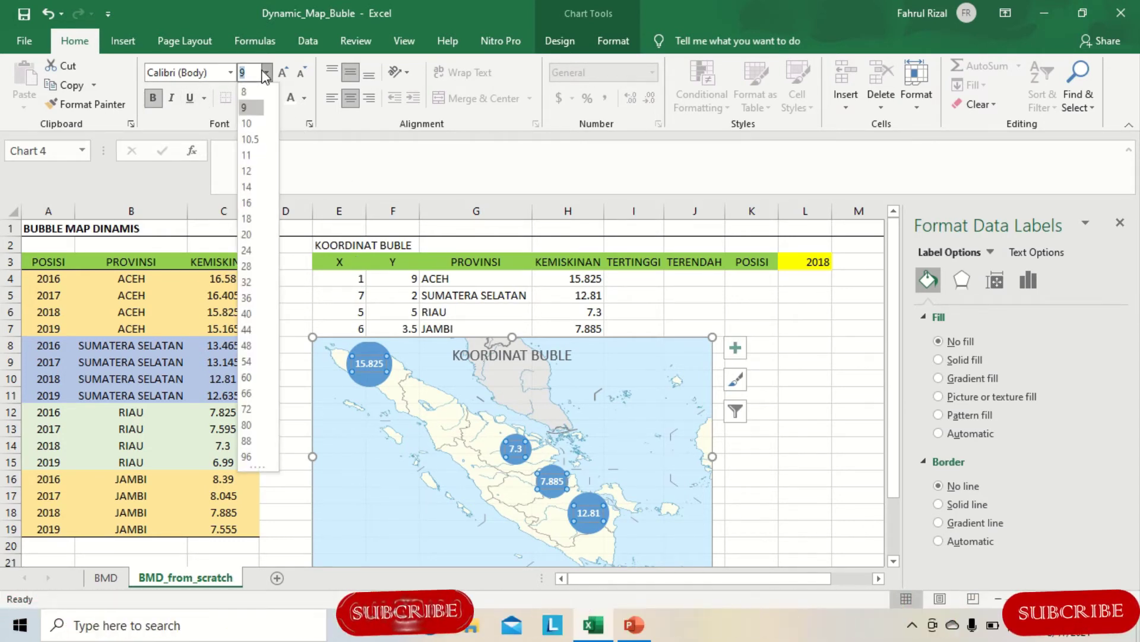
left_click(250, 122)
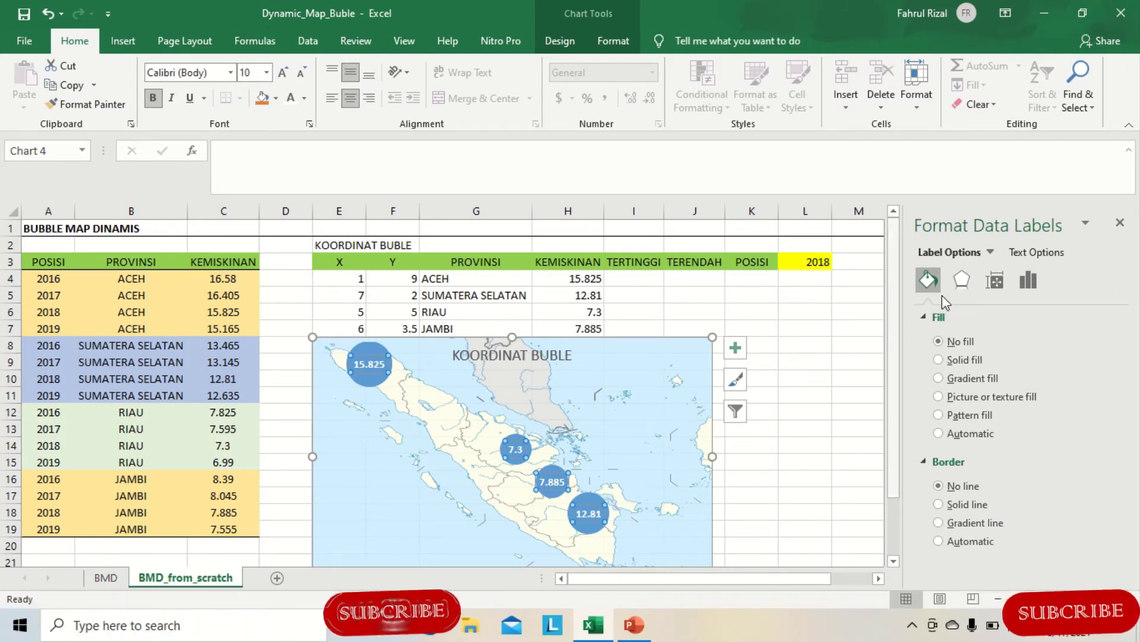
left_click(1122, 224)
left_click(824, 379)
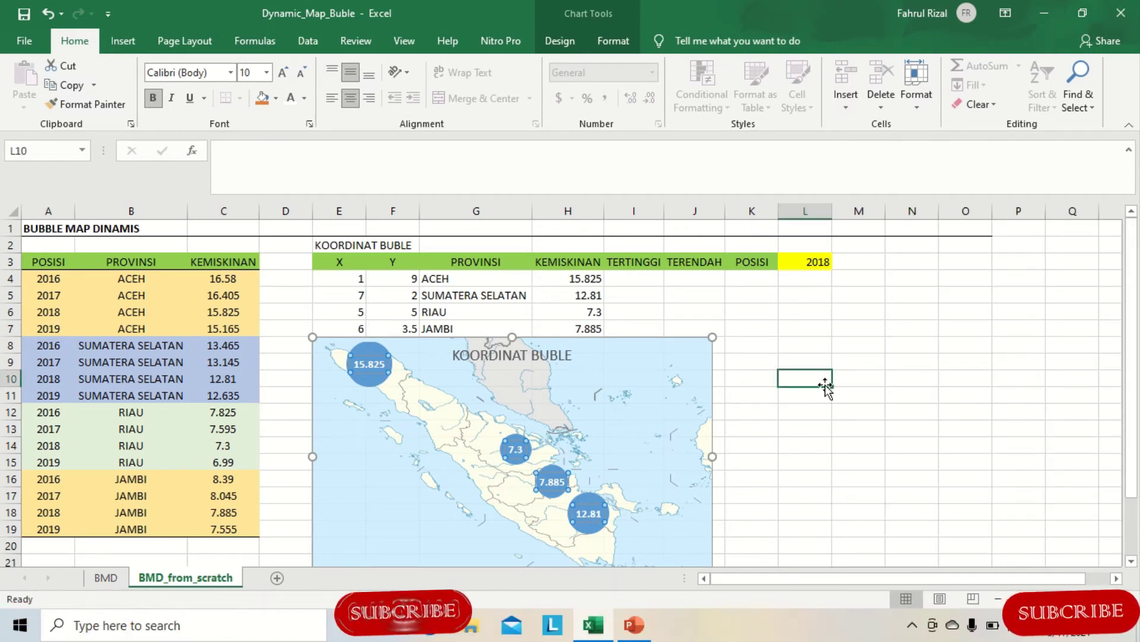
Start a formula in the TERTINGGI cell of the ACEH row, I4.
scroll(808, 395, "down", 1)
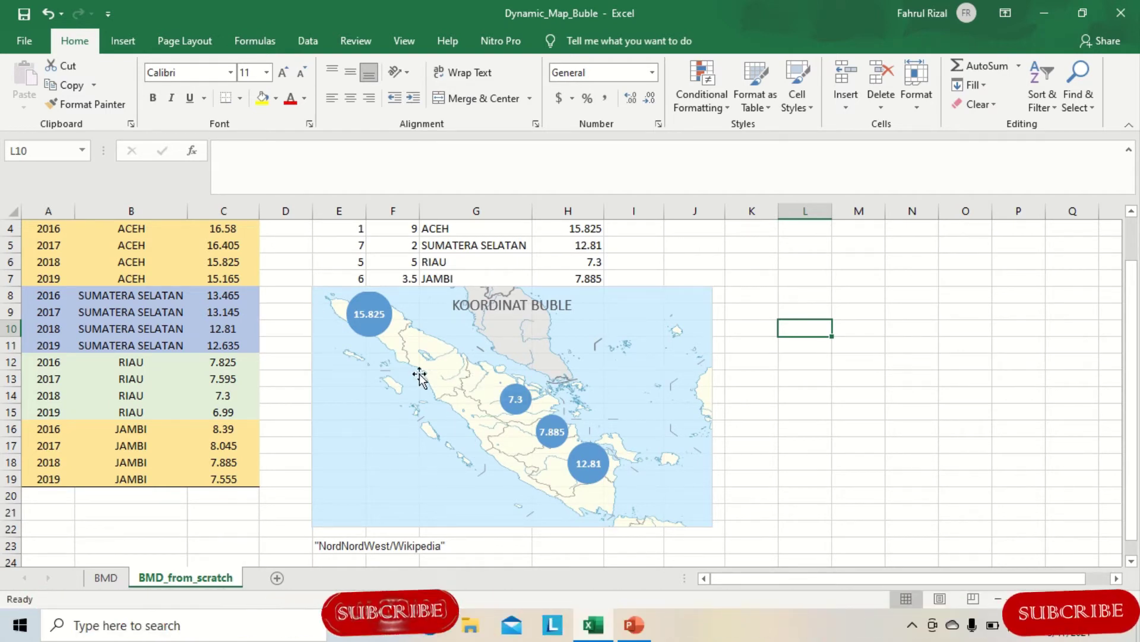
scroll(427, 387, "up", 1)
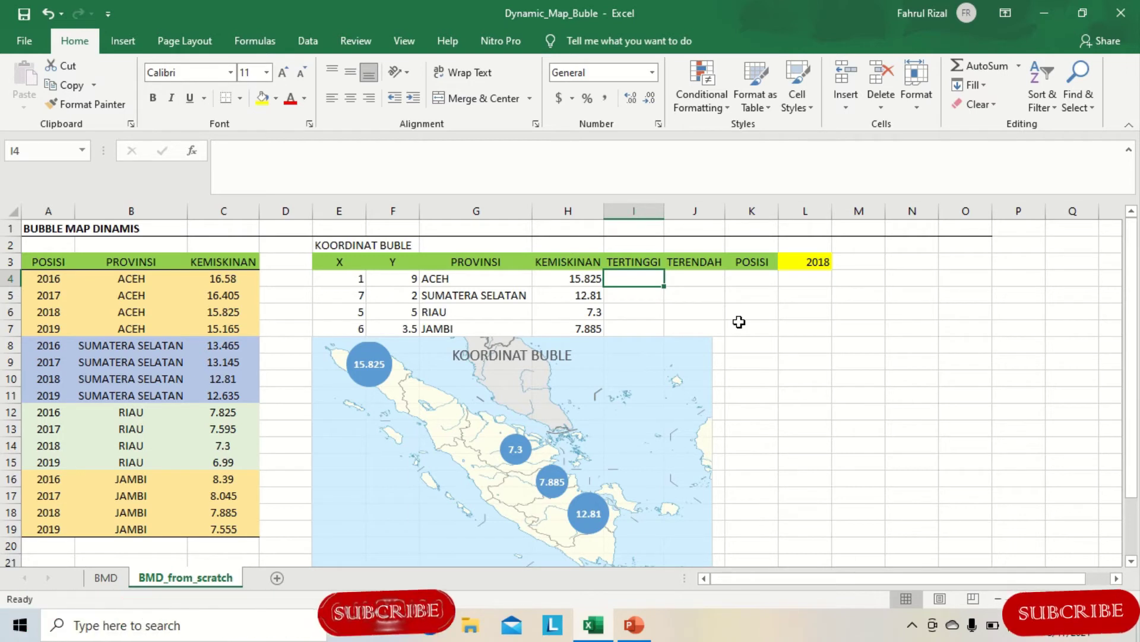
type("=")
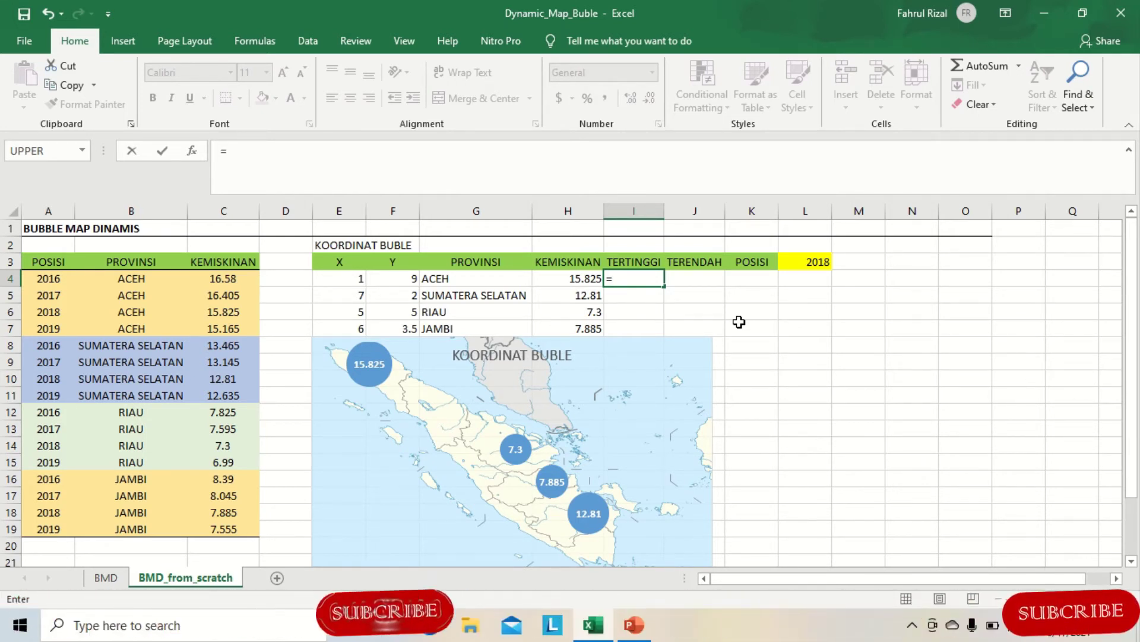
type("MAX(")
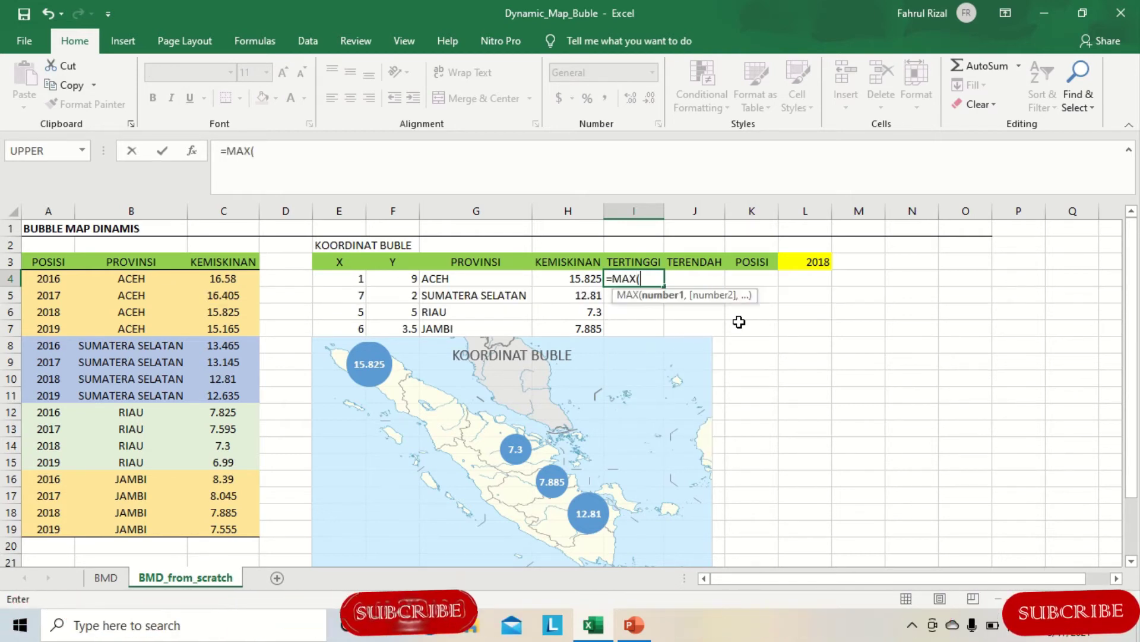
key("BackSpace")
key("BackSpace")
key("BackSpace")
key("BackSpace")
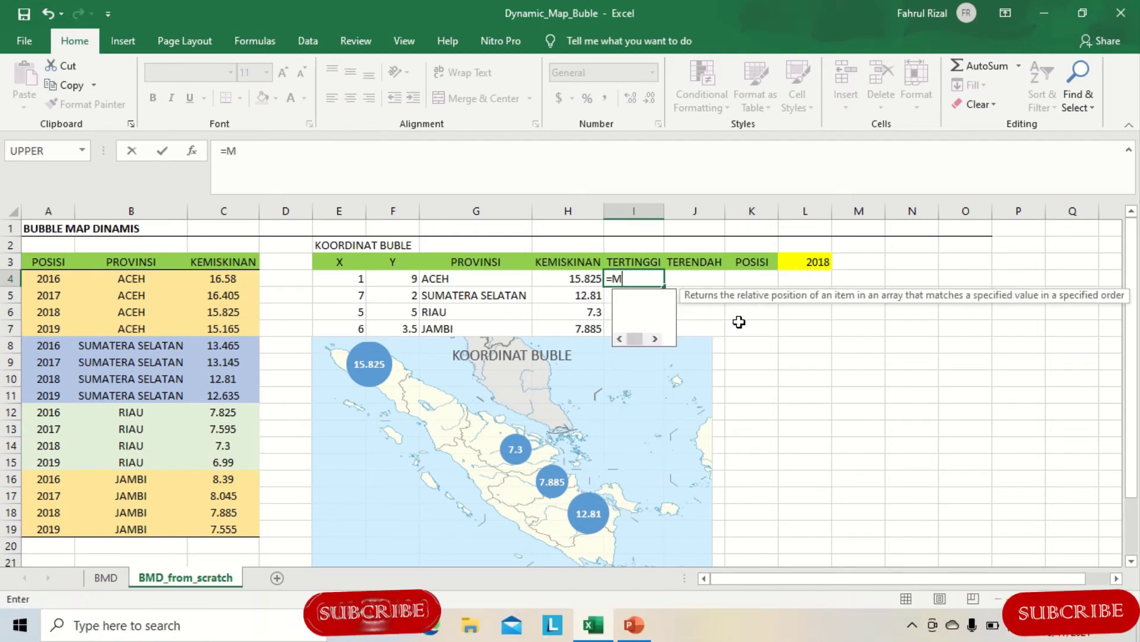
Enter the formula =IF(H4=MAX($H$4:$H$7),H4,"") in the ACEH row of the TERTINGGI column, I4.
type("IF(")
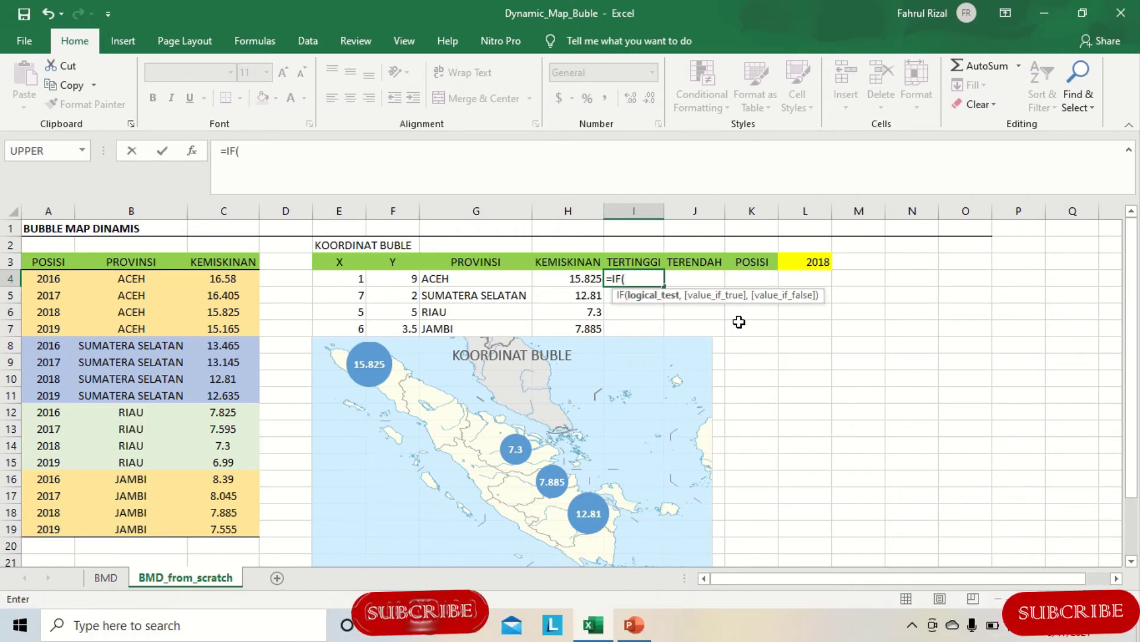
left_click(575, 277)
type("=")
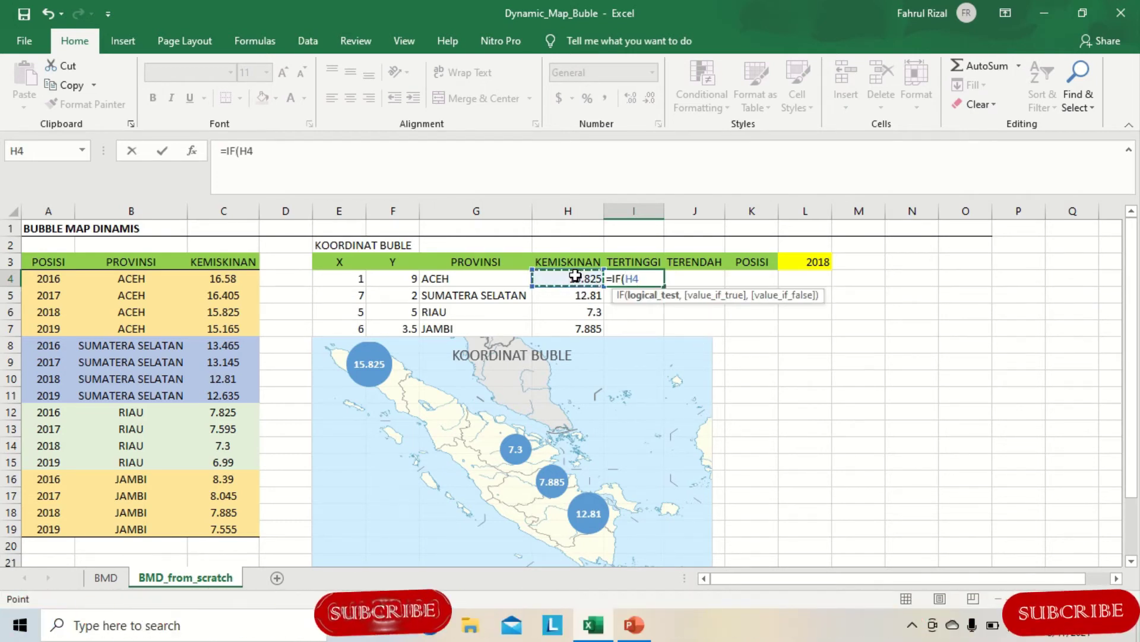
type("MAX(")
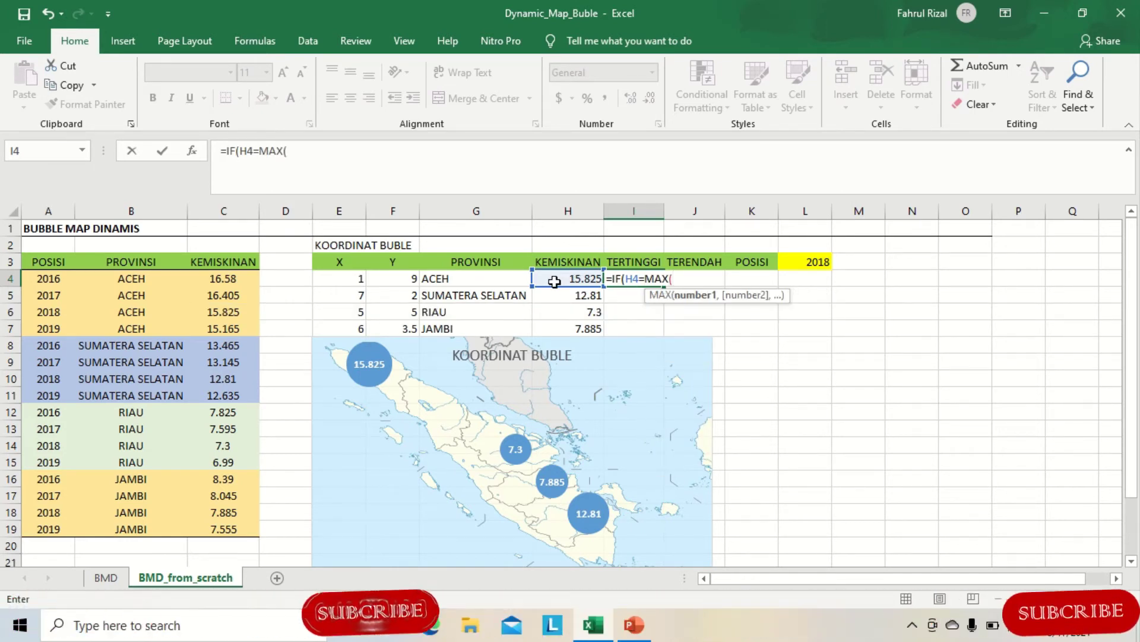
left_click_drag(555, 278, 557, 332)
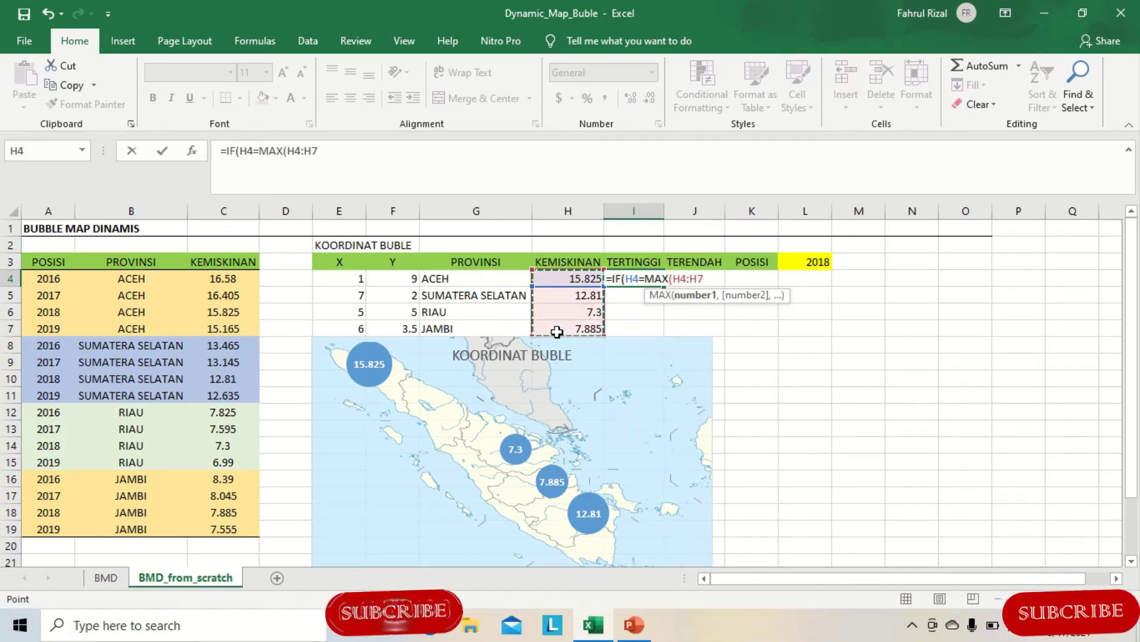
key("F4")
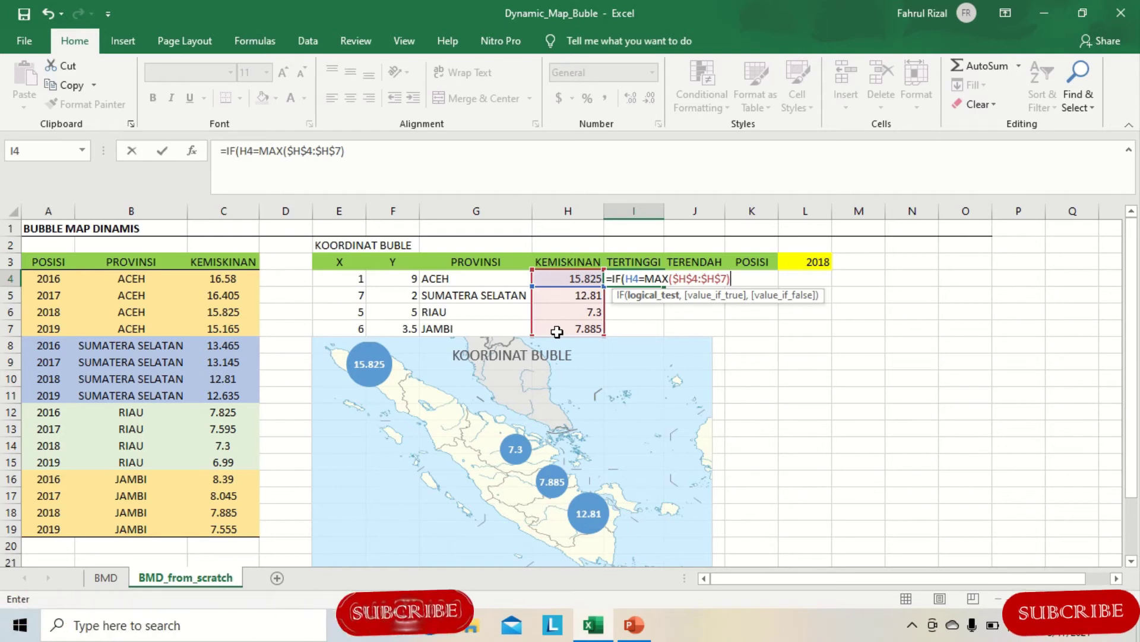
type(",")
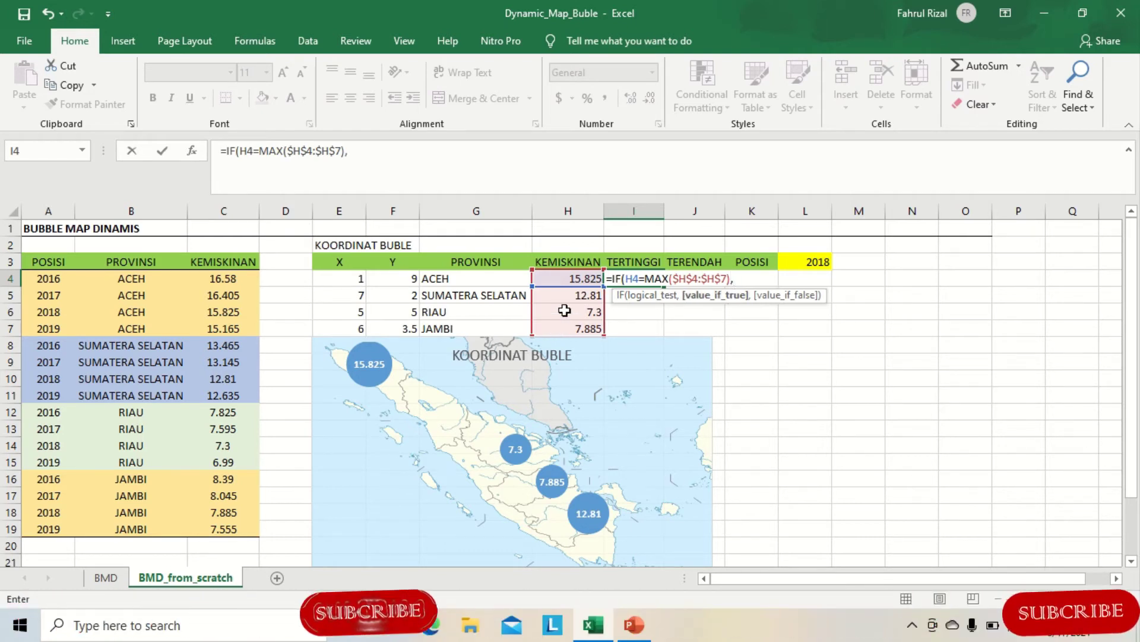
left_click(568, 278)
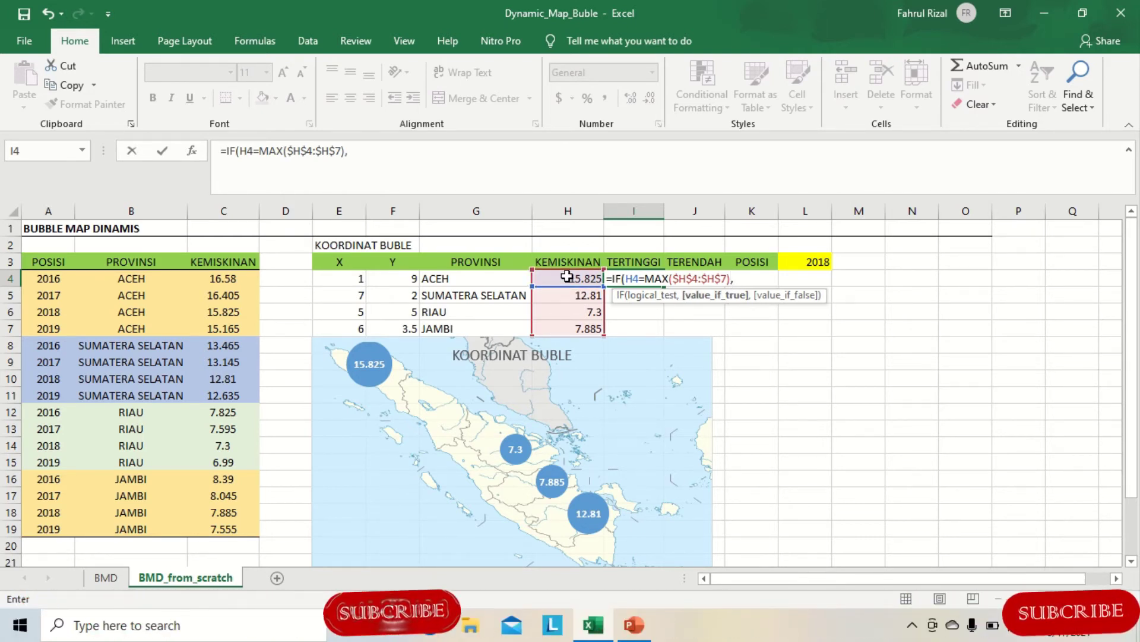
type(",")
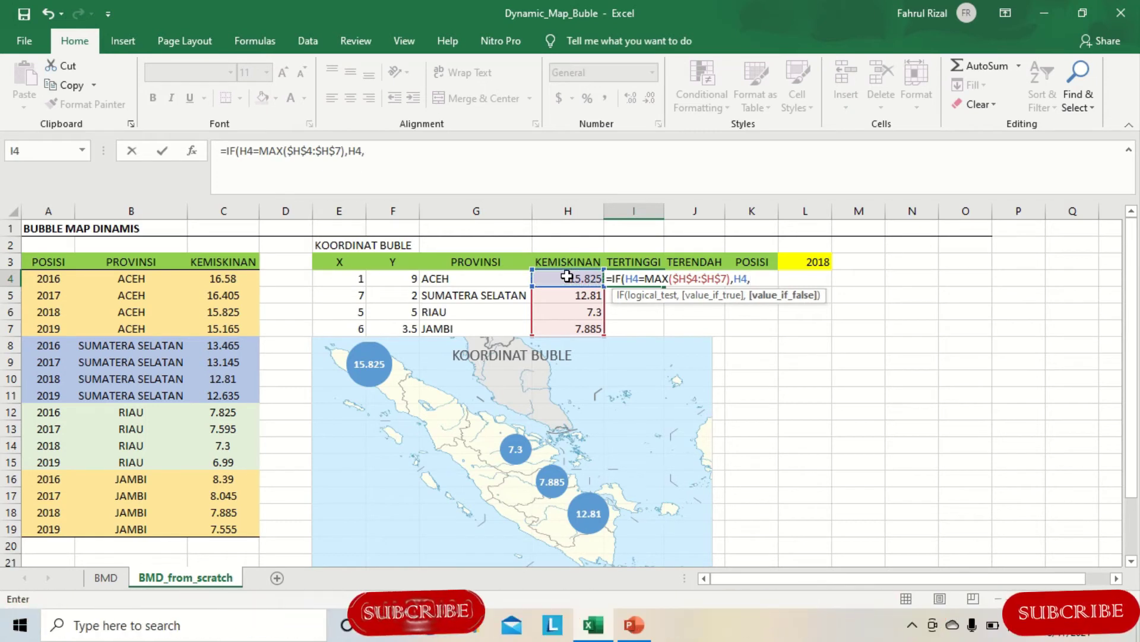
type("\"\"")
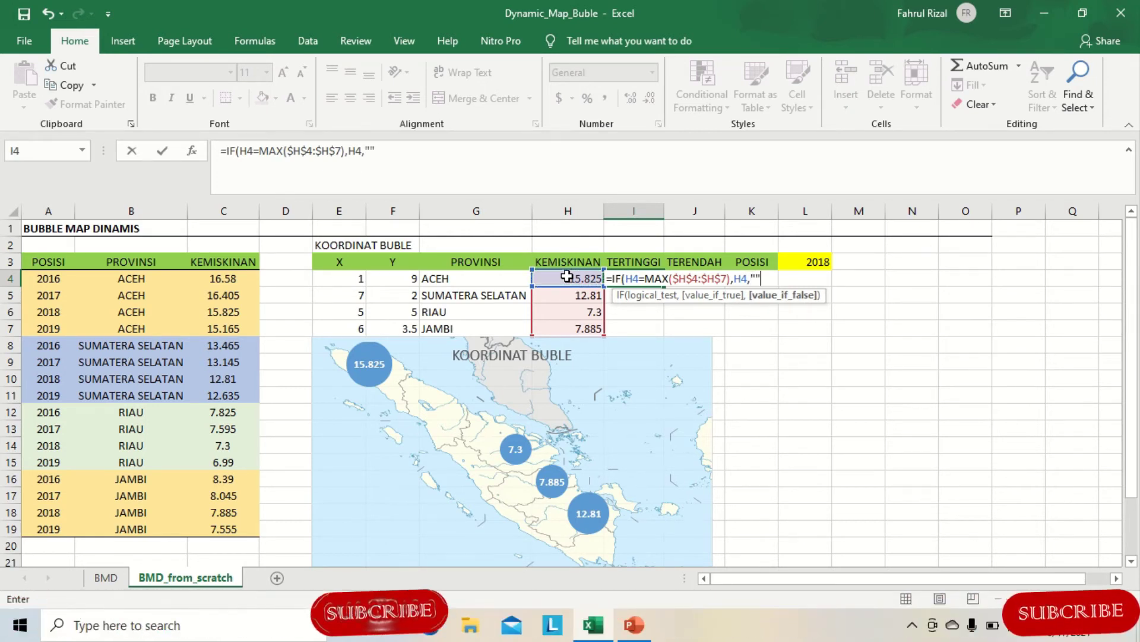
key("Return")
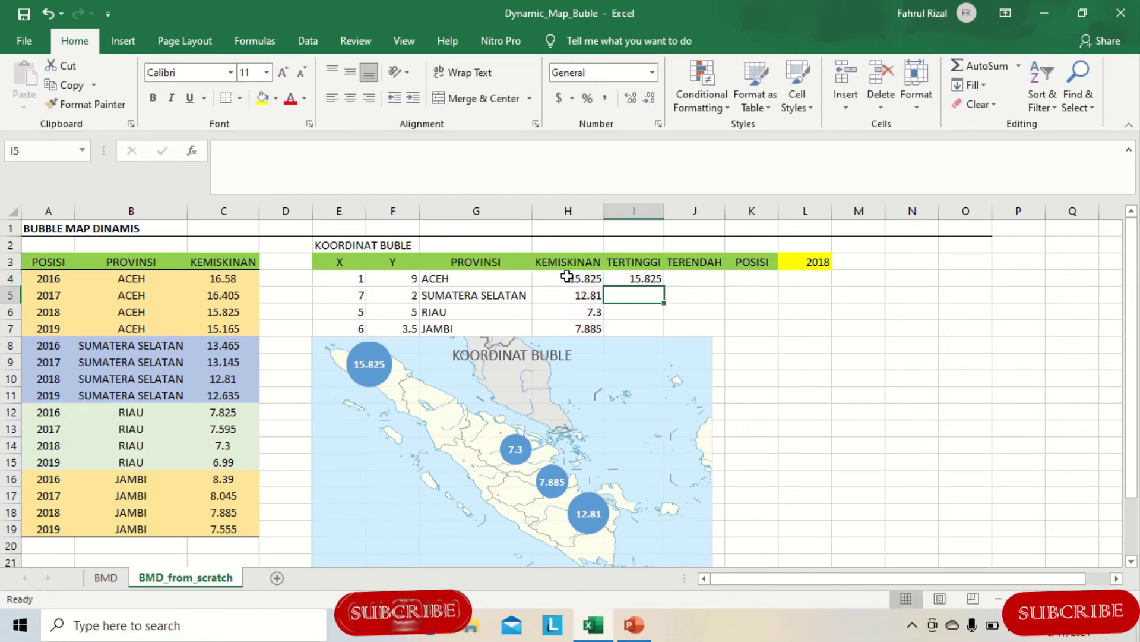
Fill the TERTINGGI formula from I4 down to I7 and check the copied formula in I5.
key("Up")
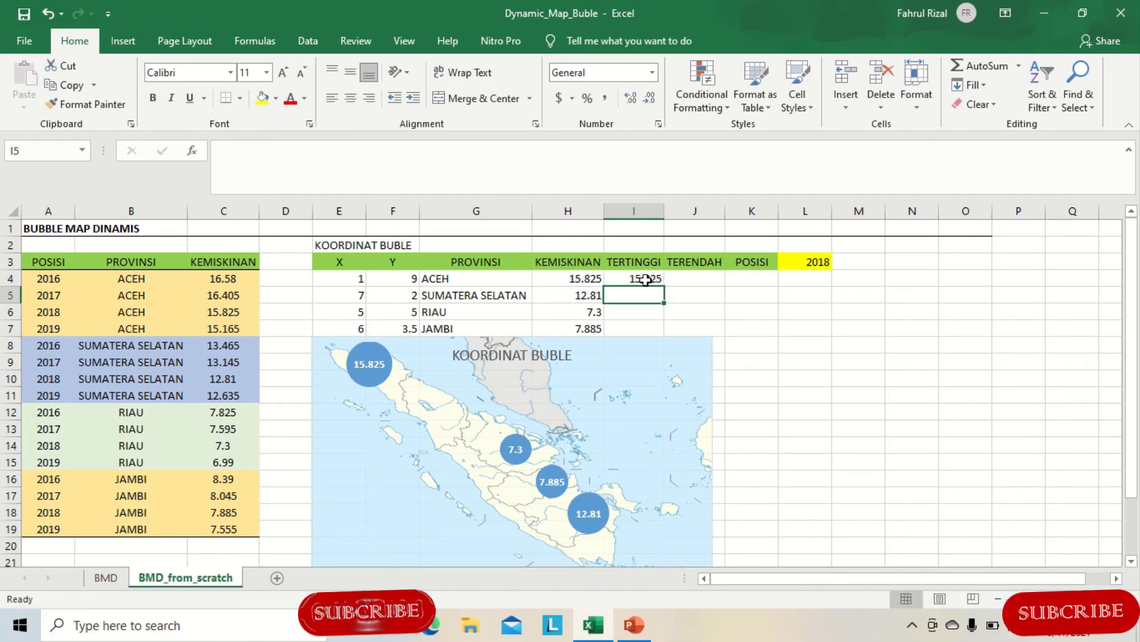
left_click_drag(666, 289, 663, 336)
left_click(621, 296)
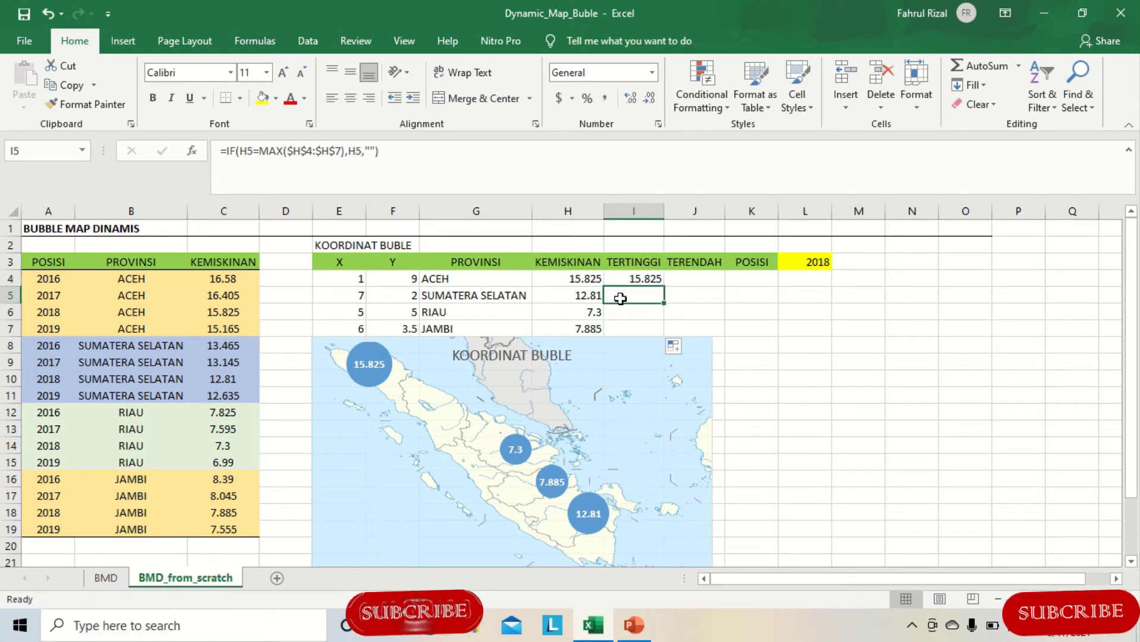
Begin the ACEH row's TERENDAH formula in J4 with =IF(H4=MIN(H4:H7), testing against the lowest KEMISKINAN value.
left_click(691, 279)
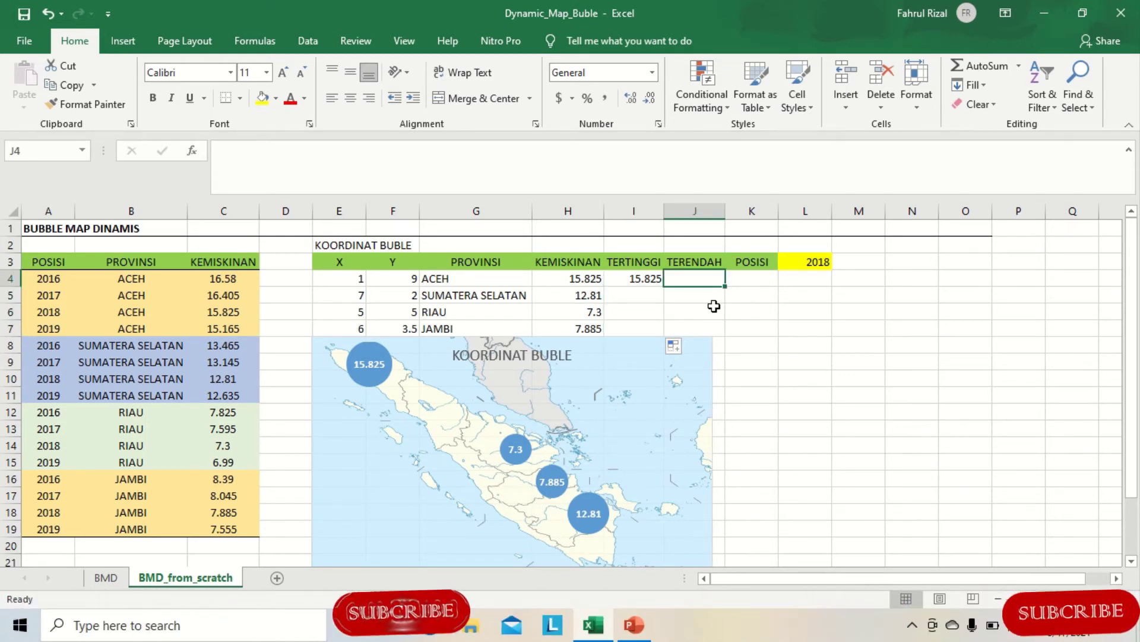
type("=IF(")
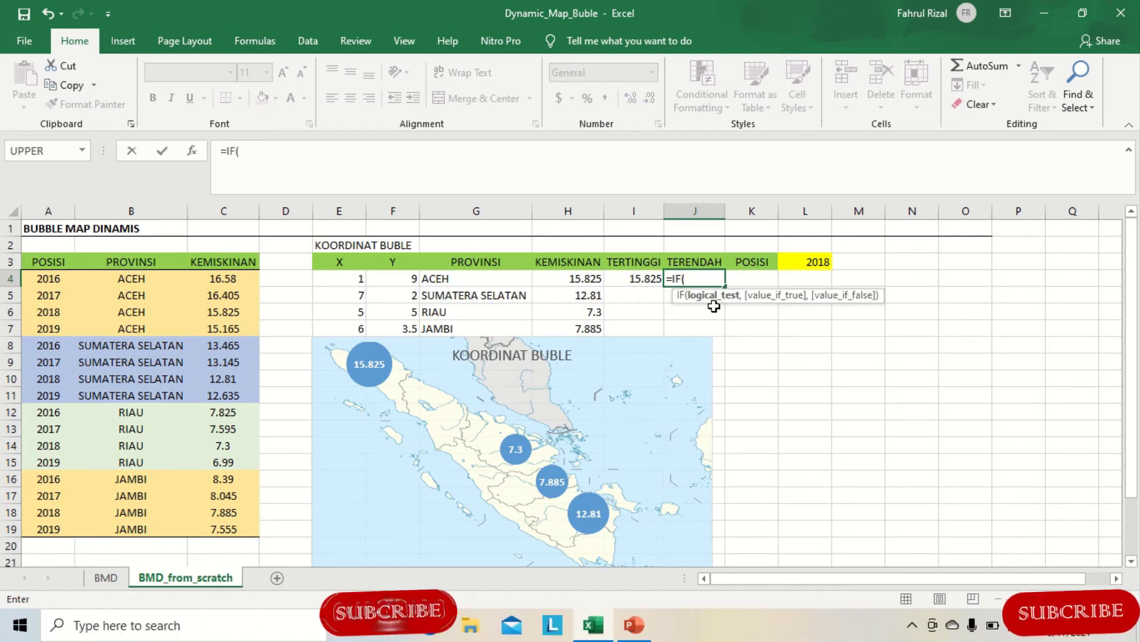
left_click(587, 281)
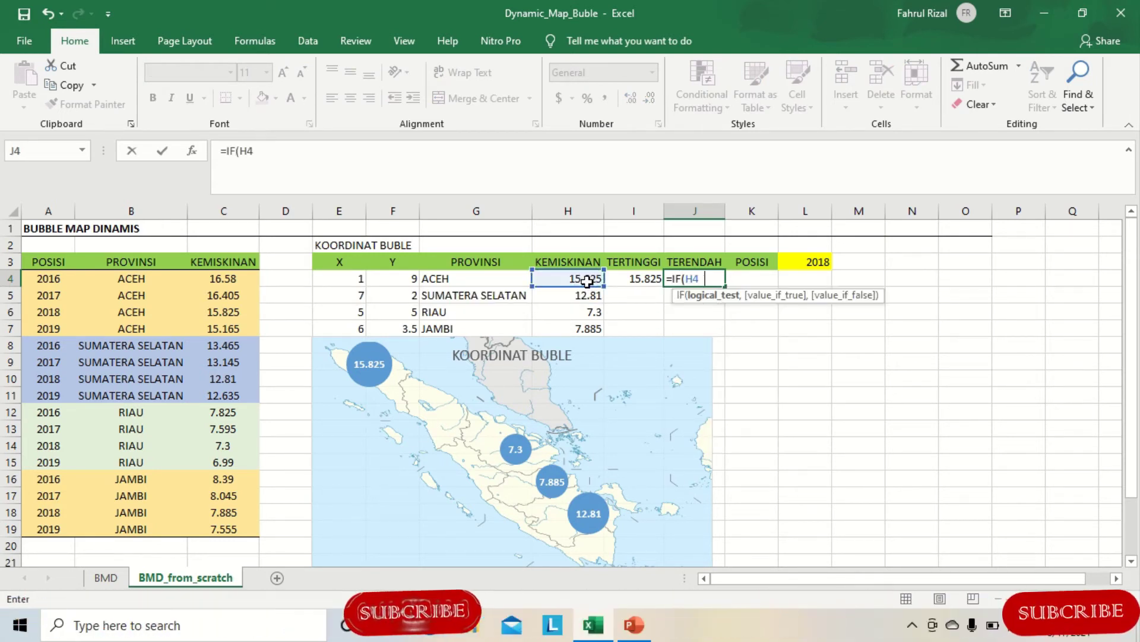
type("=MIN")
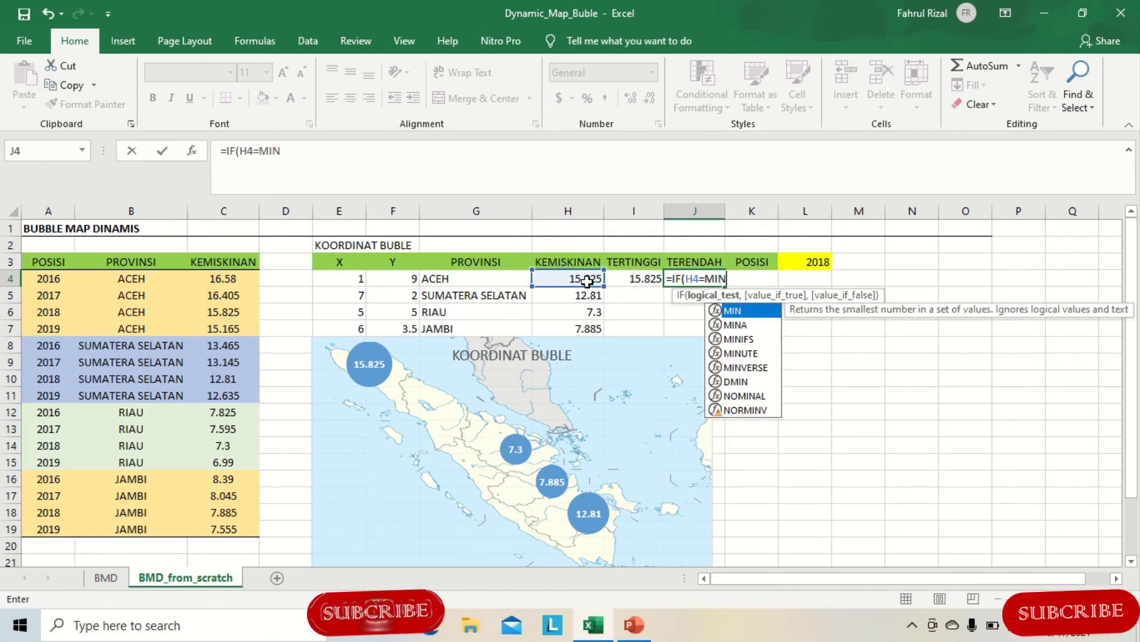
type("()")
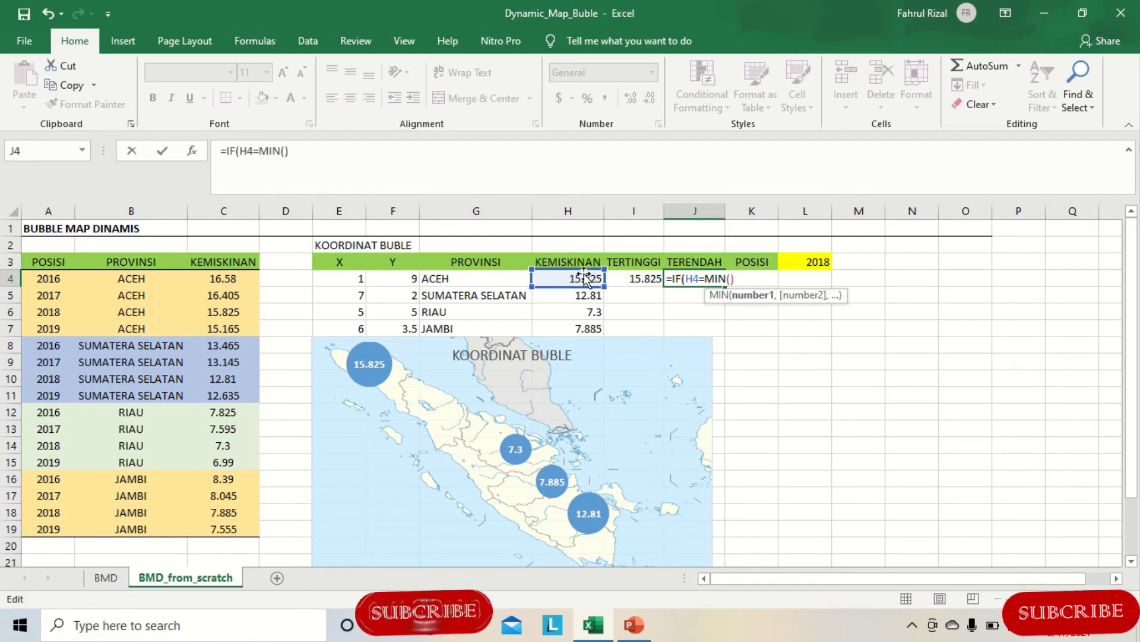
left_click_drag(588, 279, 590, 326)
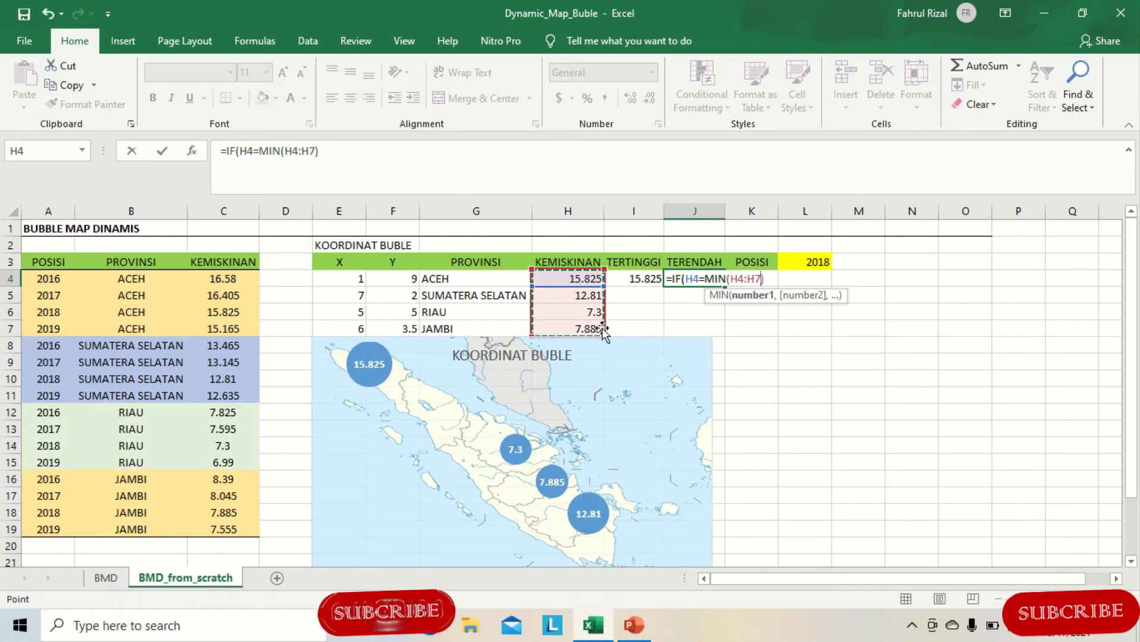
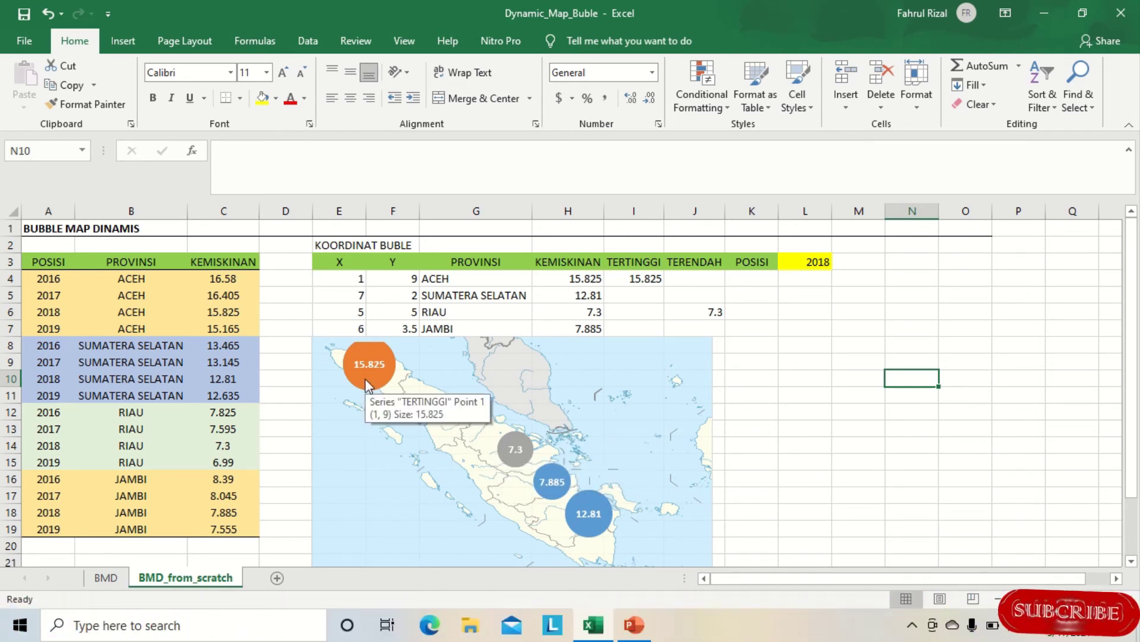
Fill the TERENDAH series bubble on the map with the standard dark red colour and deselect the chart.
left_click(522, 462)
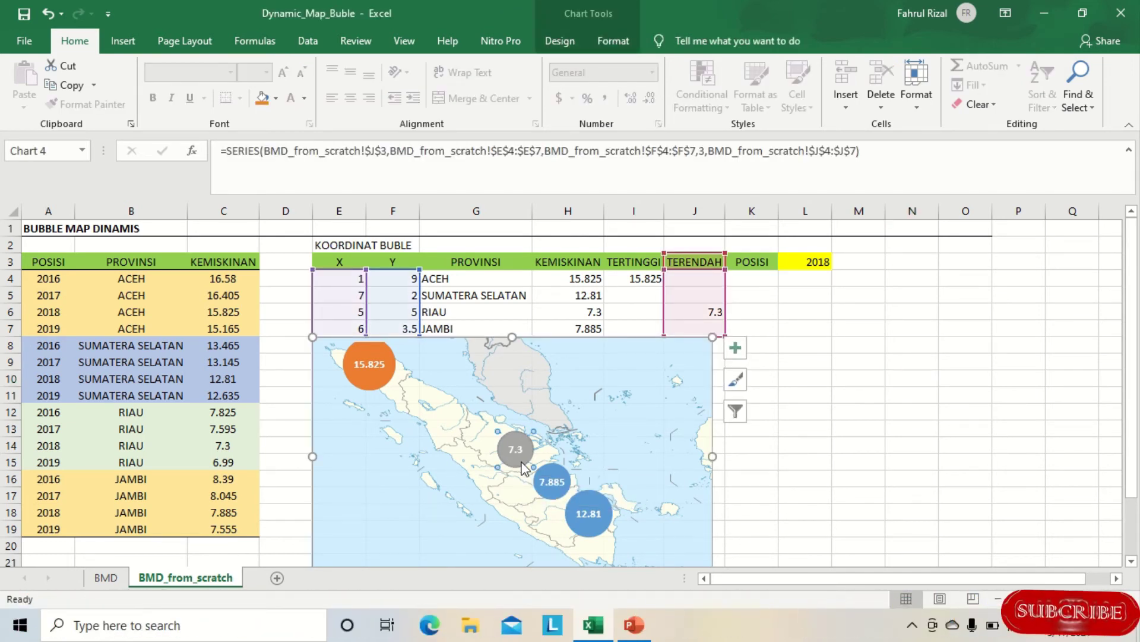
right_click(521, 462)
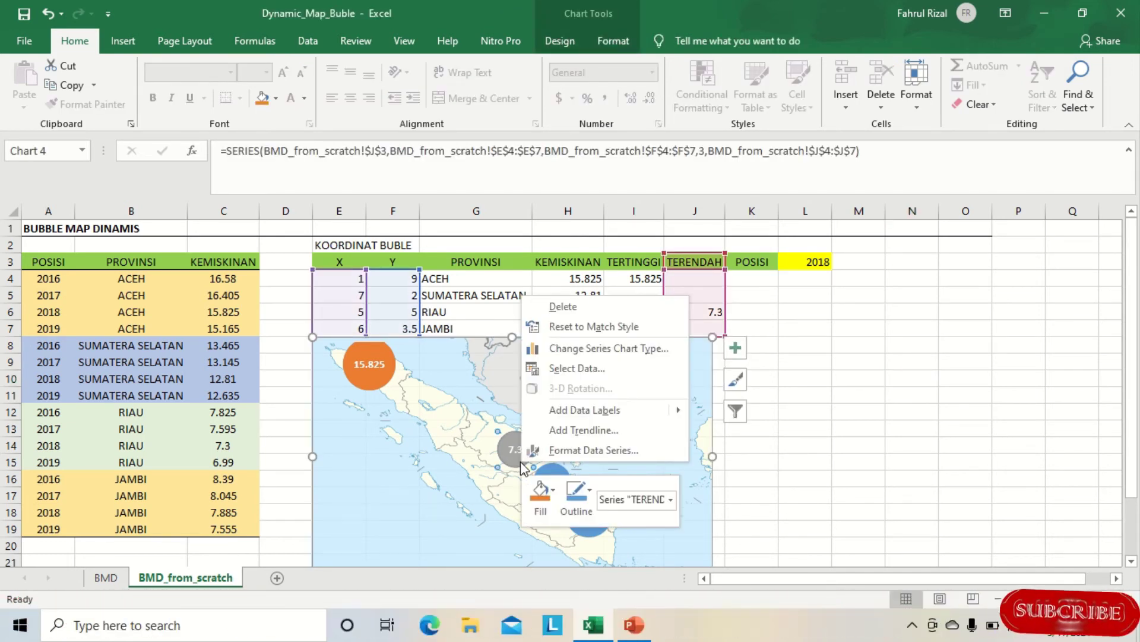
left_click(515, 461)
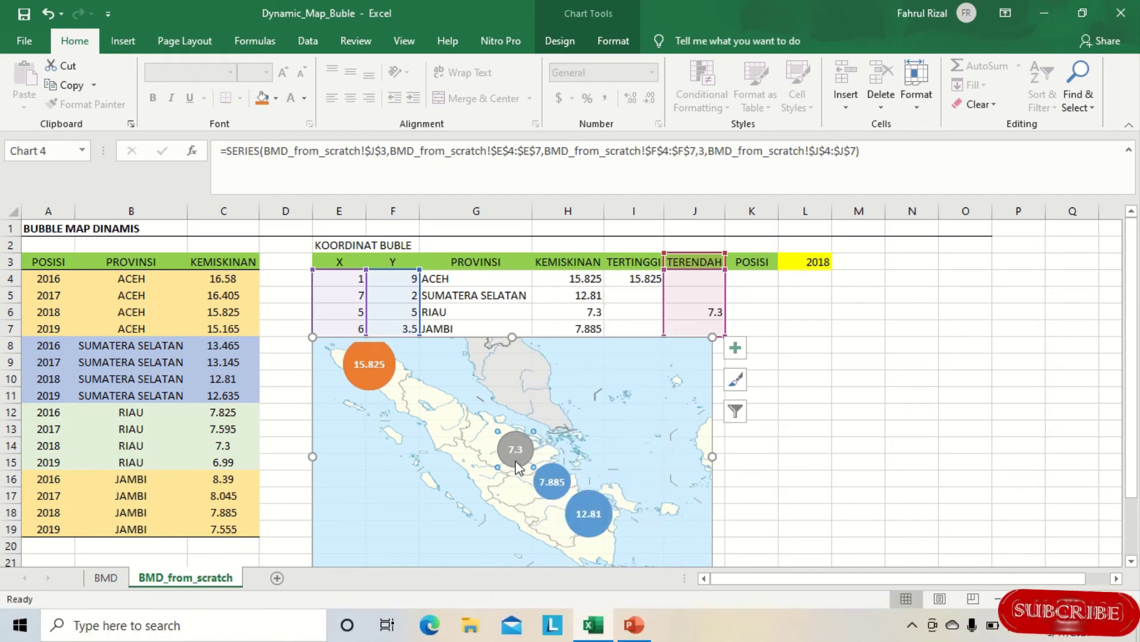
left_click(619, 34)
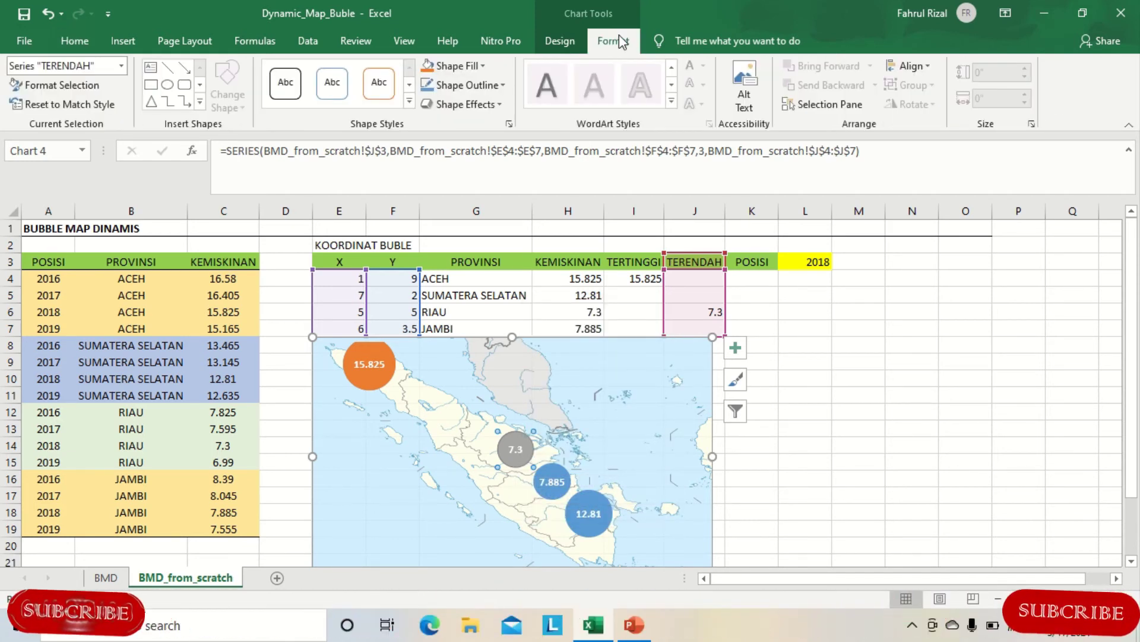
left_click(484, 67)
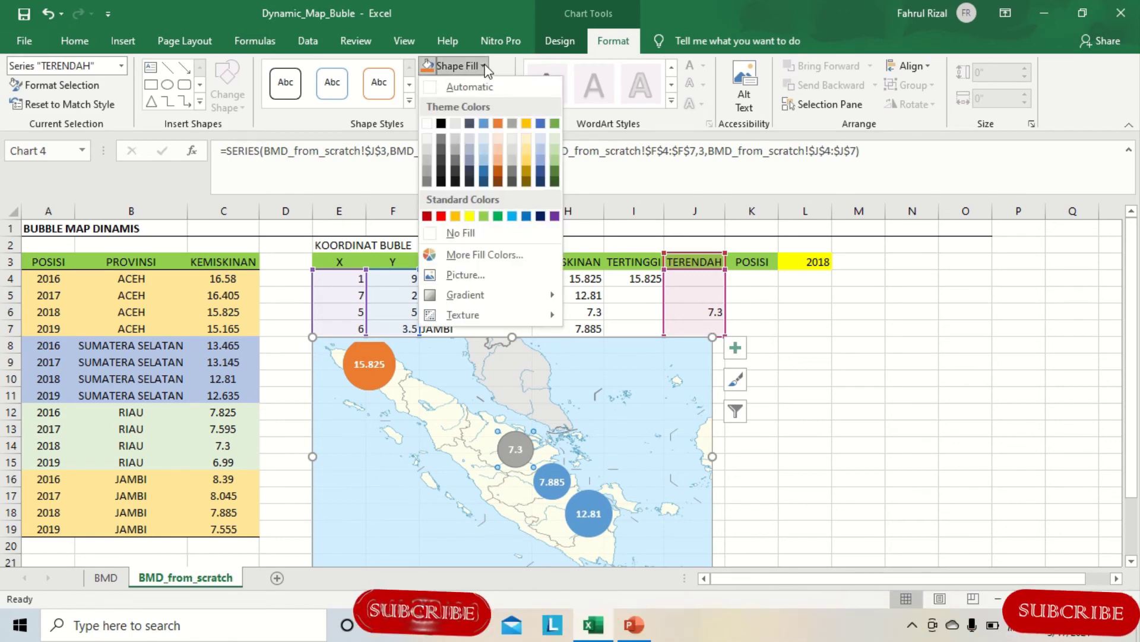
left_click(429, 217)
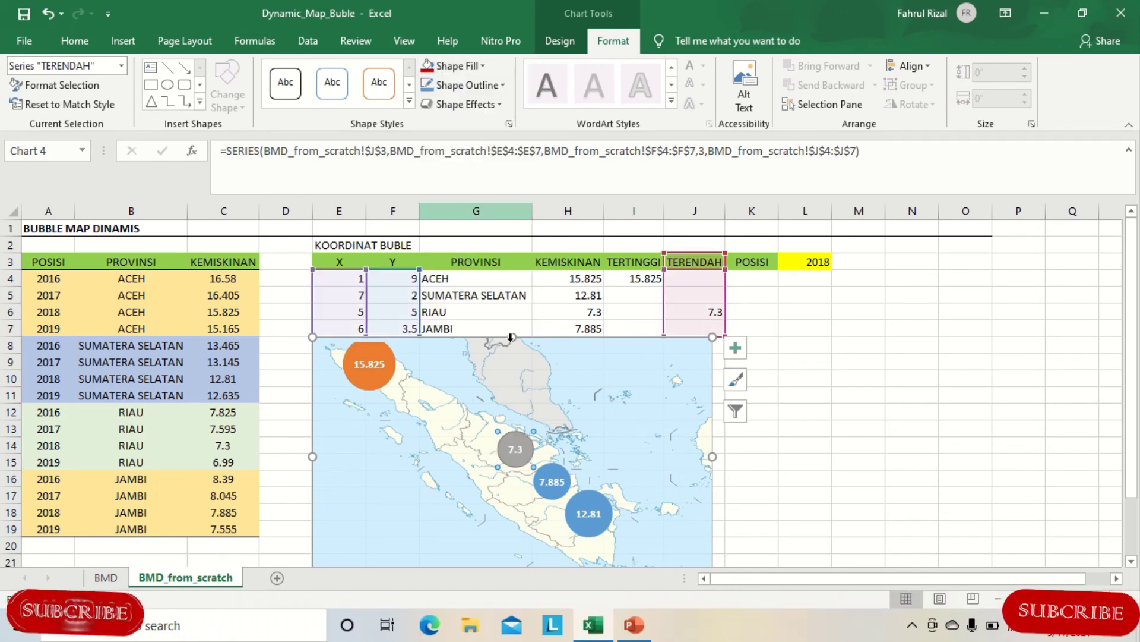
left_click(874, 386)
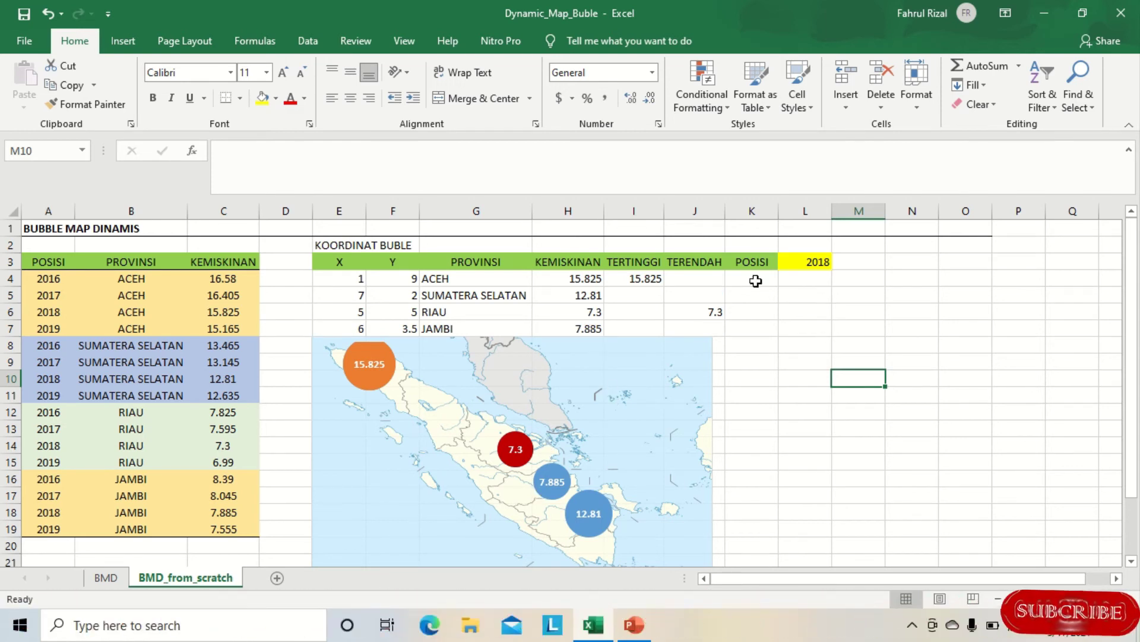
Switch the POSISI year in L3 to 2019 to test the dynamic bubbles.
left_click(811, 262)
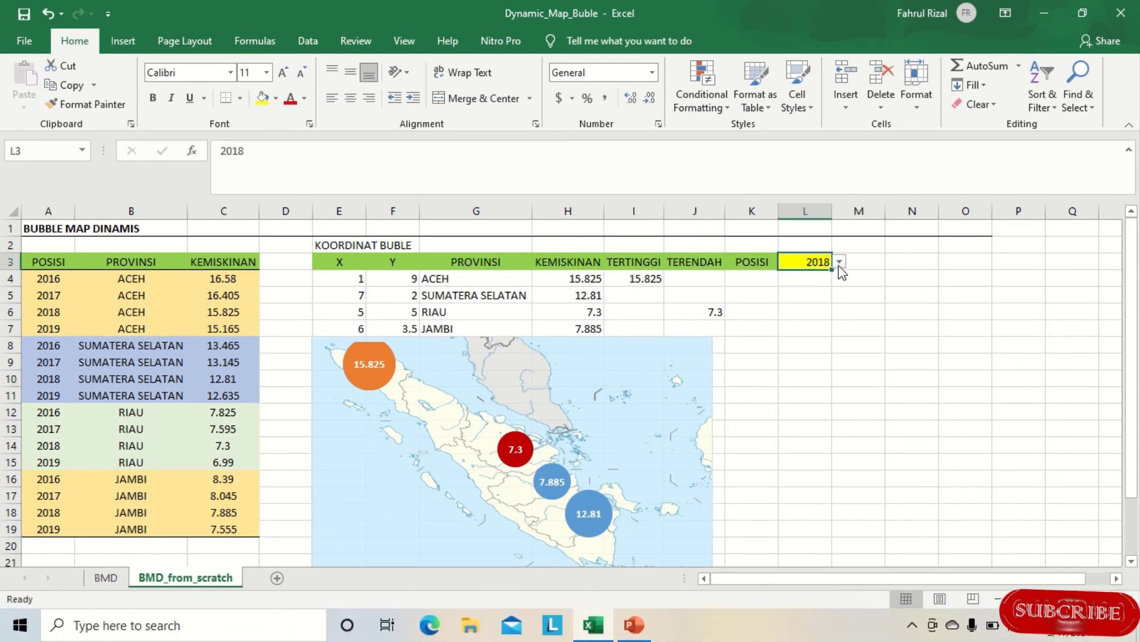
left_click(840, 263)
left_click(808, 309)
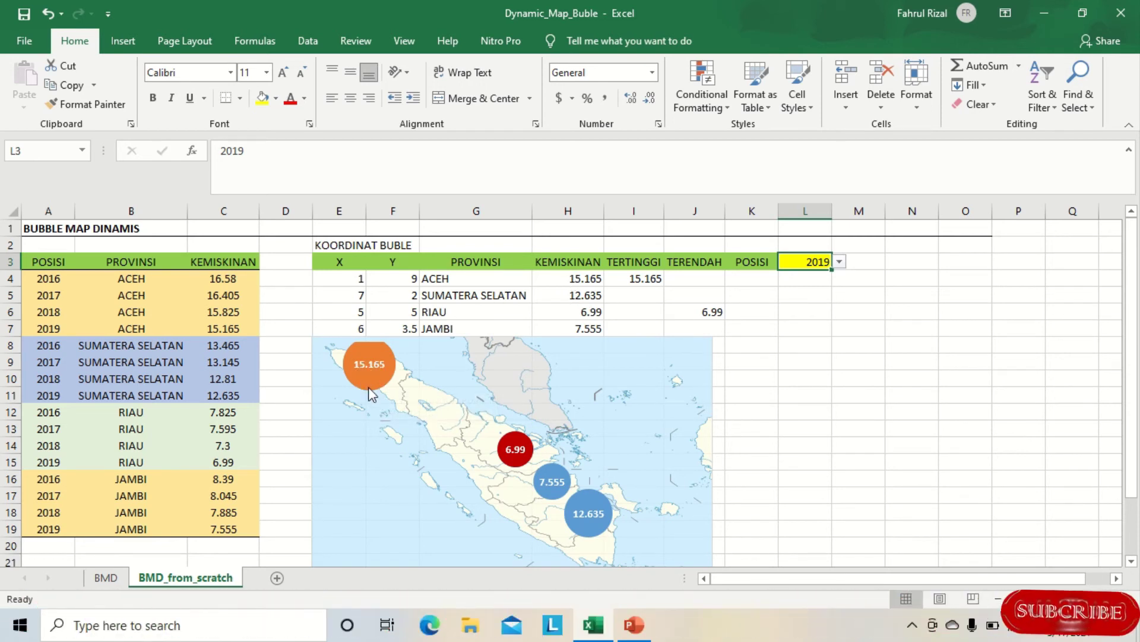
mouse_move(383, 387)
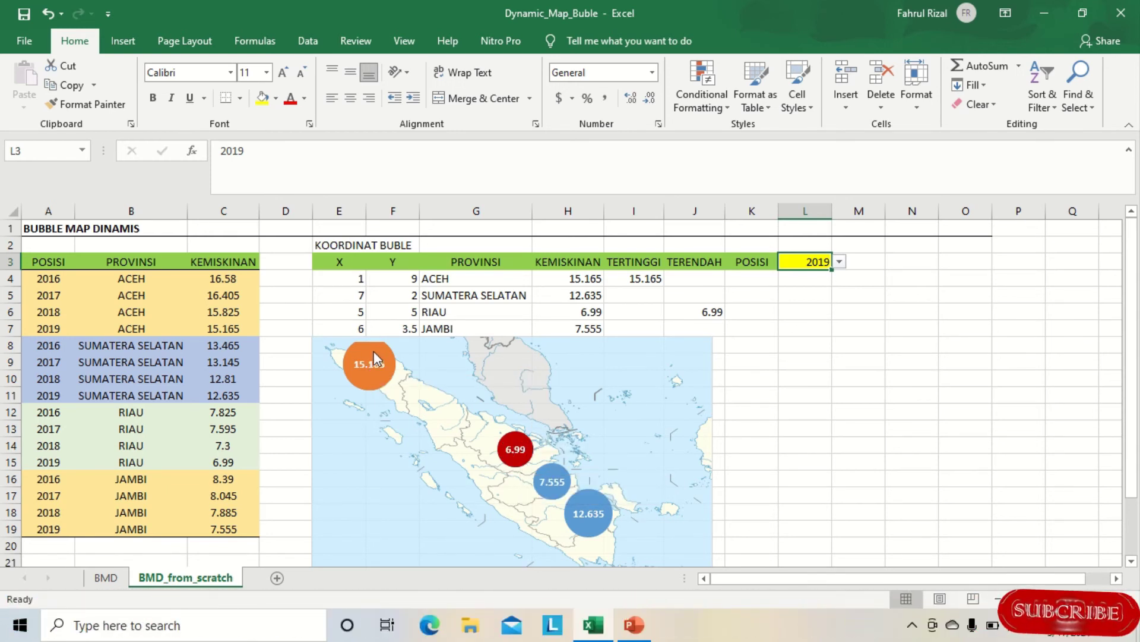
Append -1 to the SUMIFS formula for ACEH's KEMISKINAN value in H4.
left_click(581, 278)
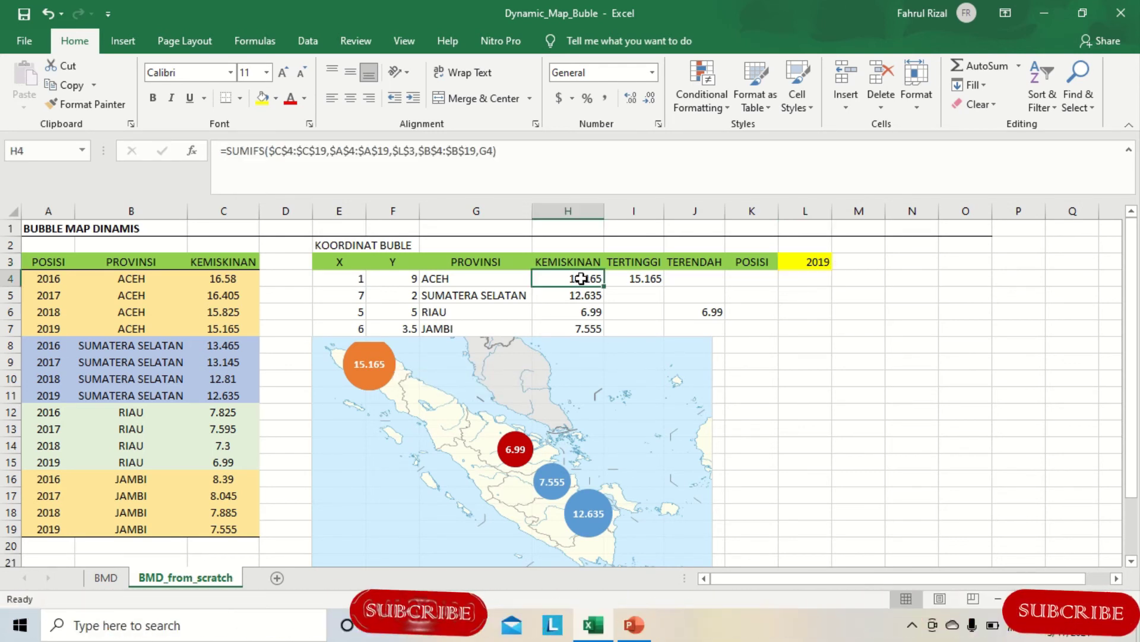
left_click(563, 161)
type("-")
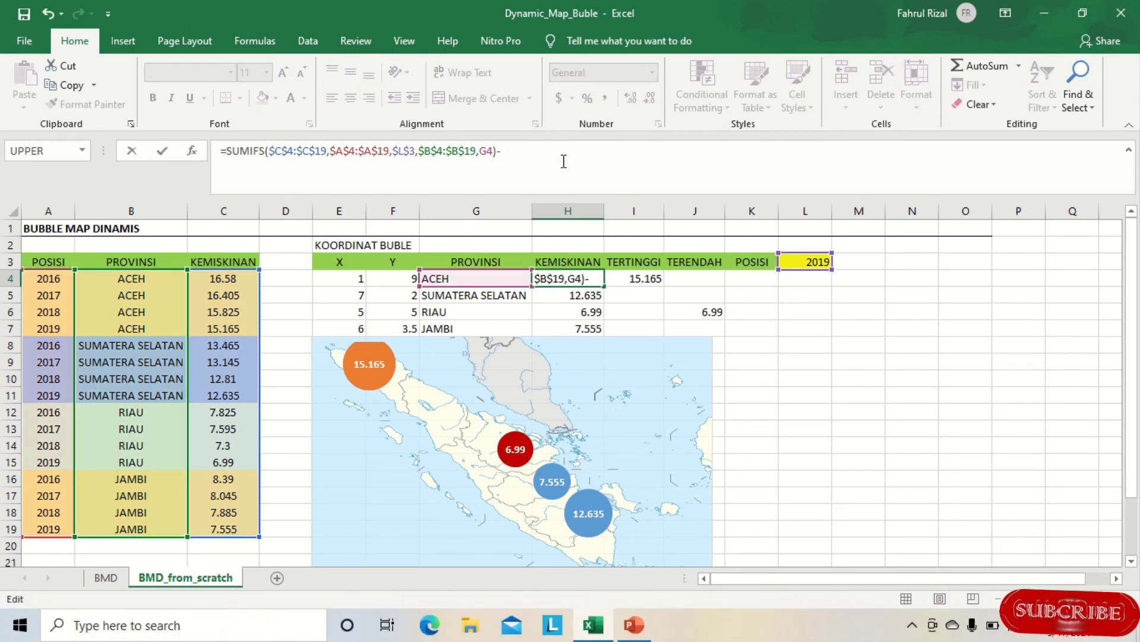
type("1")
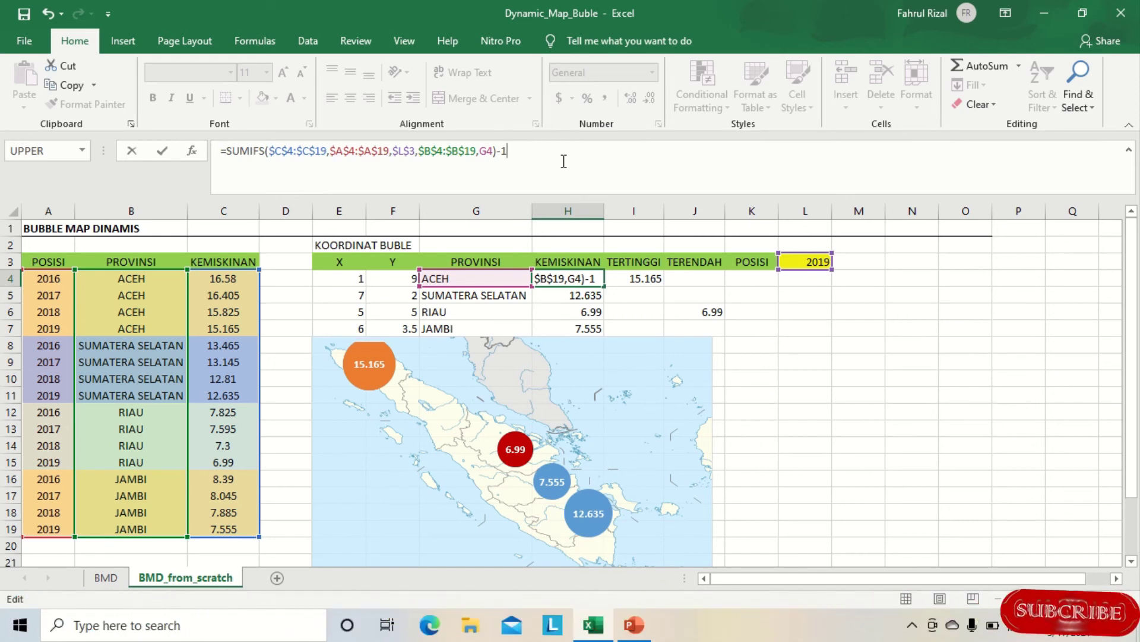
key("Return")
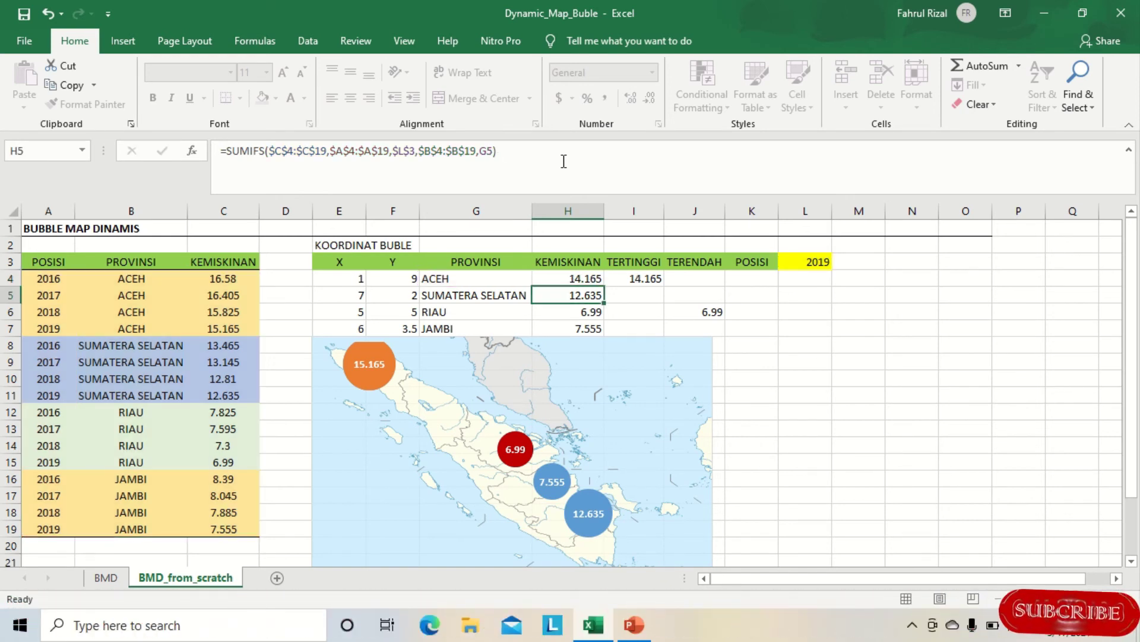
Change the subtraction at the end of ACEH's KEMISKINAN formula in H4 to -3.
left_click(584, 278)
left_click(529, 163)
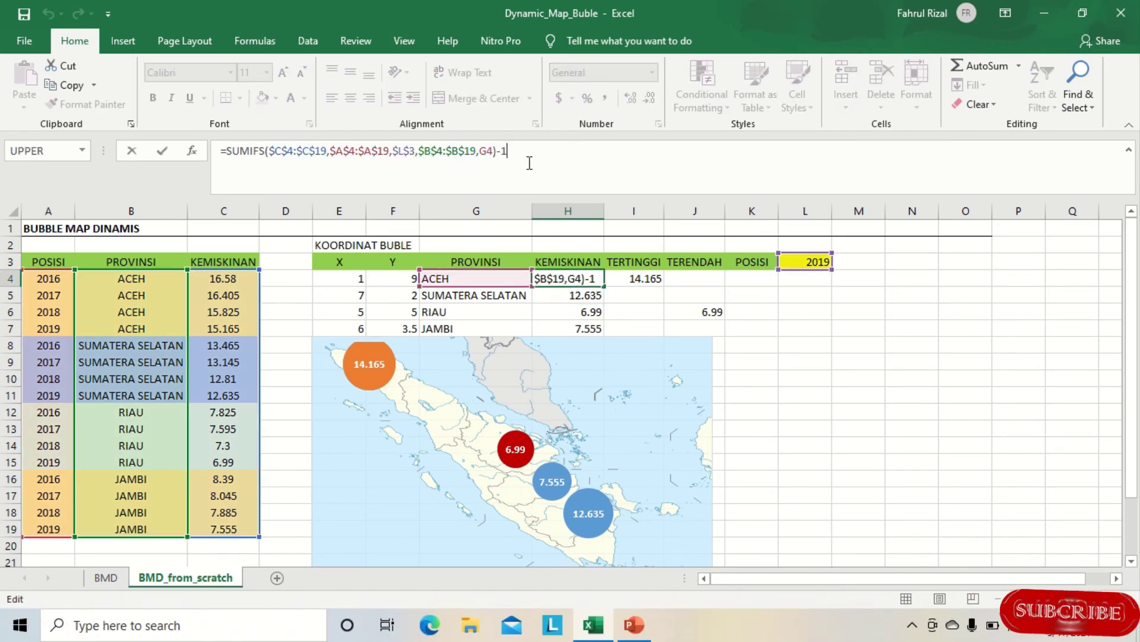
key("BackSpace")
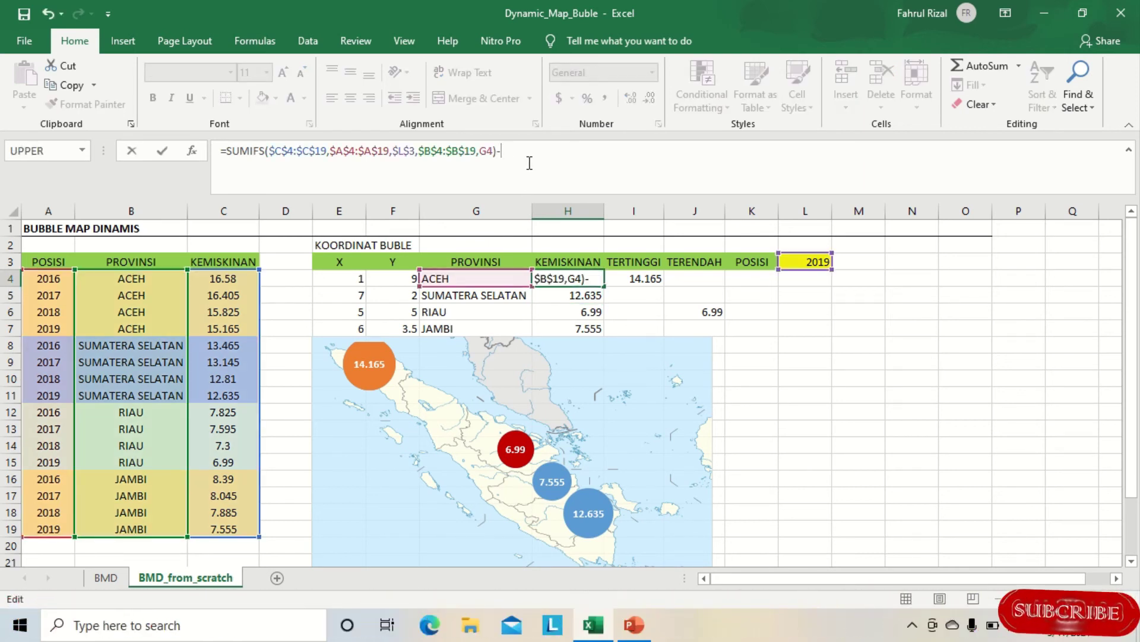
type("3")
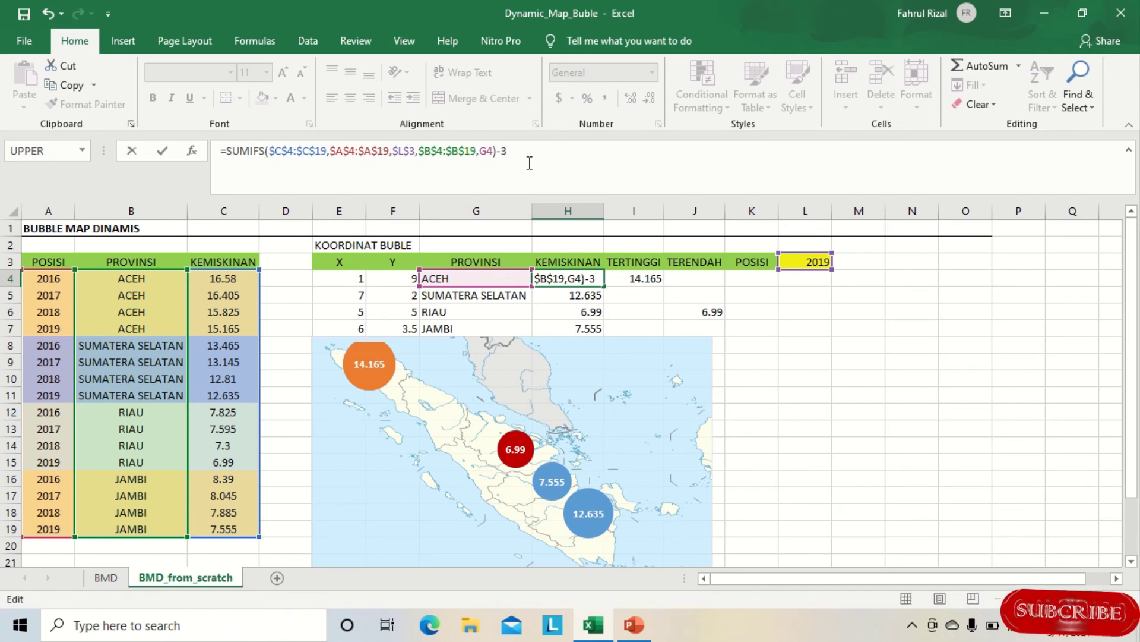
key("Return")
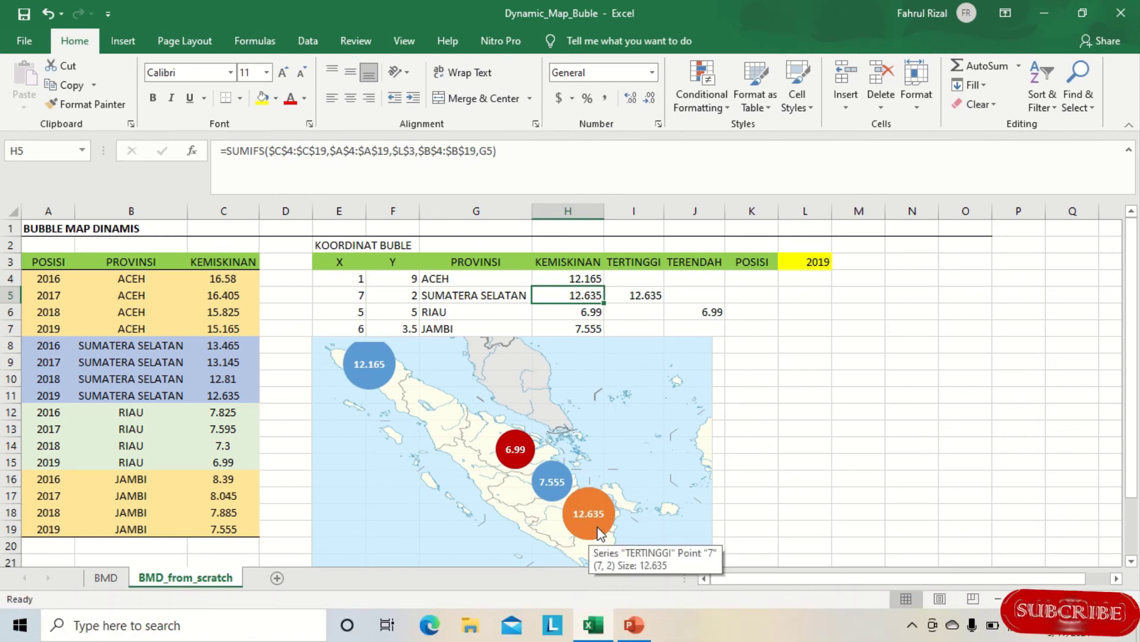
Append -1 to the SUMIFS formula for JAMBI's KEMISKINAN value in H7.
left_click(585, 329)
left_click(581, 168)
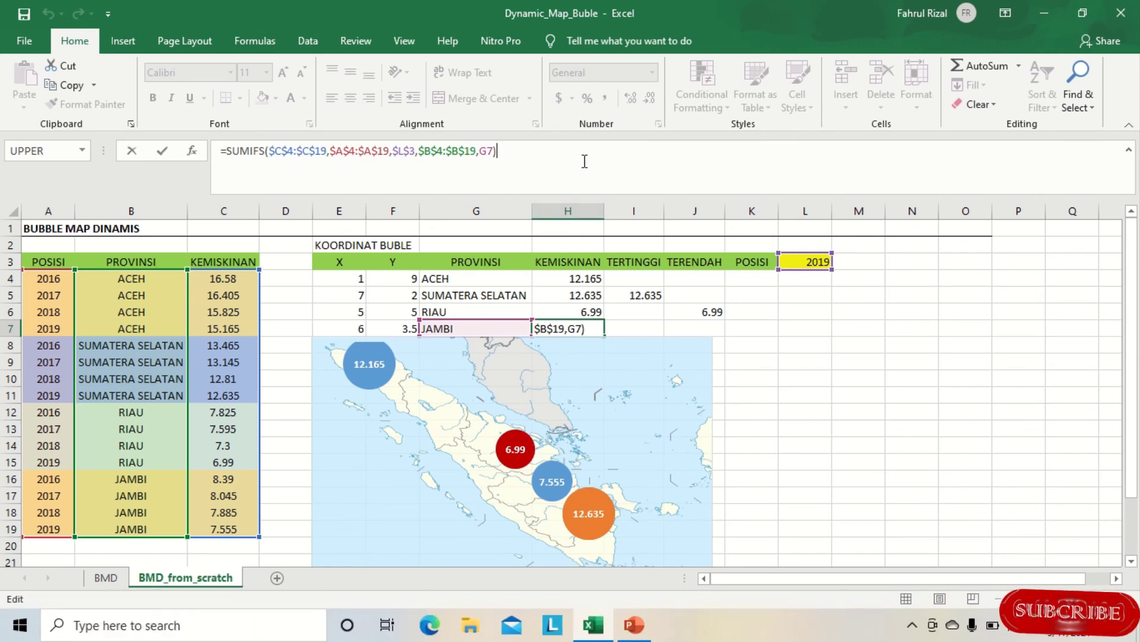
type("-1")
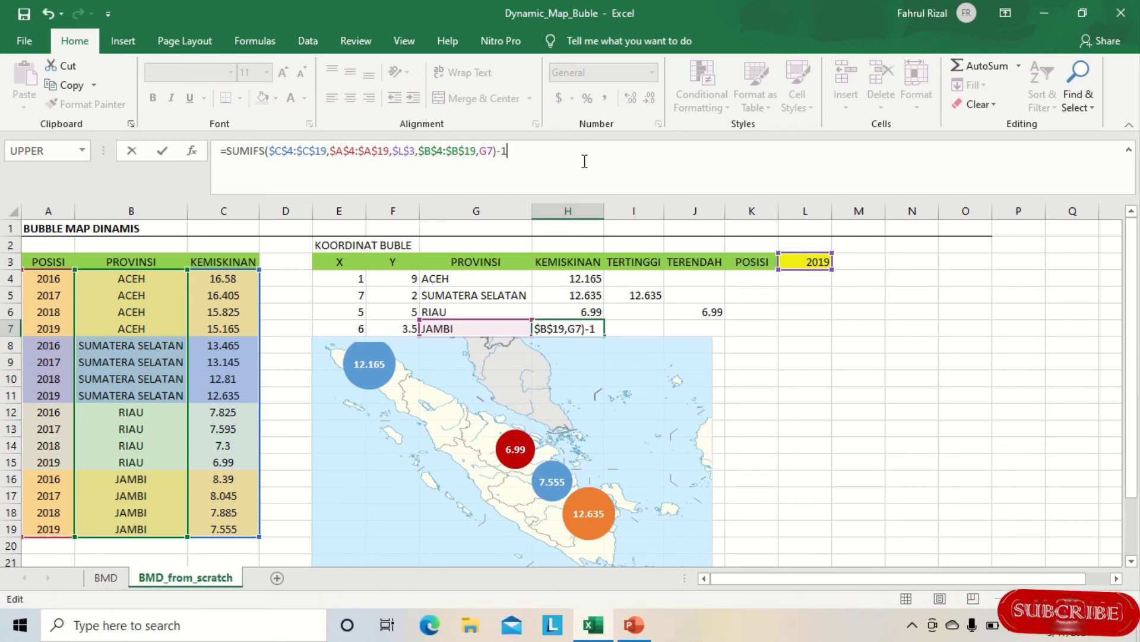
key("Return")
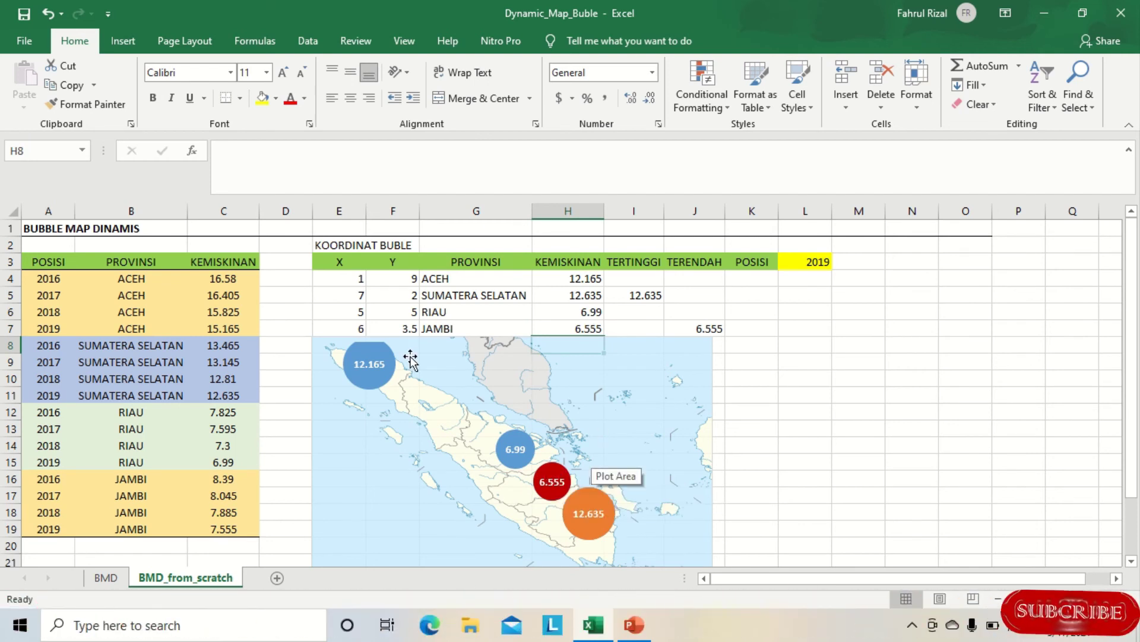
Test the bubble colours by switching the POSISI year in L3 to 2018 and to 2017.
left_click(799, 265)
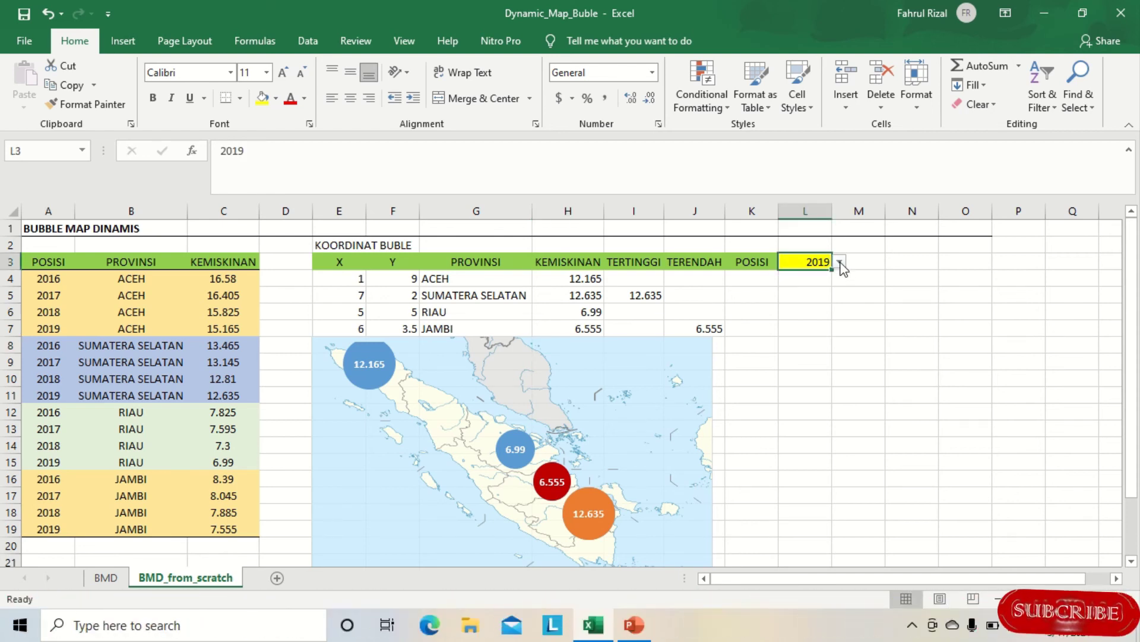
left_click(839, 262)
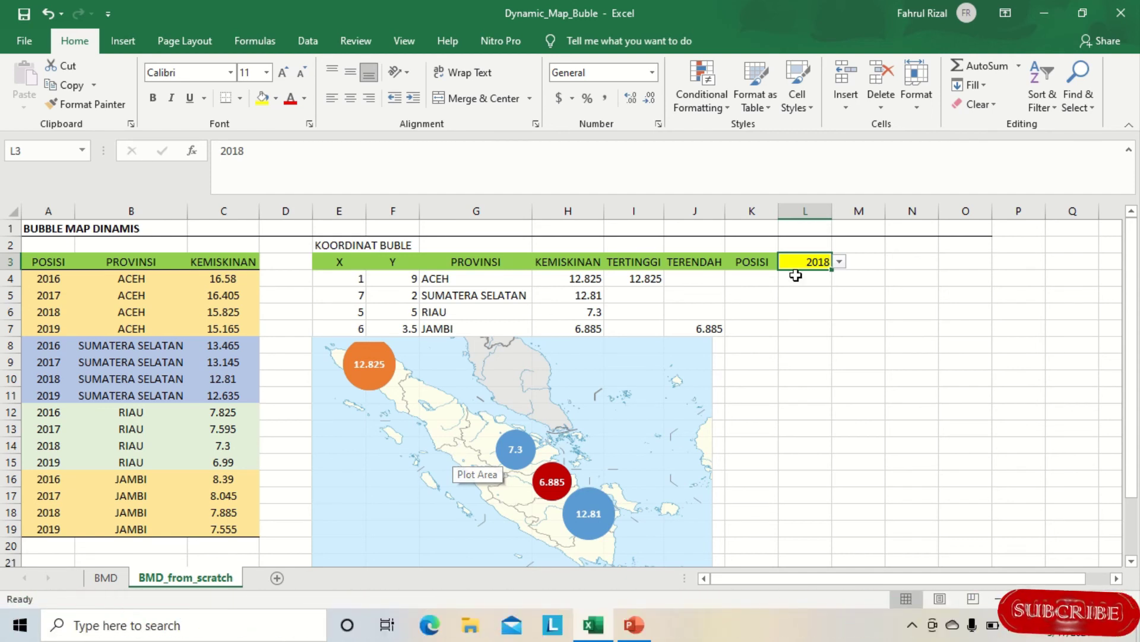
left_click(840, 261)
left_click(816, 283)
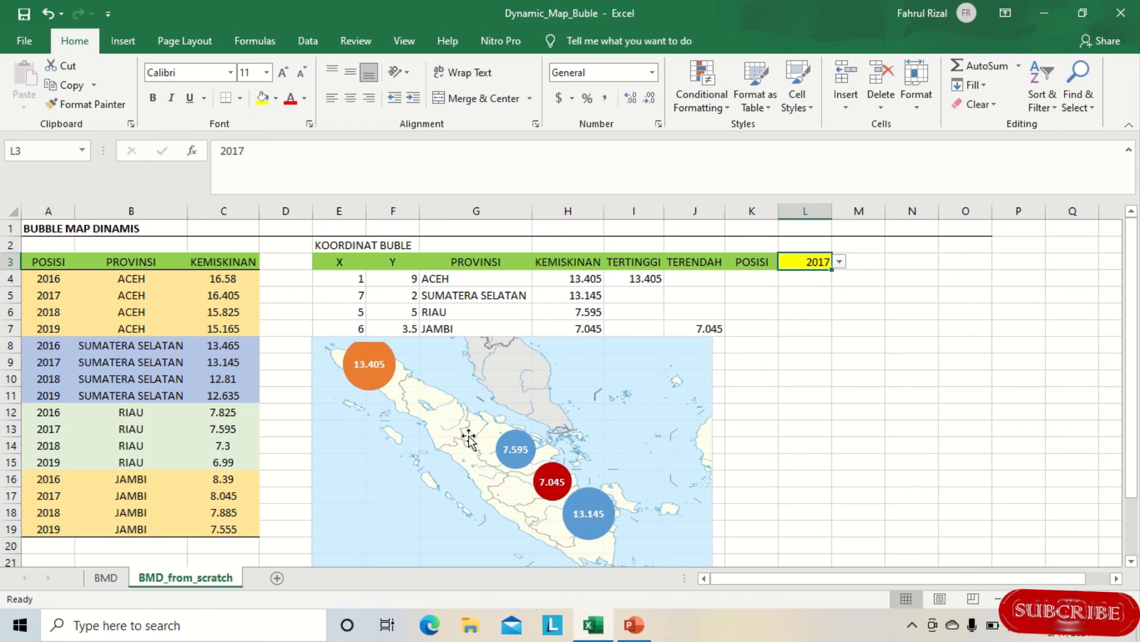
Set the POSISI year in L3 back to 2019.
left_click(846, 263)
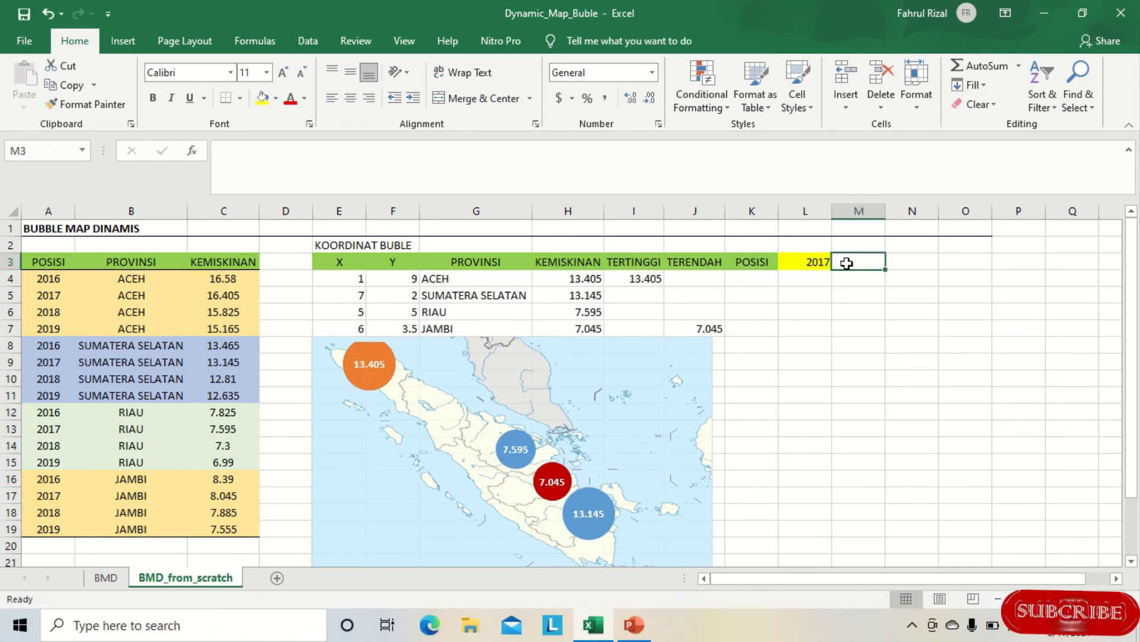
left_click(815, 262)
left_click(840, 262)
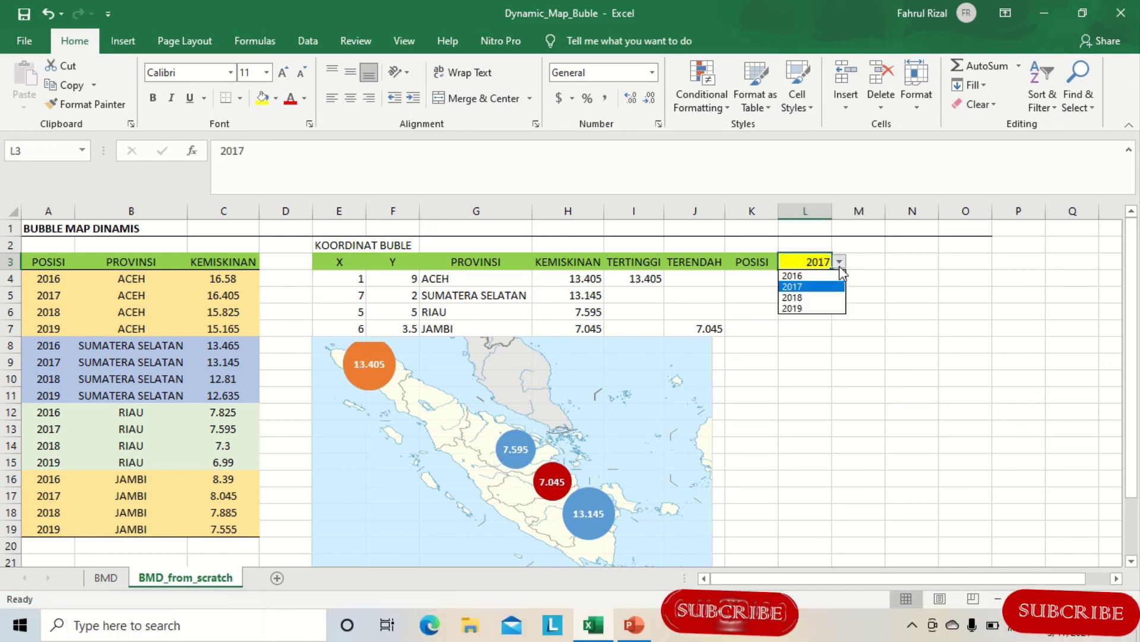
left_click(824, 307)
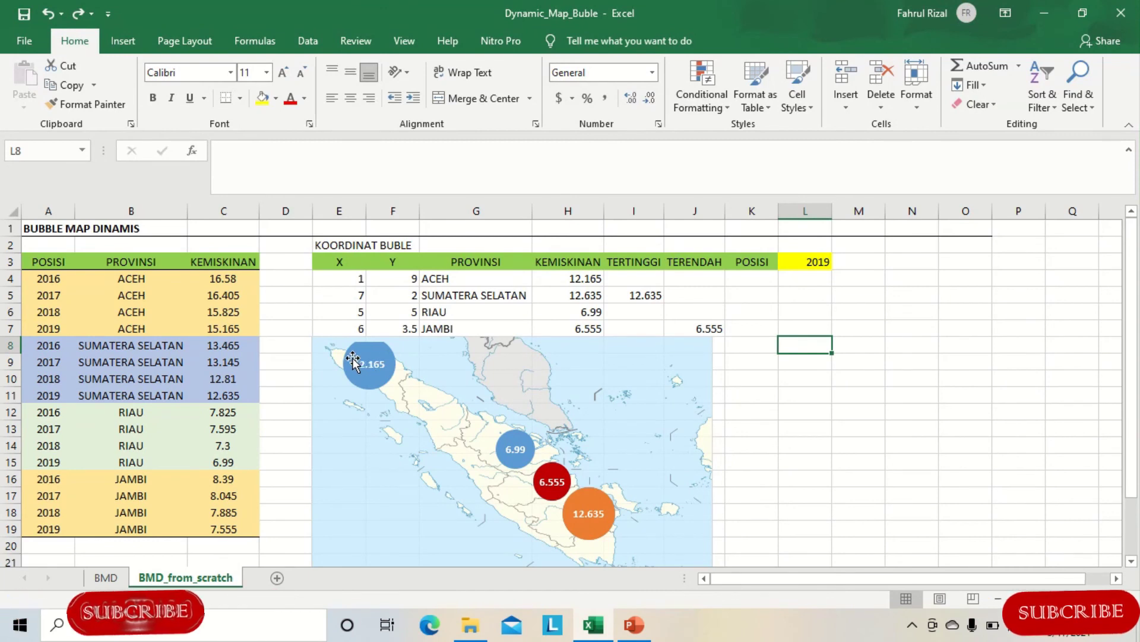
Change the chart type of all the map's bubble series to 3-D Bubble and deselect the chart.
left_click(355, 359)
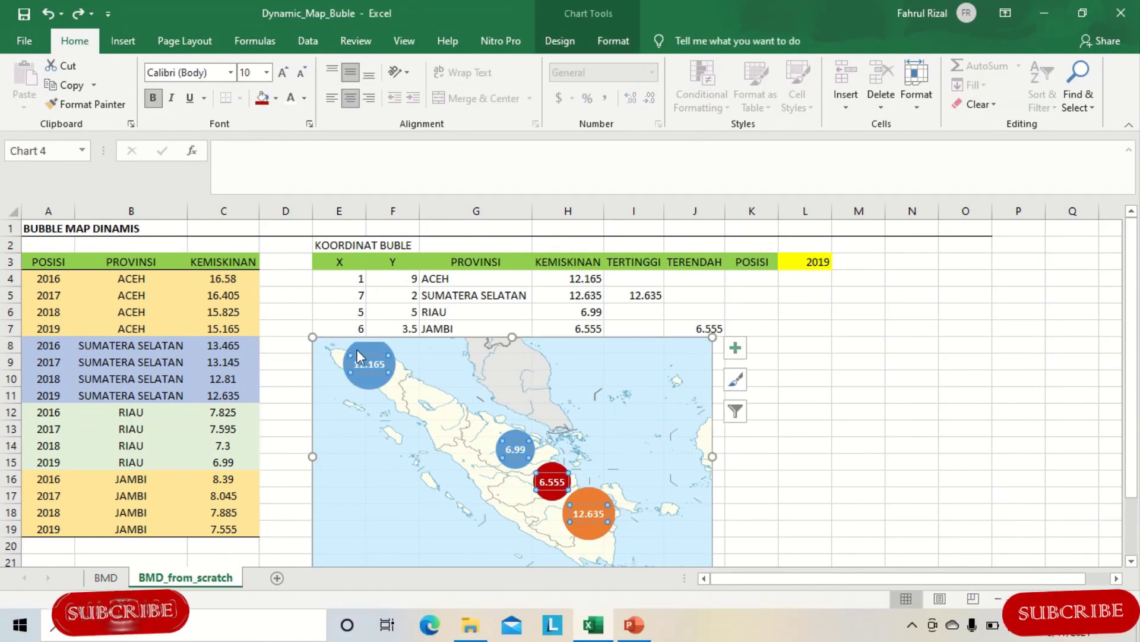
left_click(359, 345)
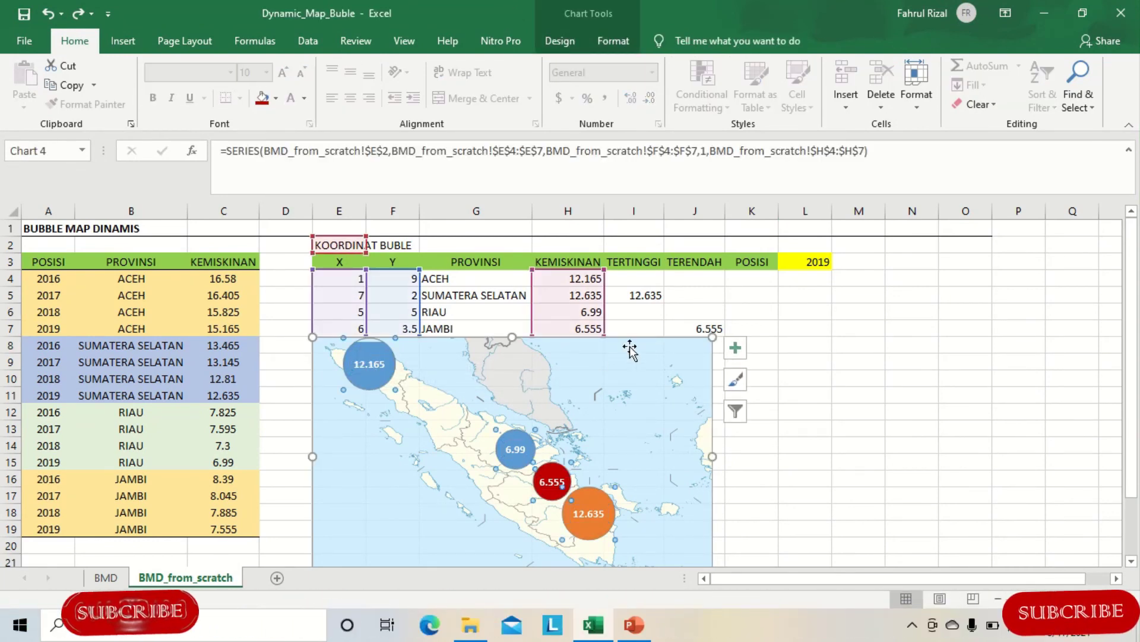
left_click(560, 44)
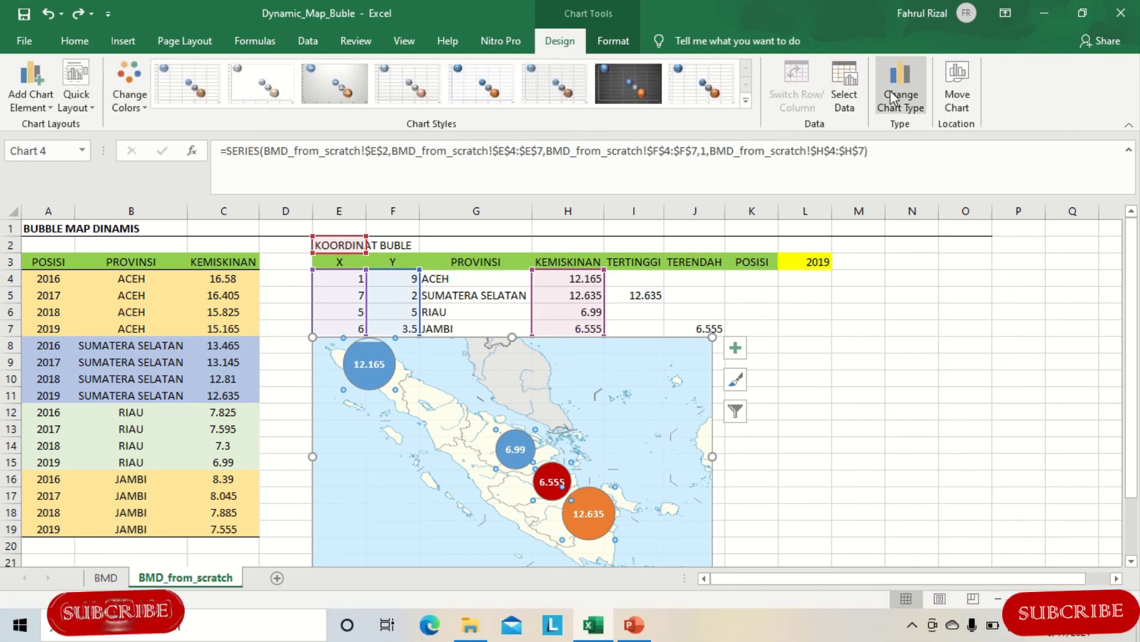
left_click(911, 111)
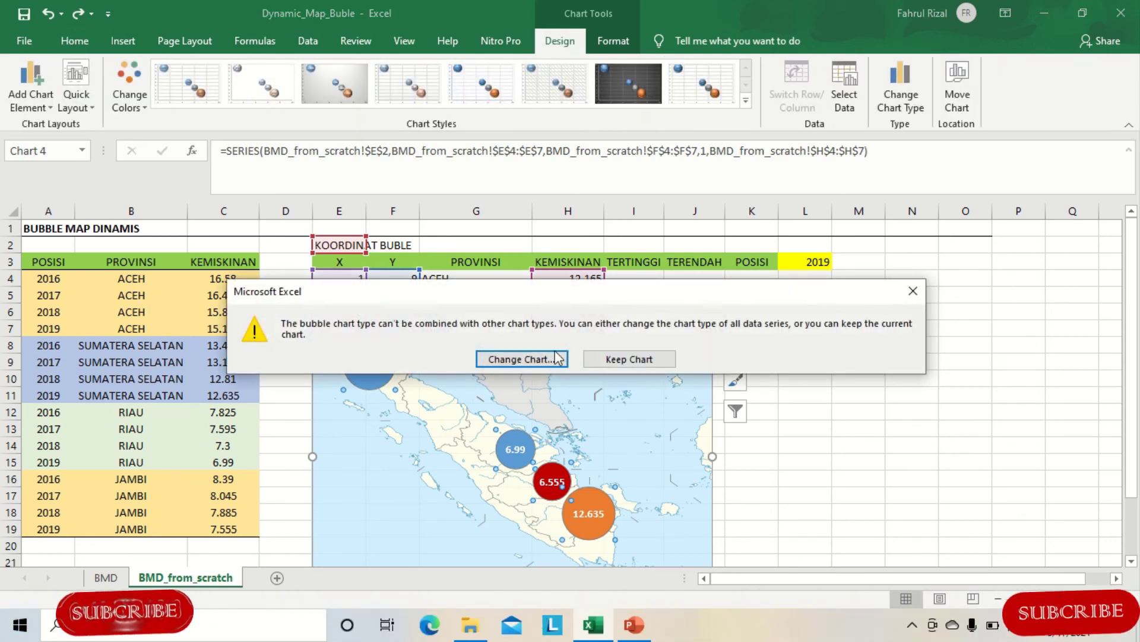
left_click(521, 359)
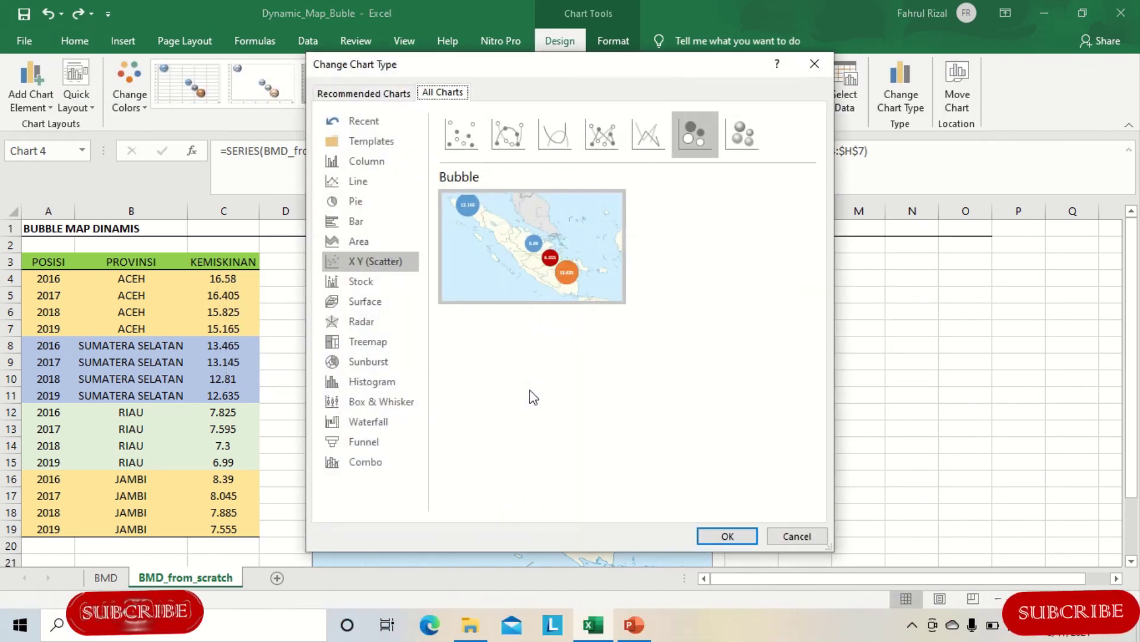
mouse_move(608, 266)
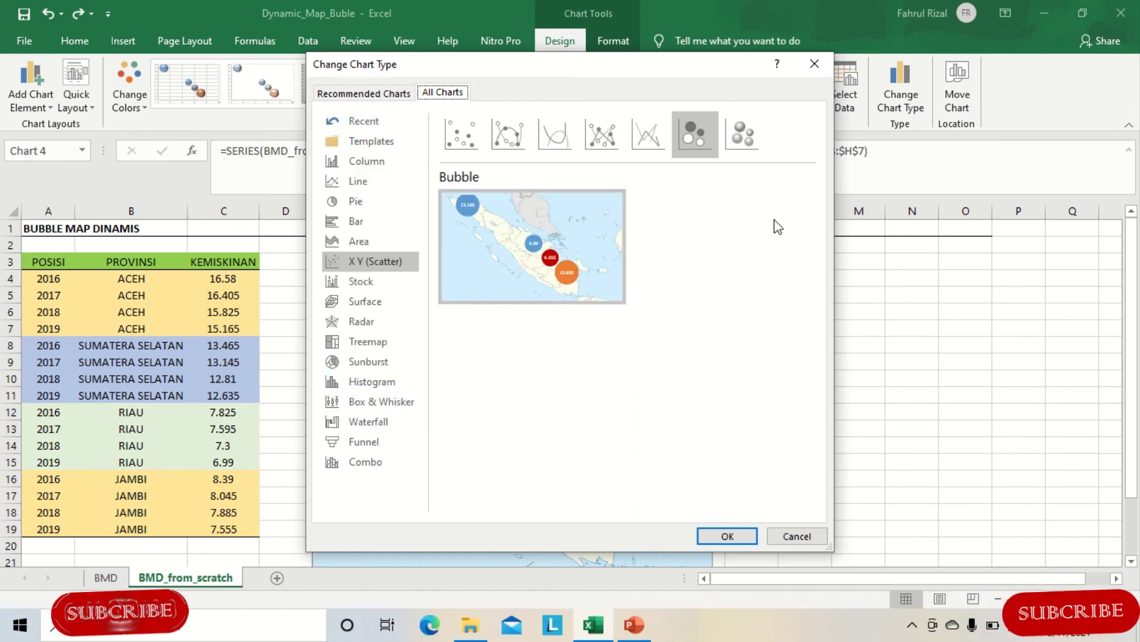
left_click(755, 129)
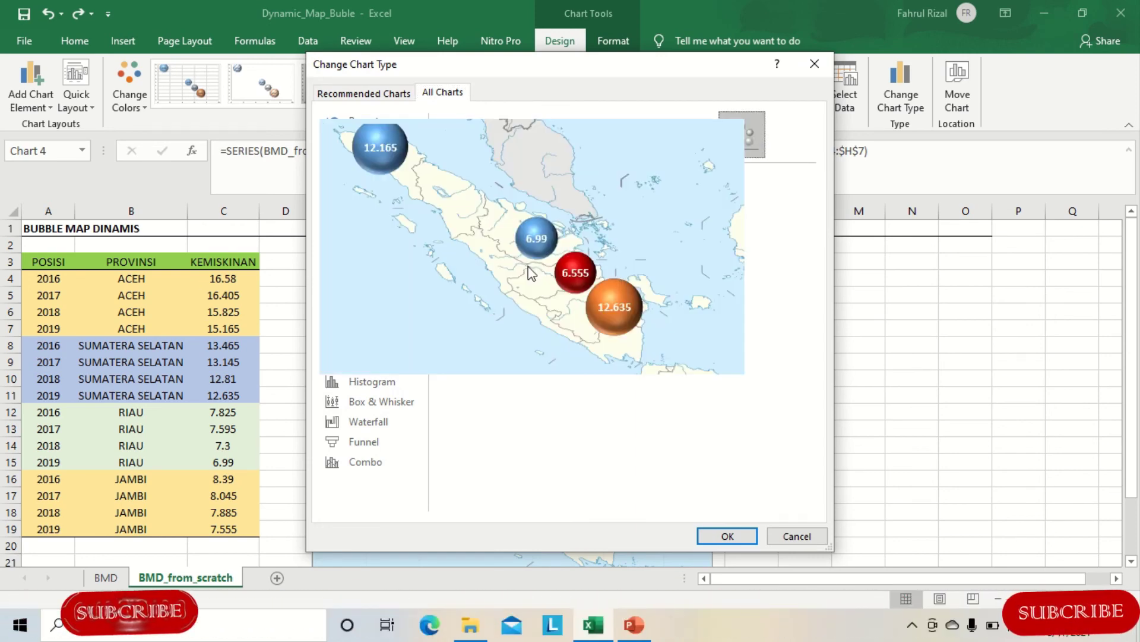
left_click(735, 538)
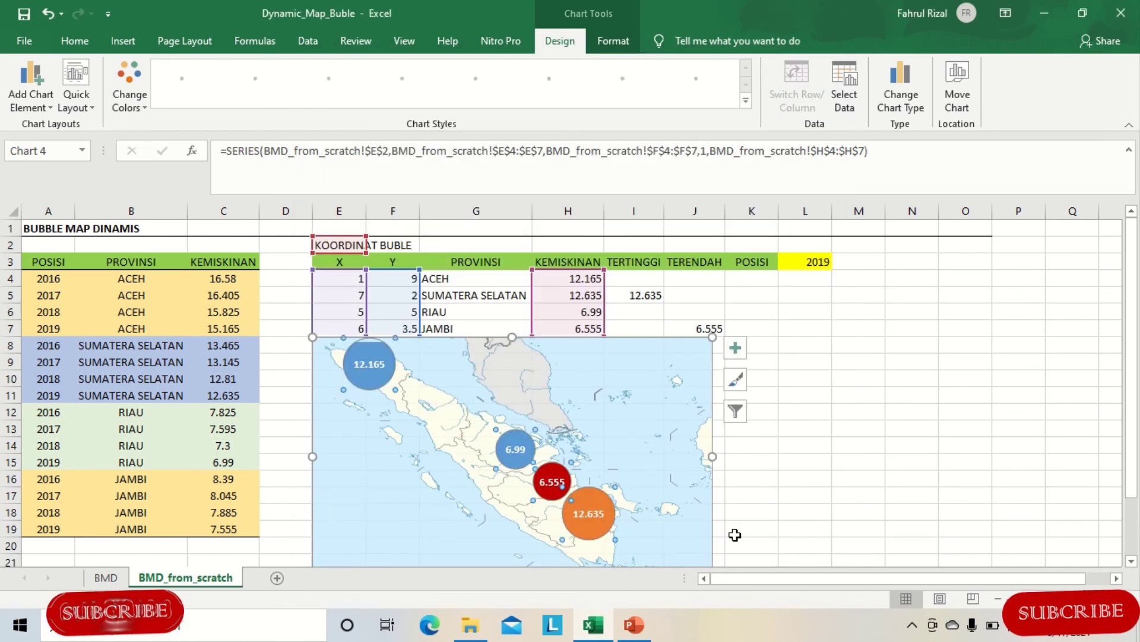
left_click(848, 392)
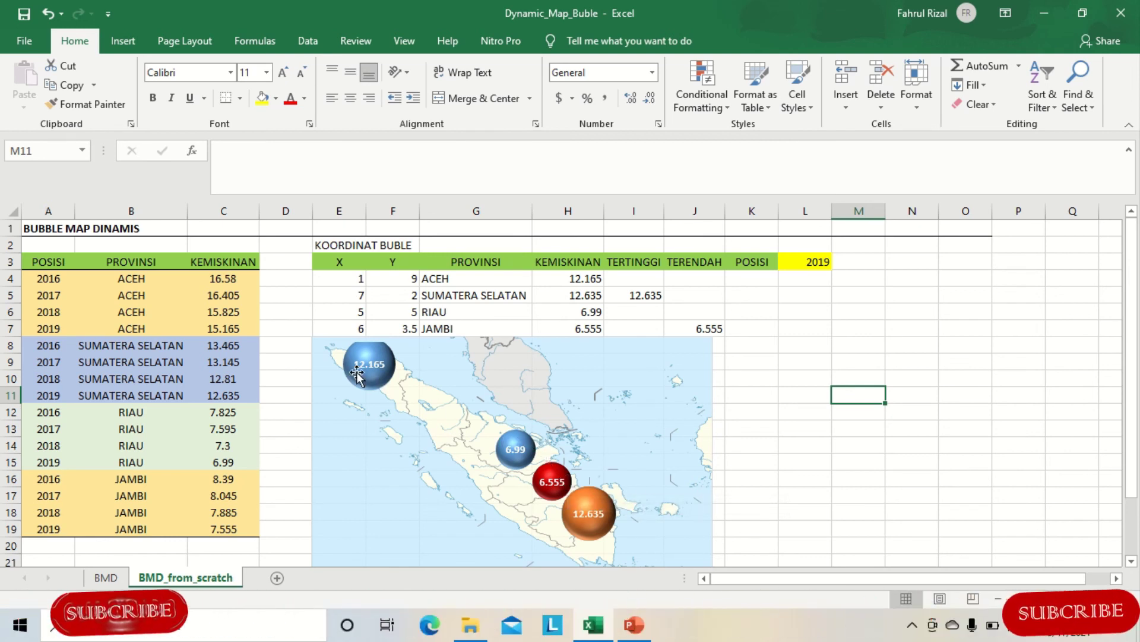
mouse_move(371, 386)
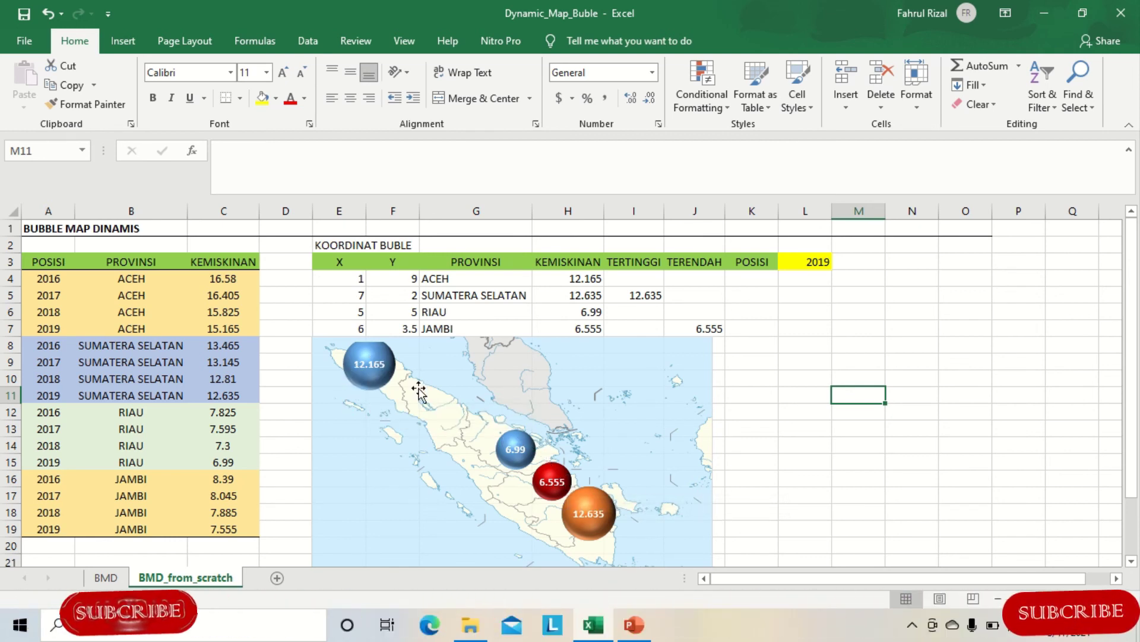
left_click(766, 364)
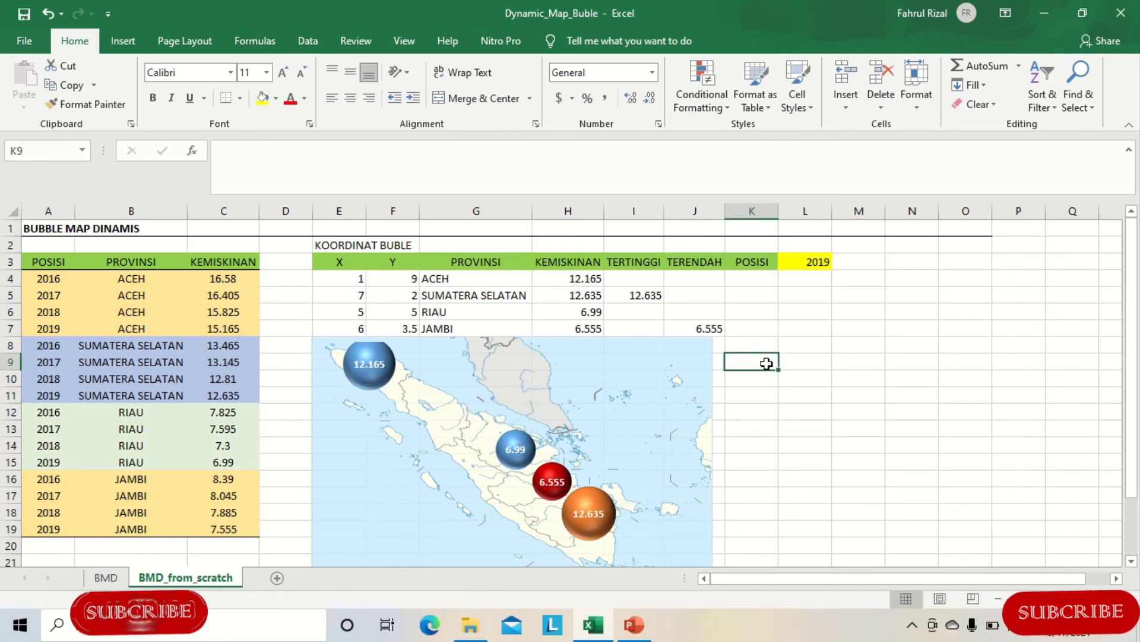